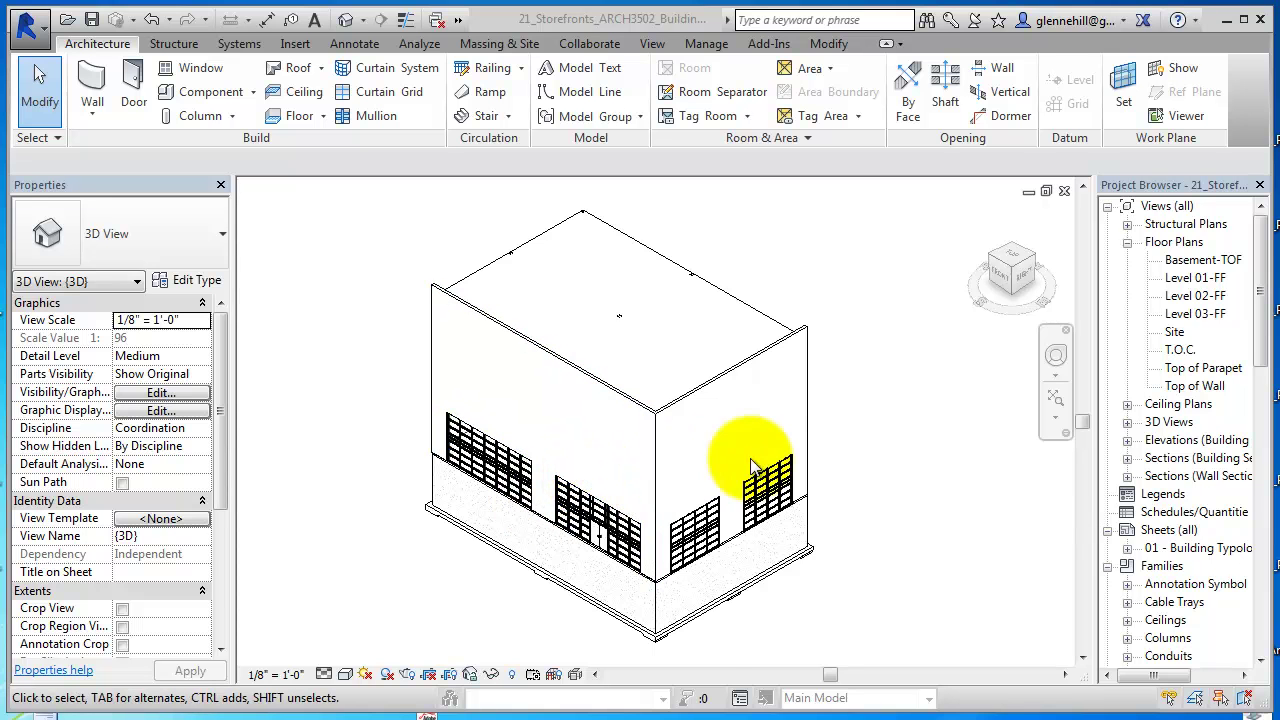
Start an architectural wall and choose the Bank Window Band curtain wall type
scroll(819, 456, up, 3)
middle_drag(819, 456, 1080, 391)
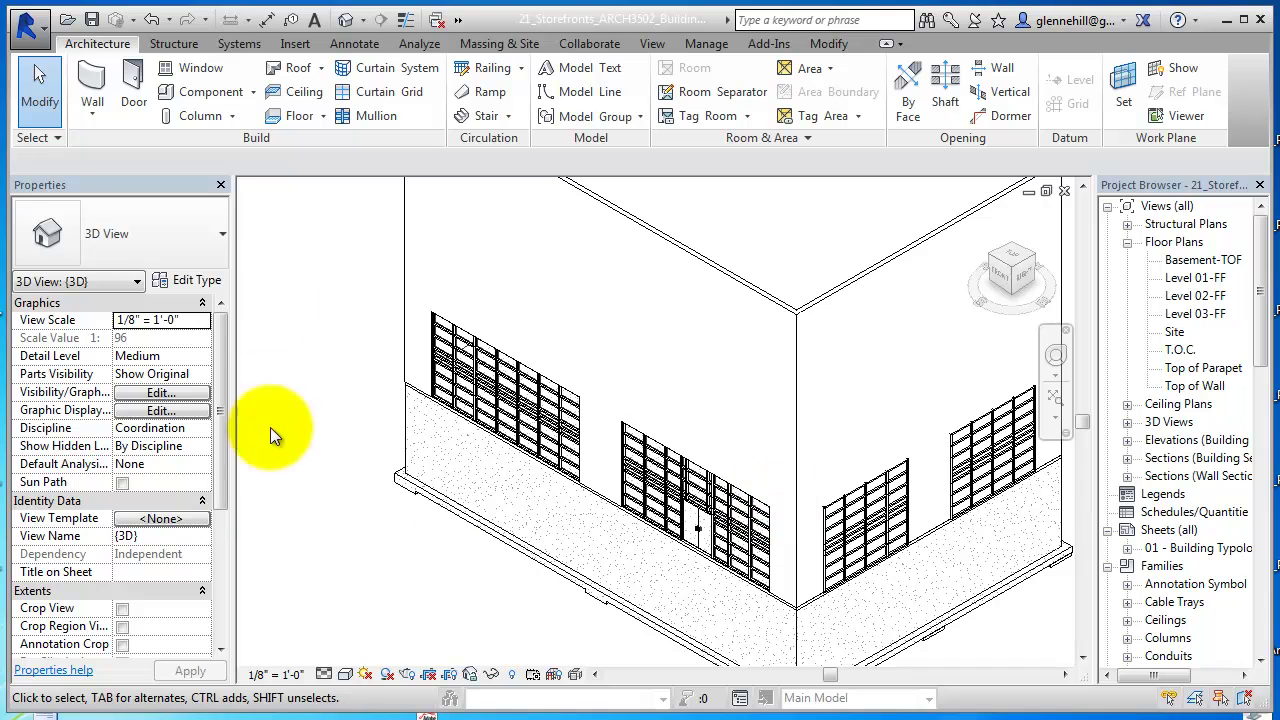
click(92, 112)
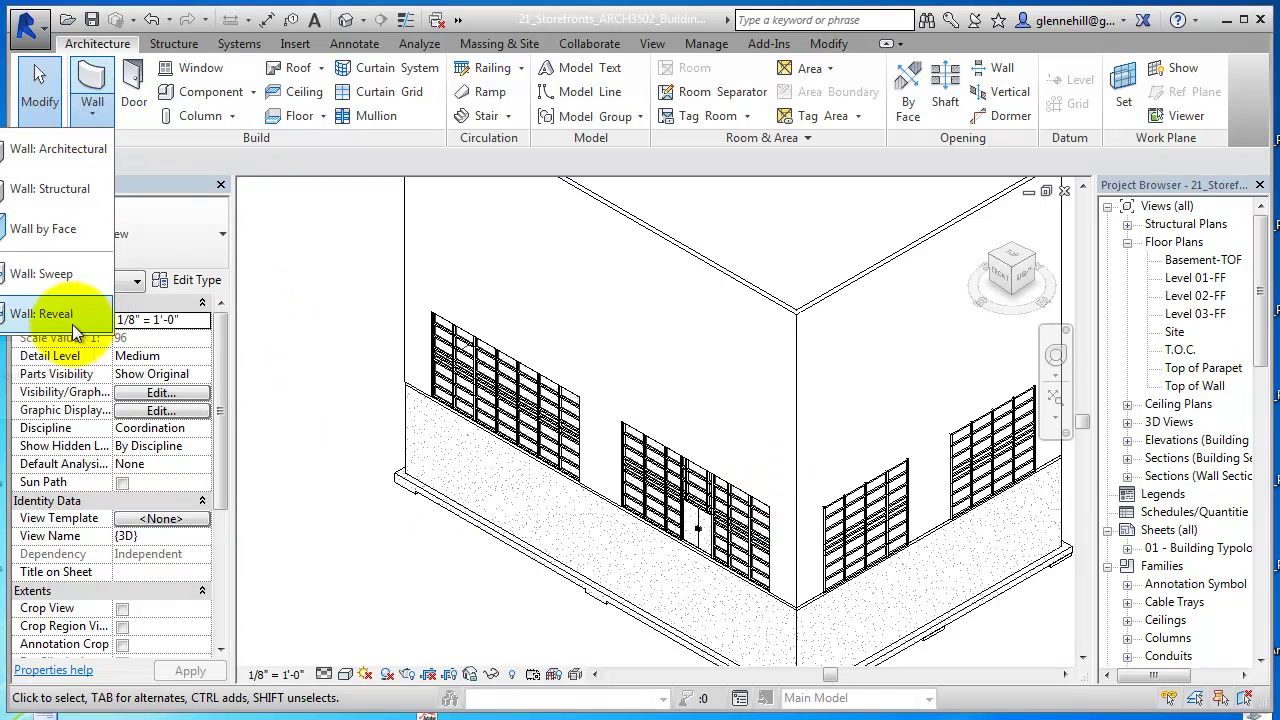
click(58, 148)
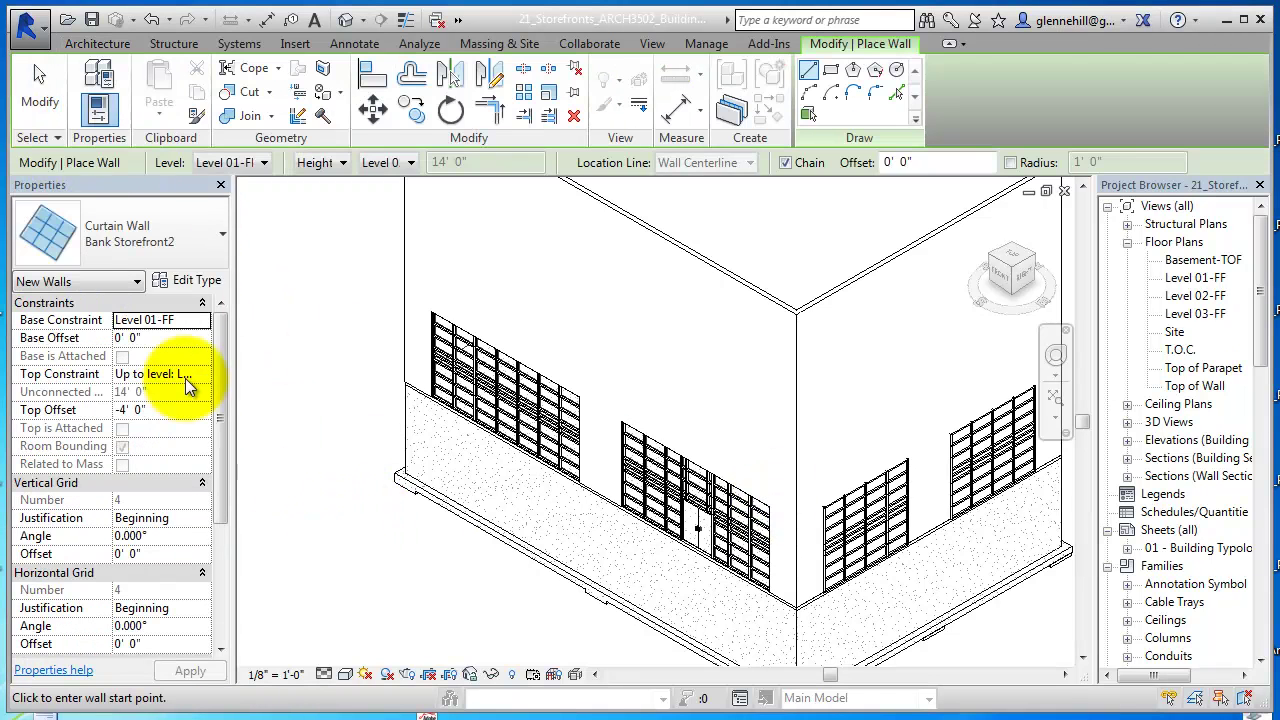
click(77, 230)
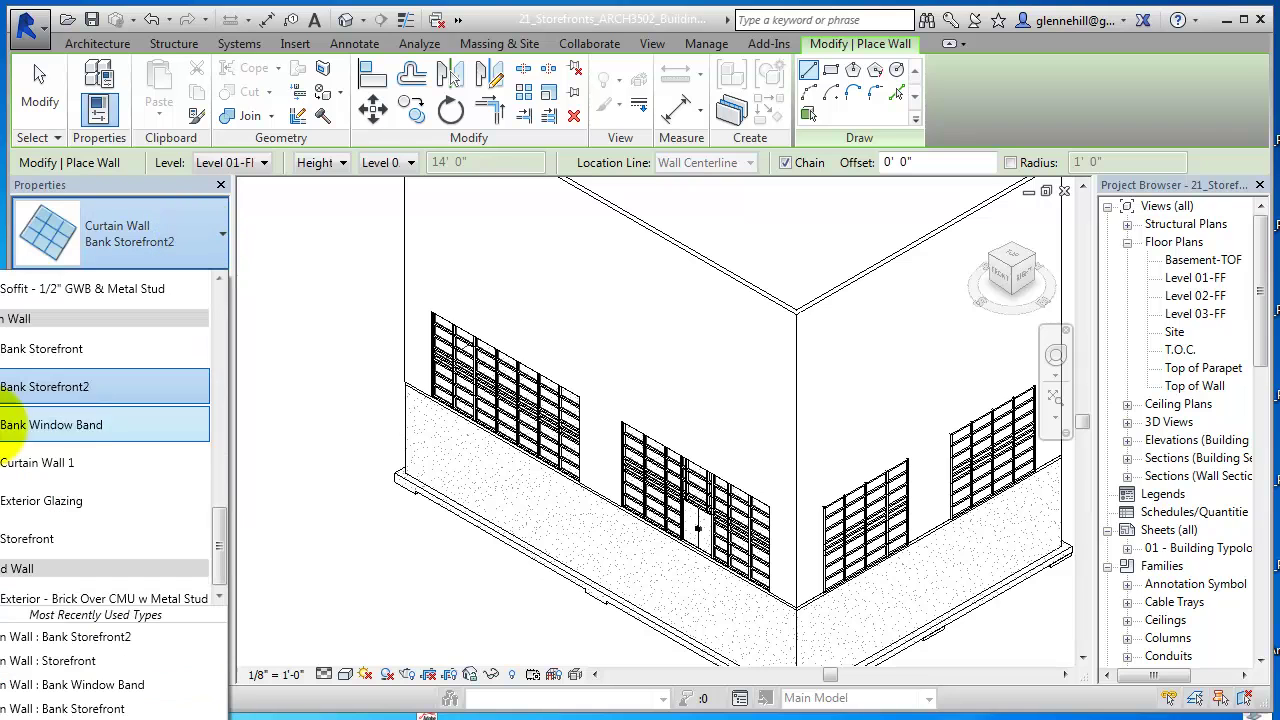
click(89, 426)
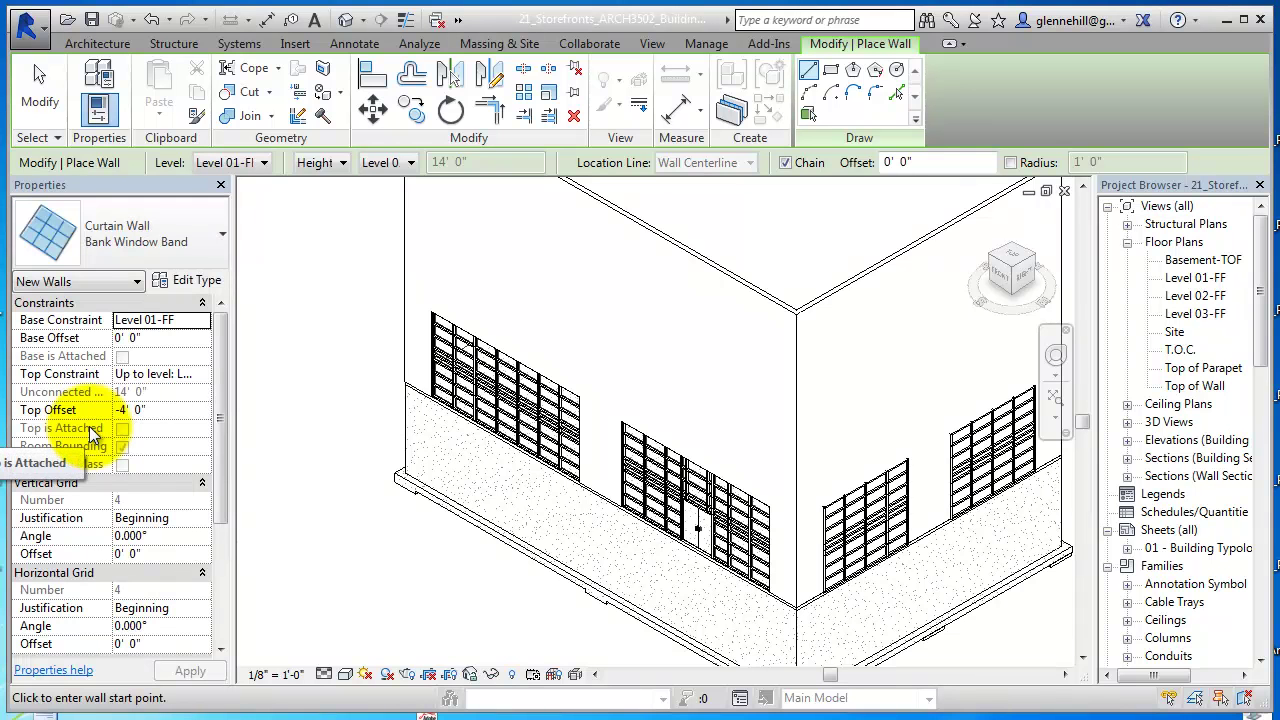
Review the Bank Window Band type properties, including its vertical and horizontal grid spacing and mullion types
click(191, 283)
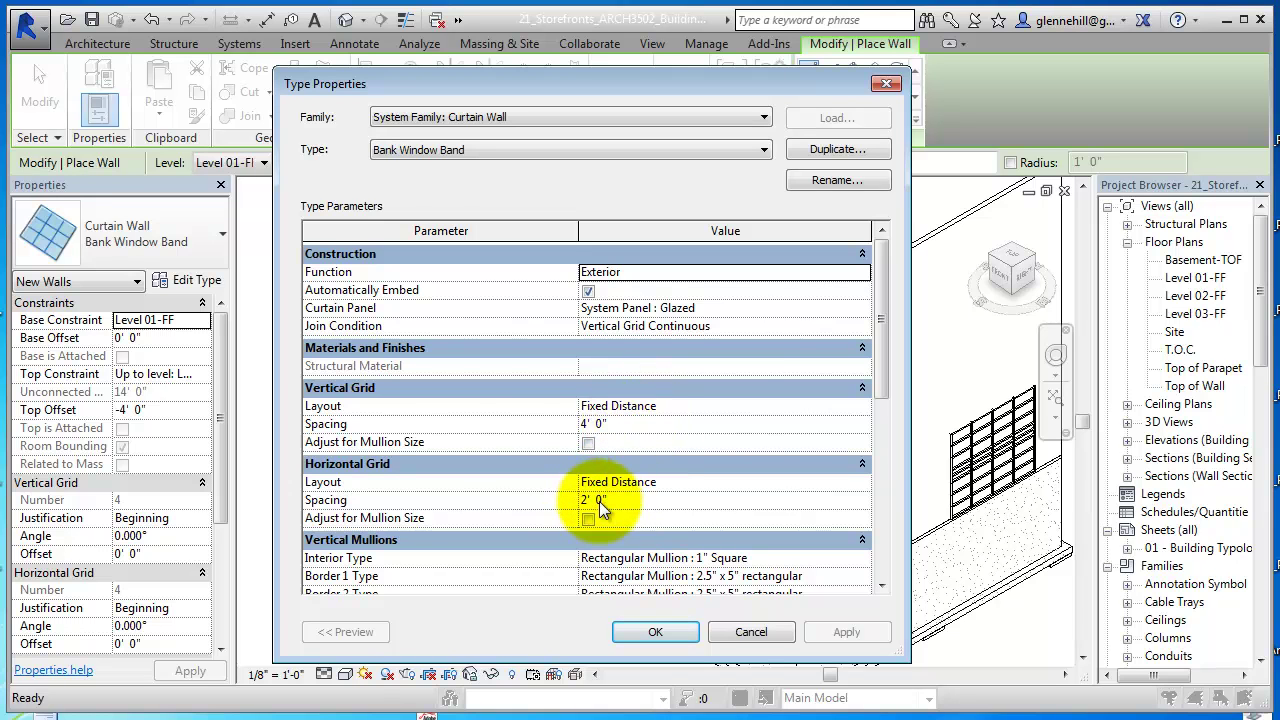
click(646, 501)
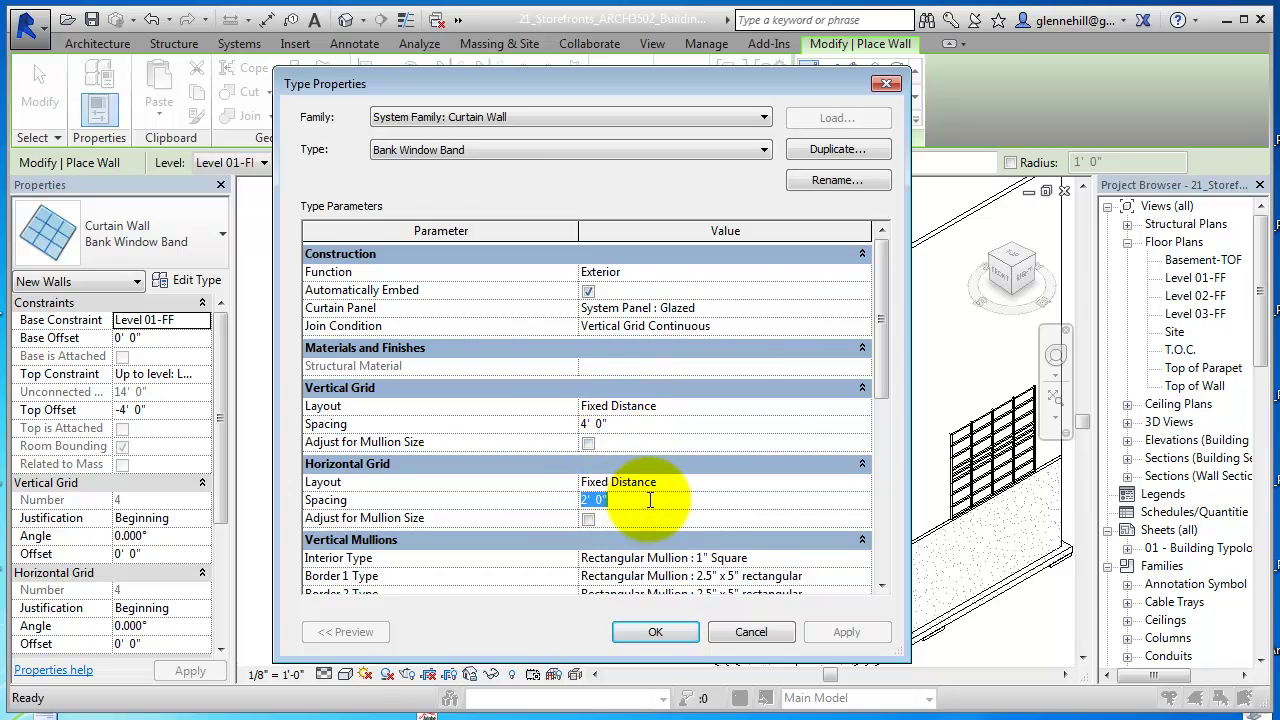
drag(880, 337, 884, 461)
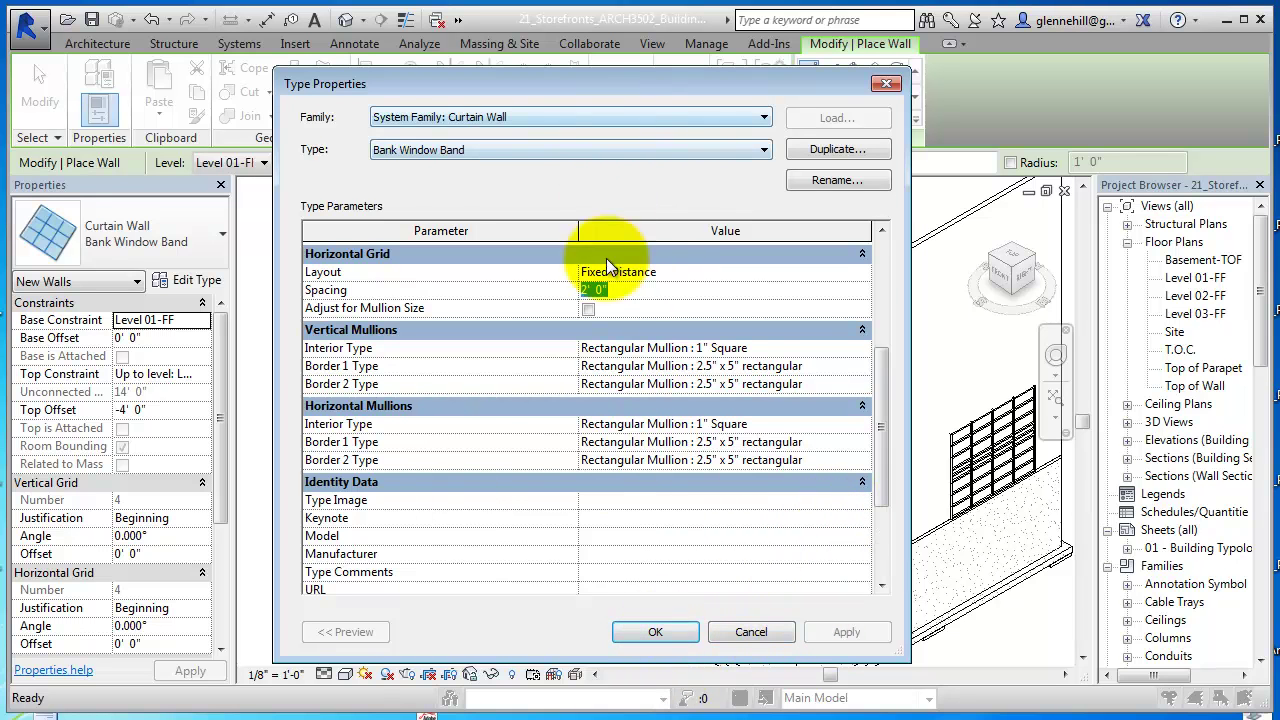
click(656, 632)
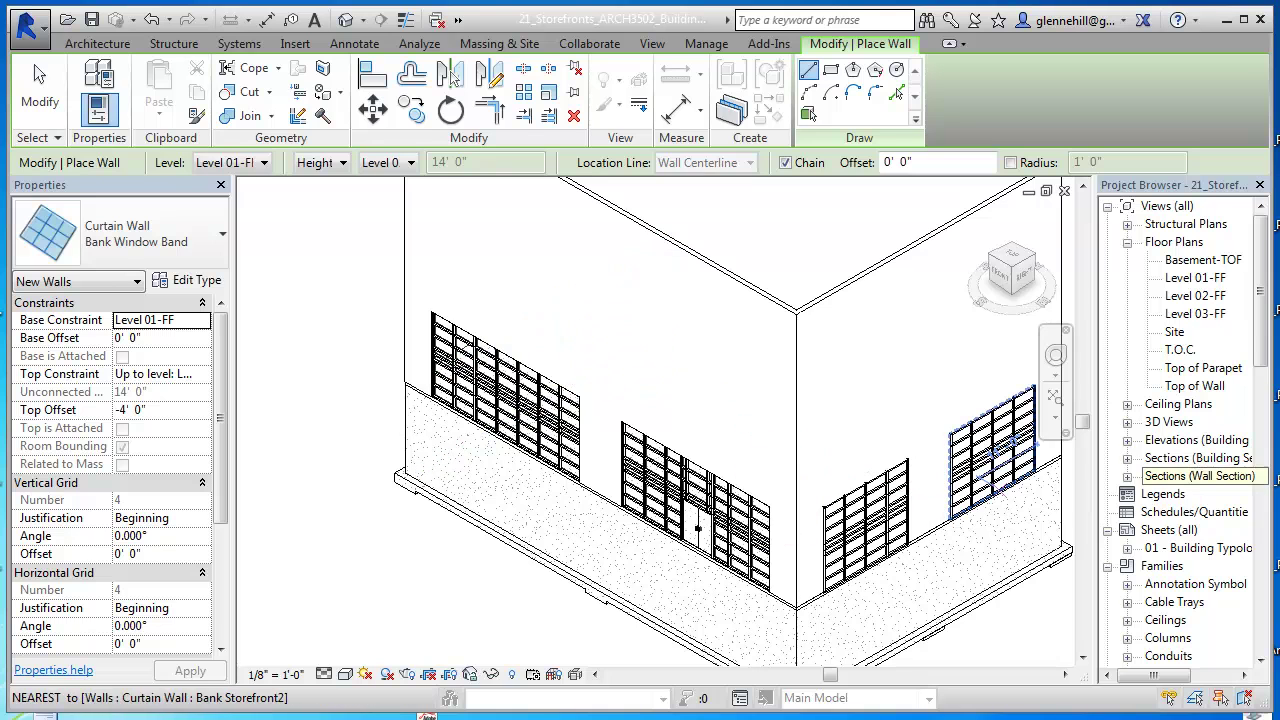
Open the Level 02-FF floor plan at the south exterior wall above the Level 1 storefronts
double_click(1190, 278)
middle_drag(480, 440, 750, 450)
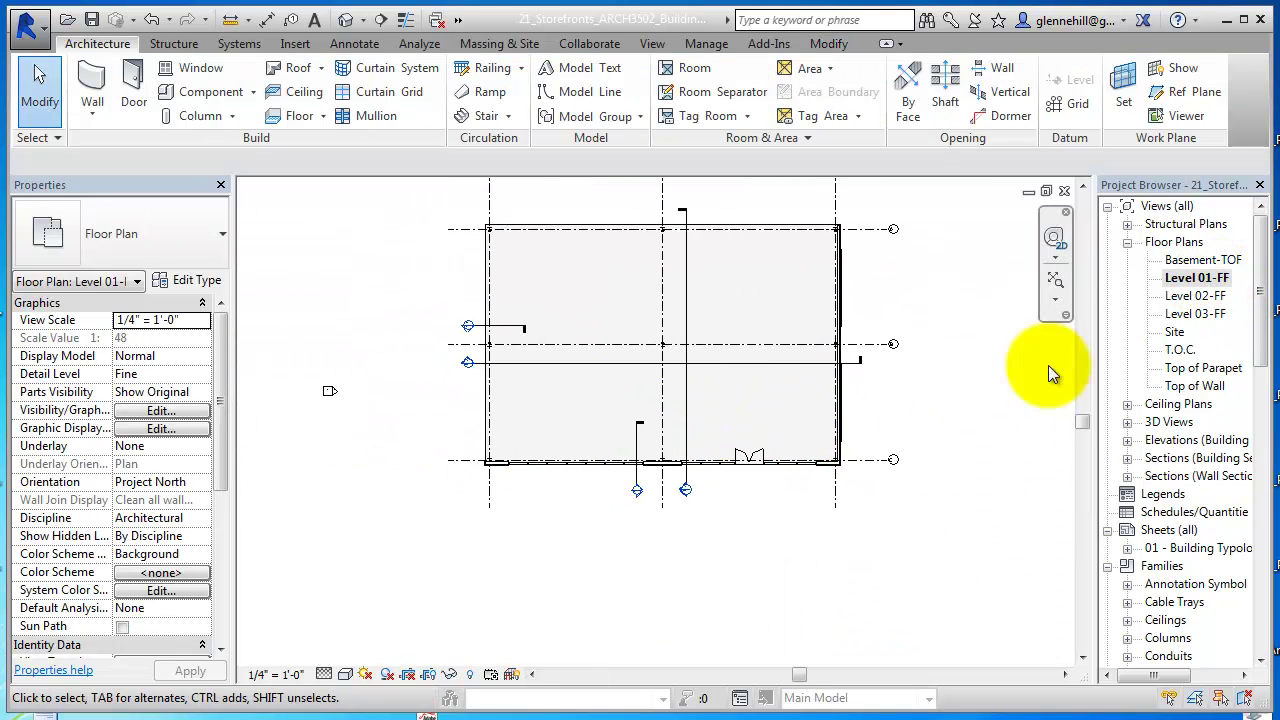
double_click(1200, 296)
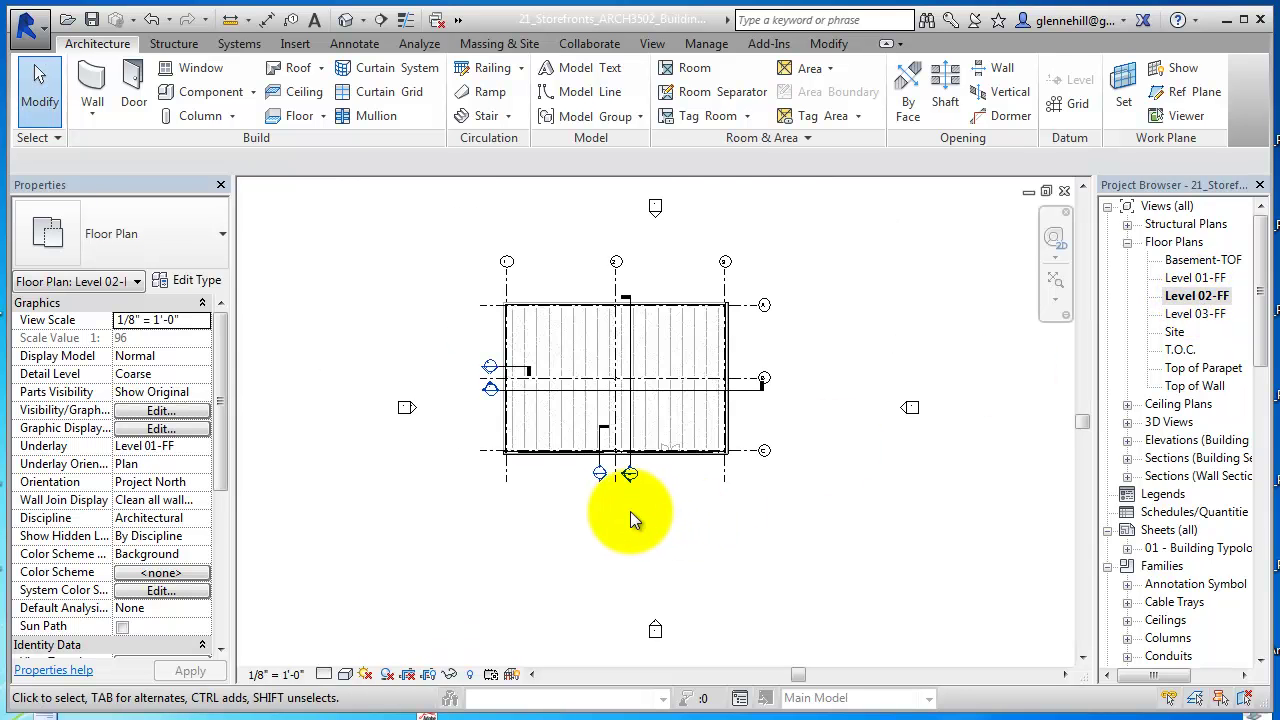
scroll(600, 465, up, 5)
mouse_move(592, 457)
middle_down()
mouse_move(645, 453)
mouse_move(731, 500)
mouse_move(654, 497)
middle_up()
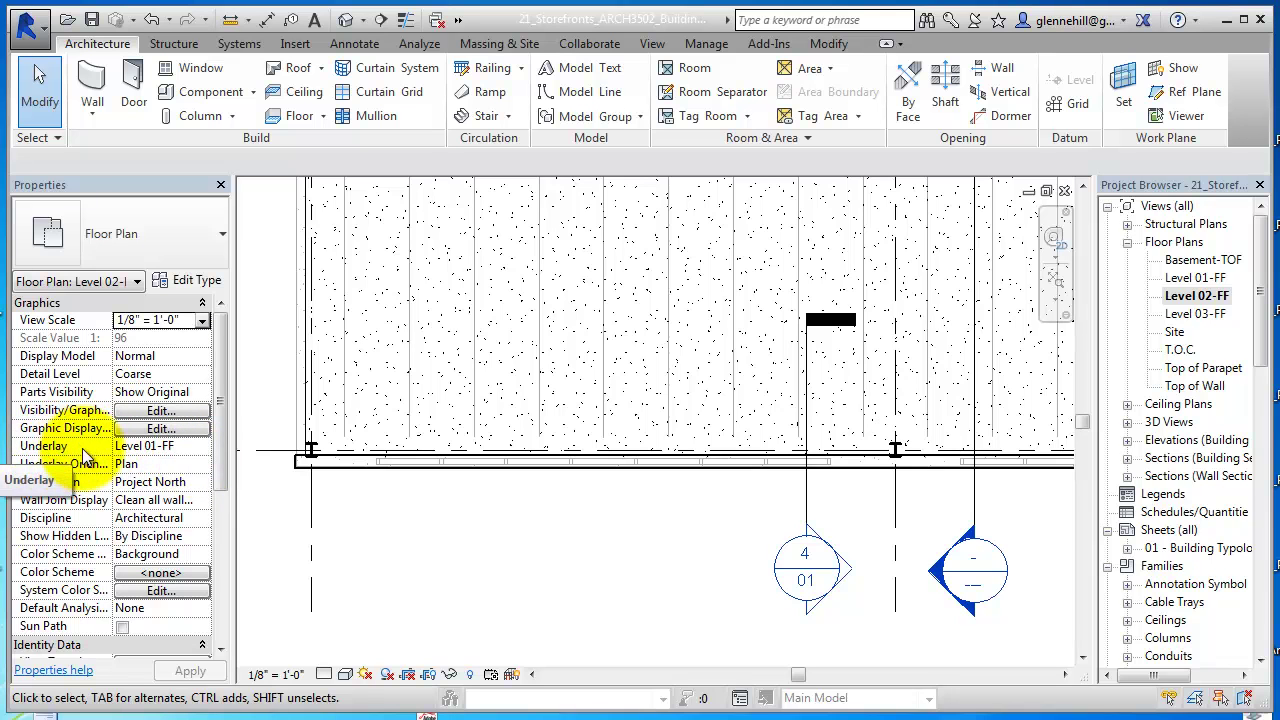
Set the Level 02-FF plan's underlay to Level 01-FF and its underlay orientation to Plan
click(198, 450)
click(202, 447)
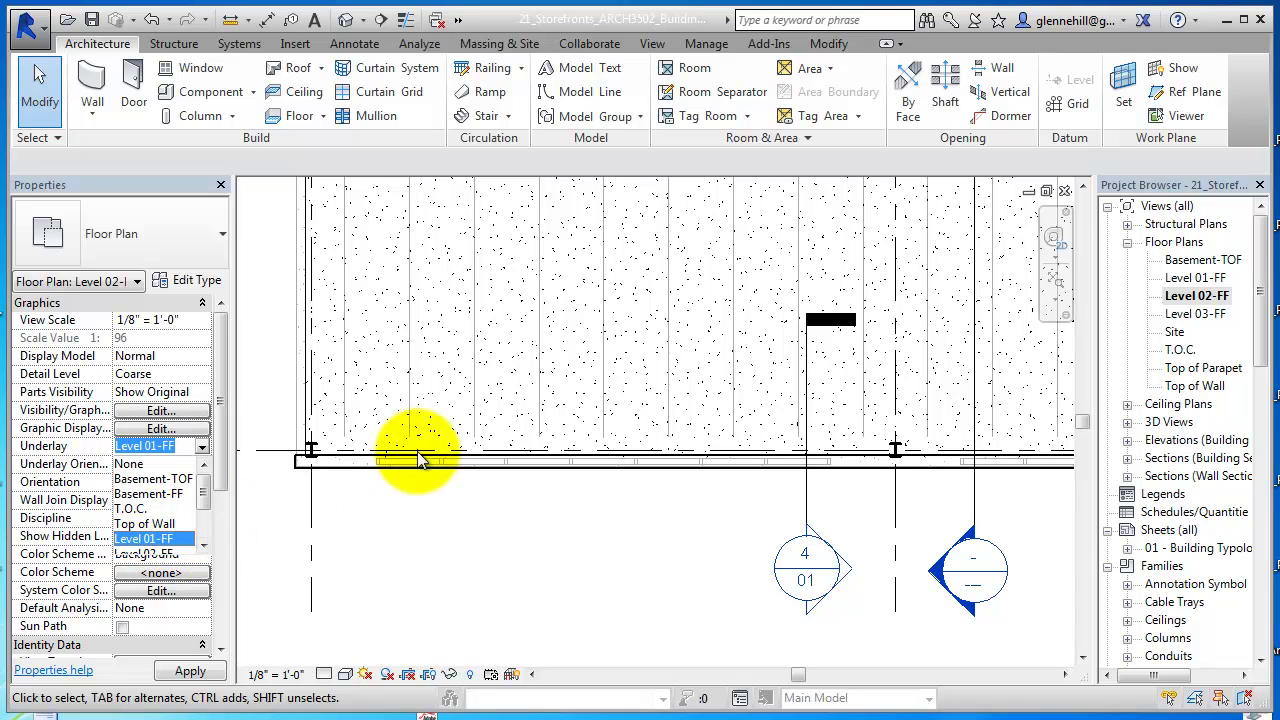
click(183, 540)
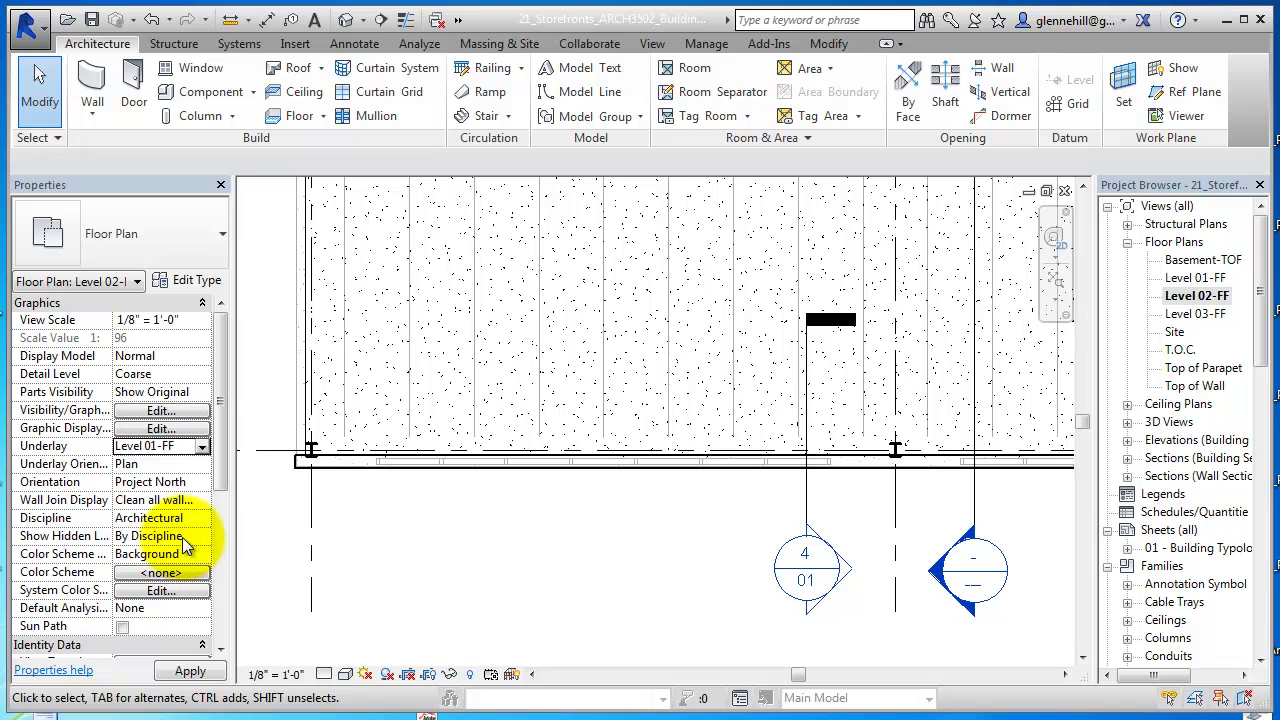
click(161, 465)
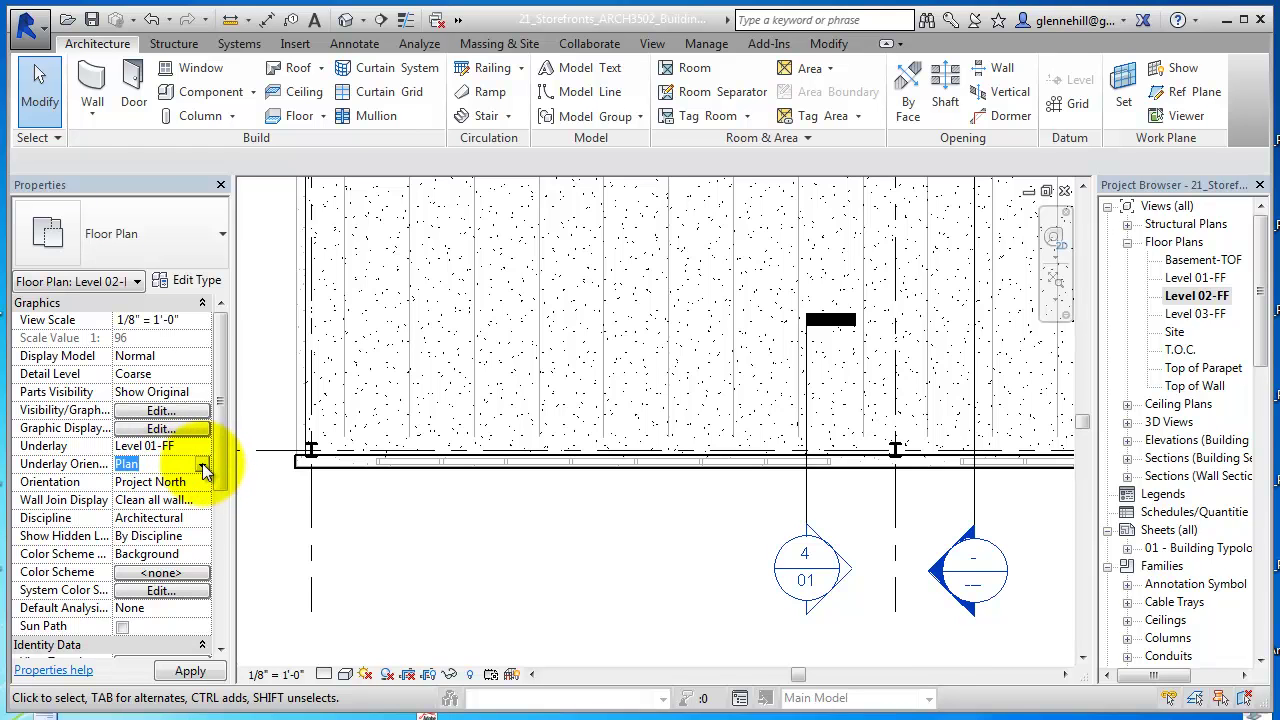
click(203, 466)
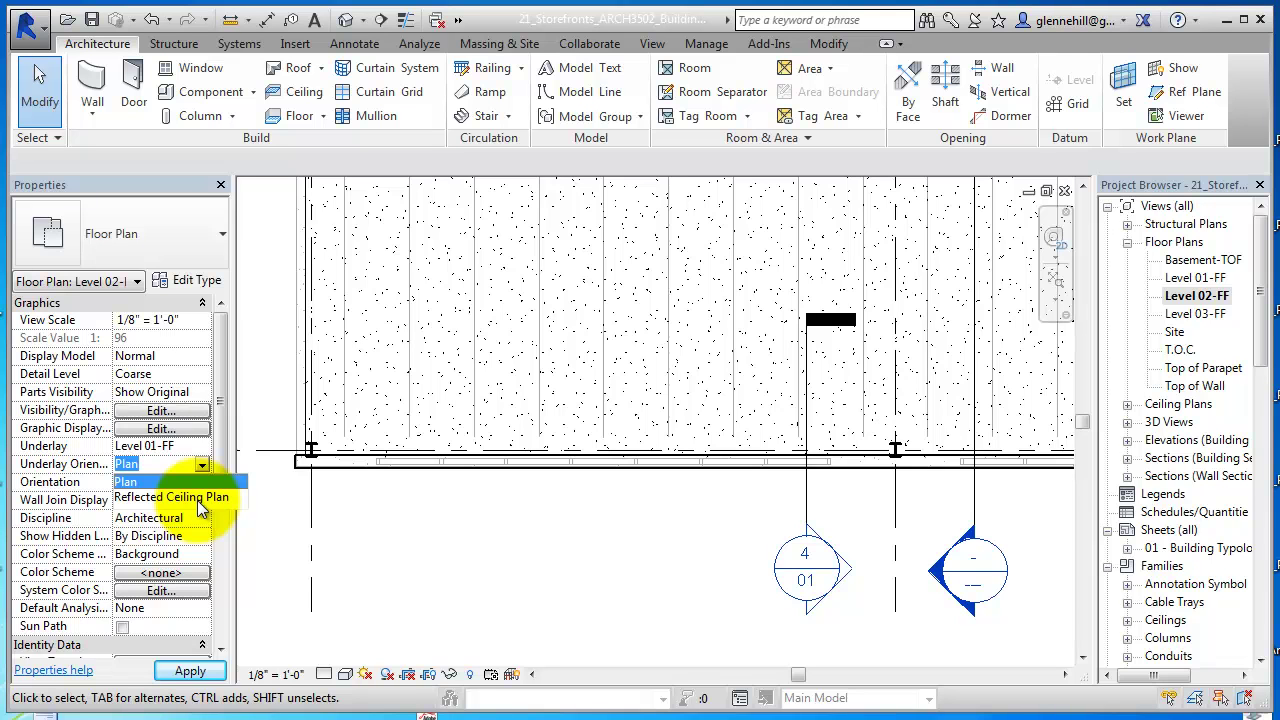
click(140, 483)
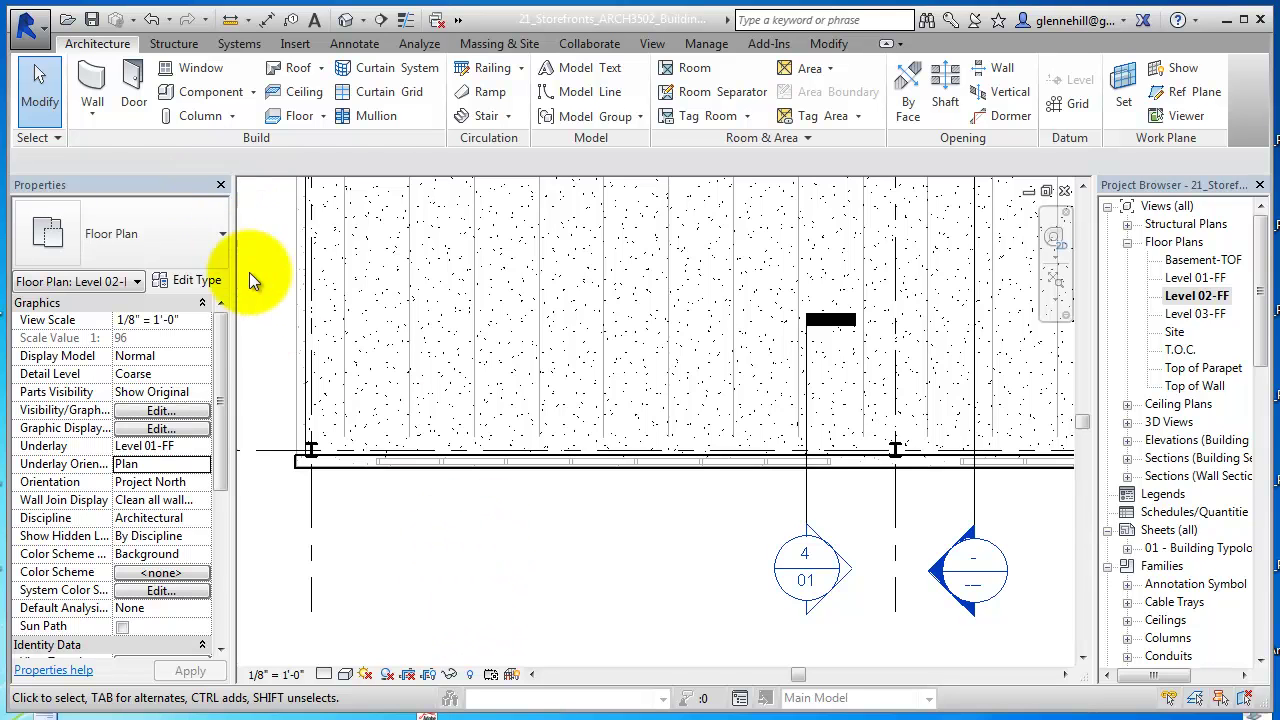
Start an architectural wall with the Bank Window Band type and set its base offset to 30"
click(92, 108)
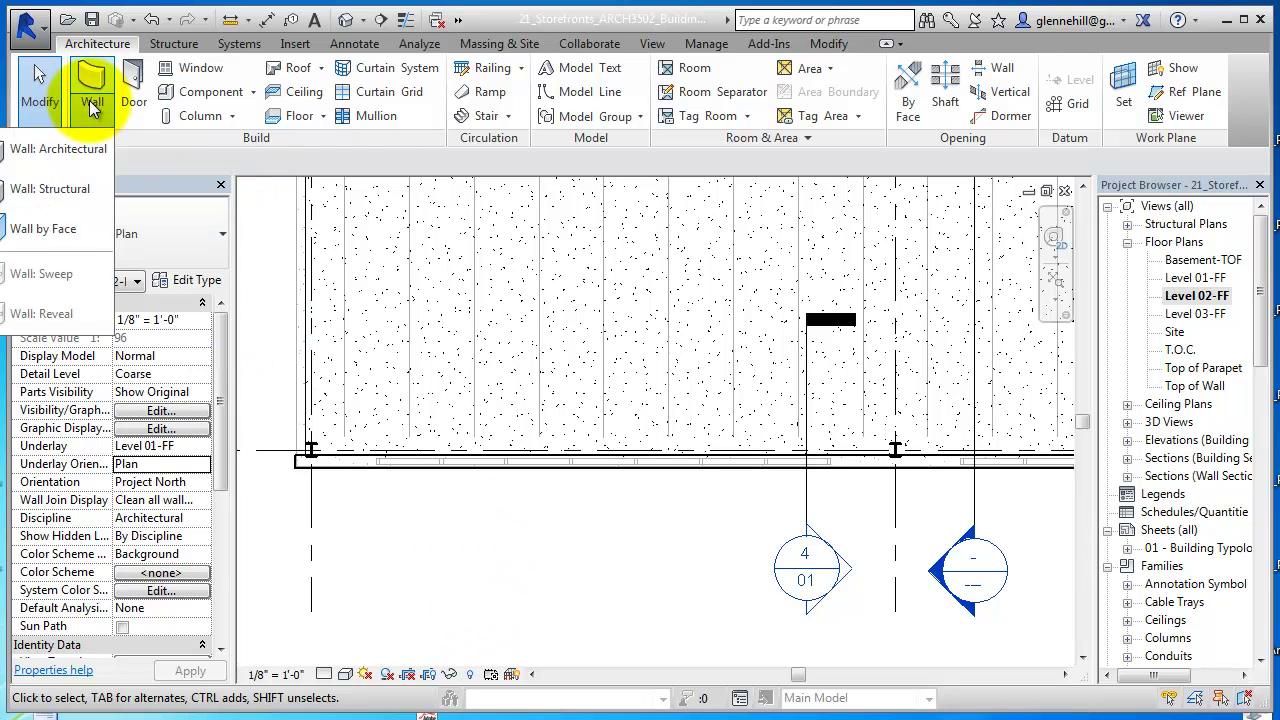
click(81, 152)
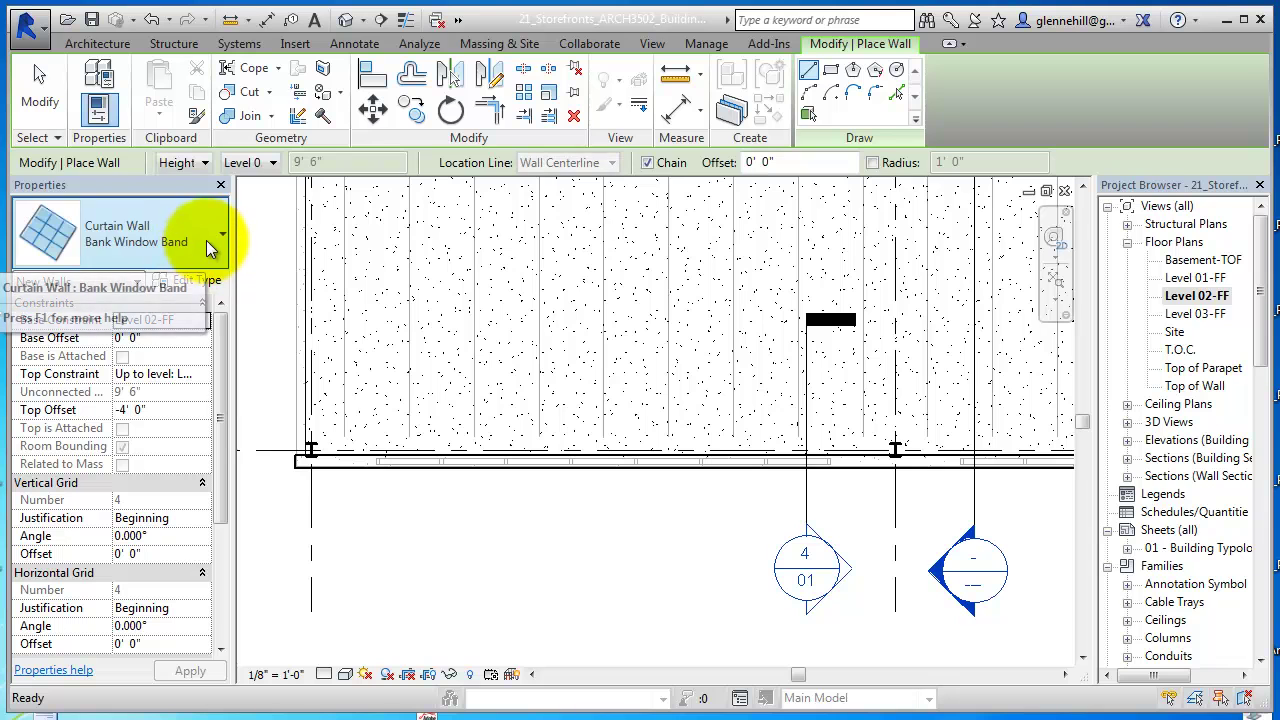
scroll(390, 497, up, 2)
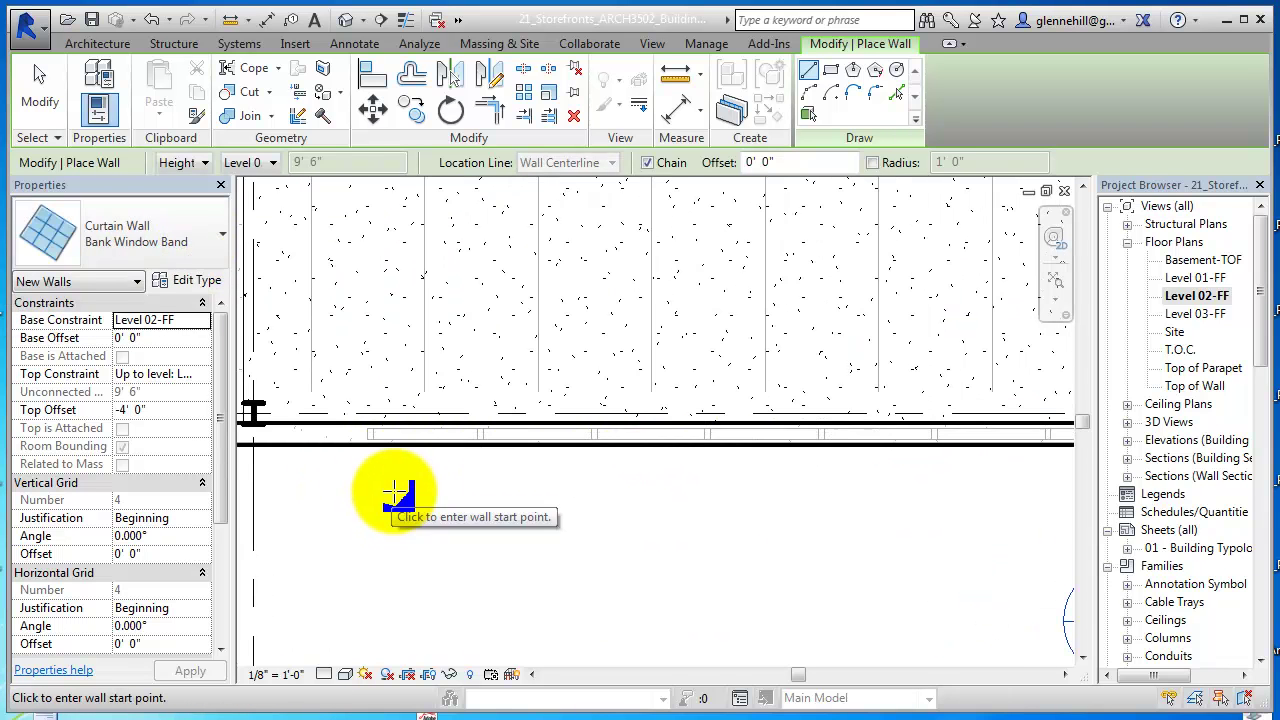
scroll(372, 482, up, 2)
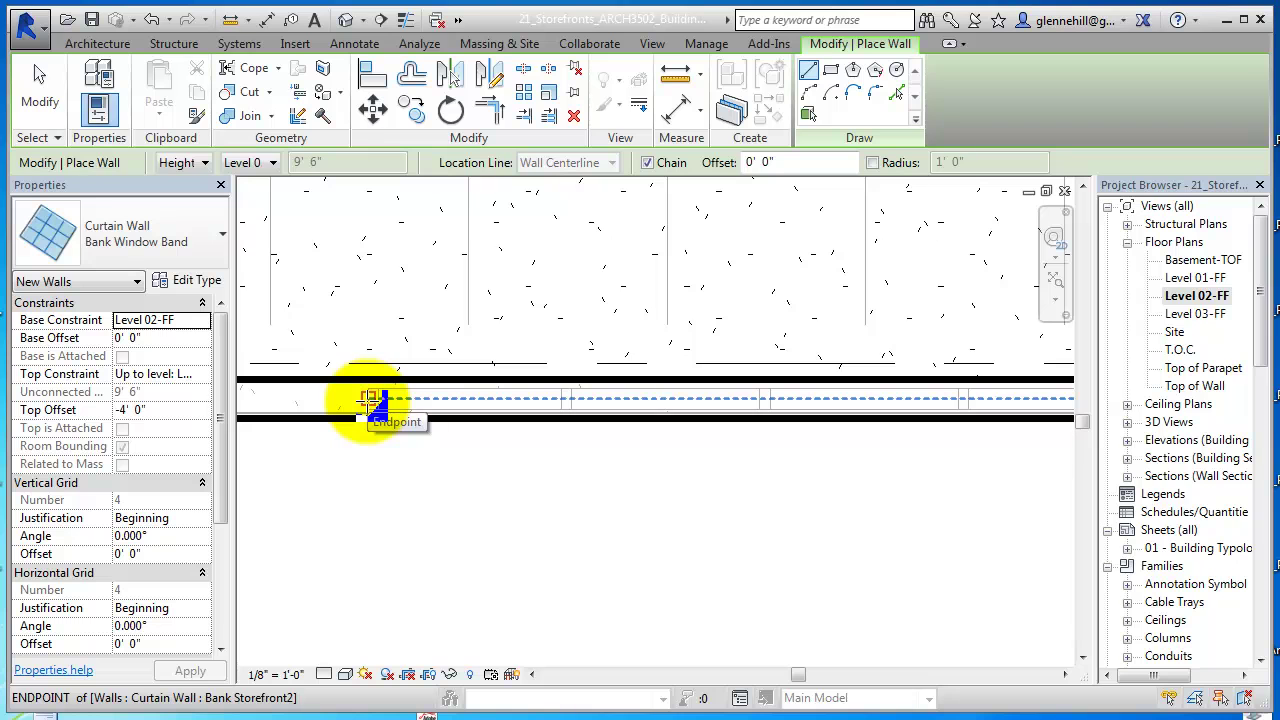
click(128, 338)
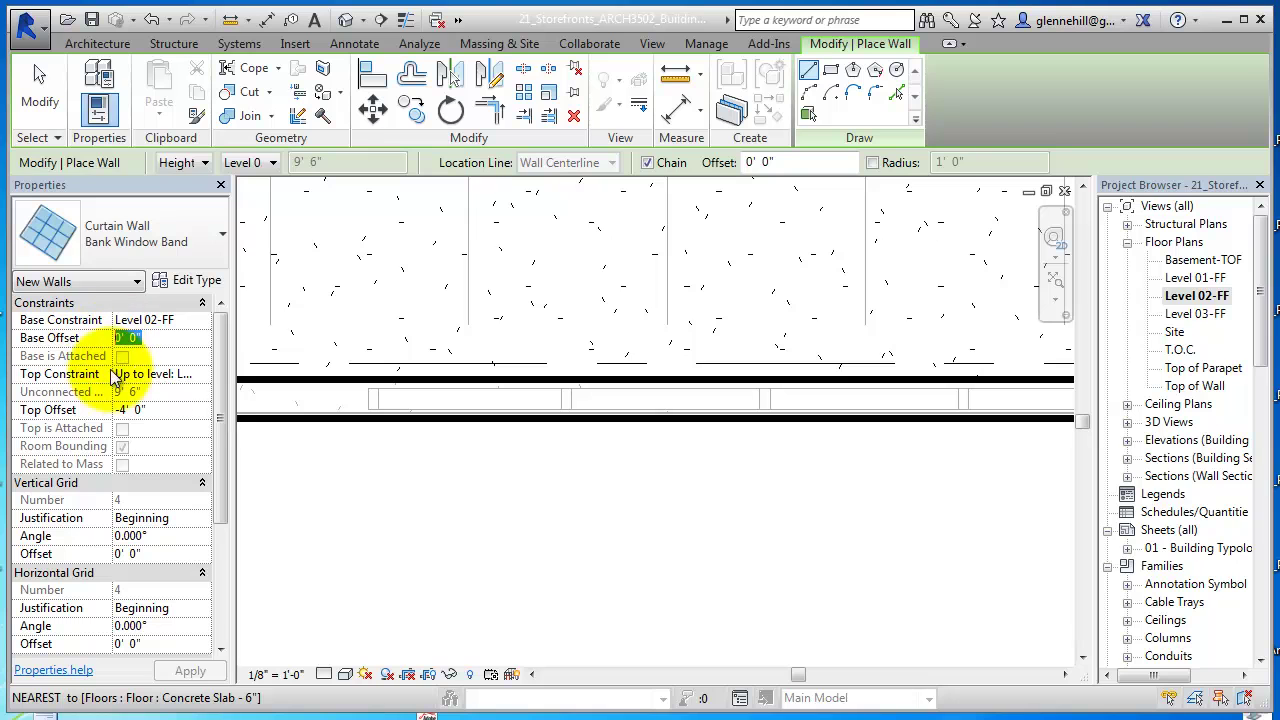
text(30)
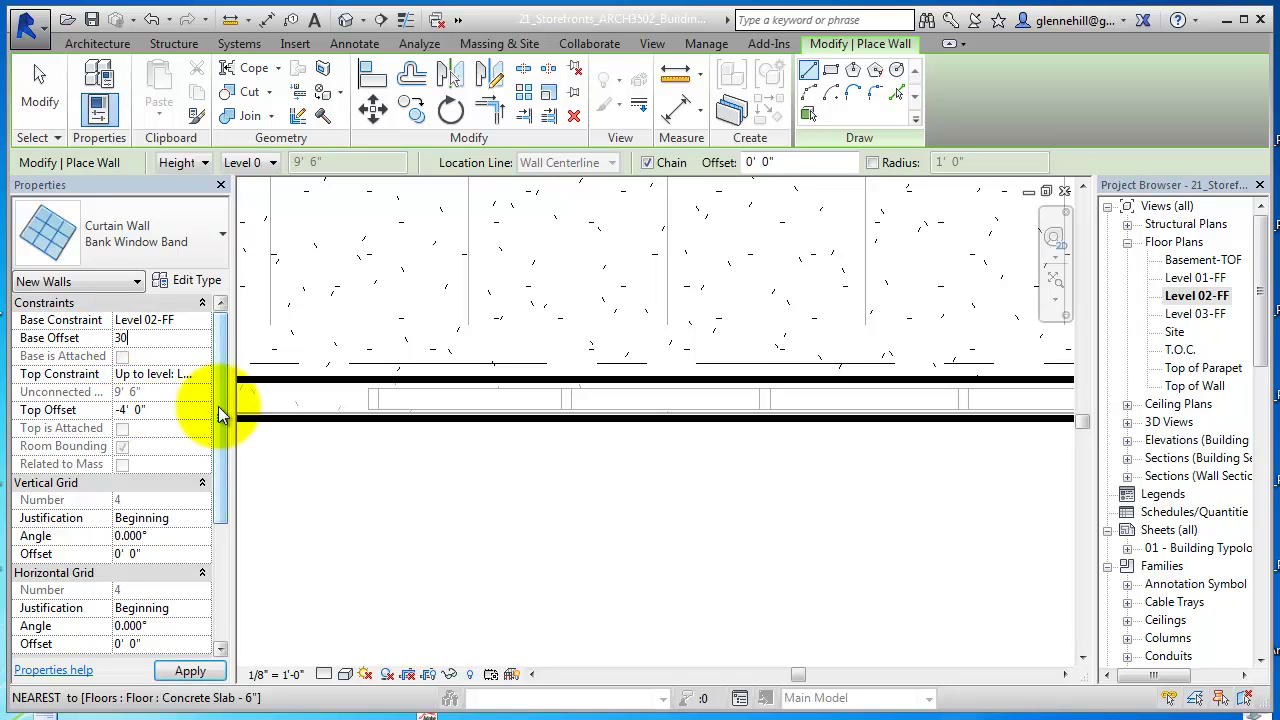
text(")
key(Return)
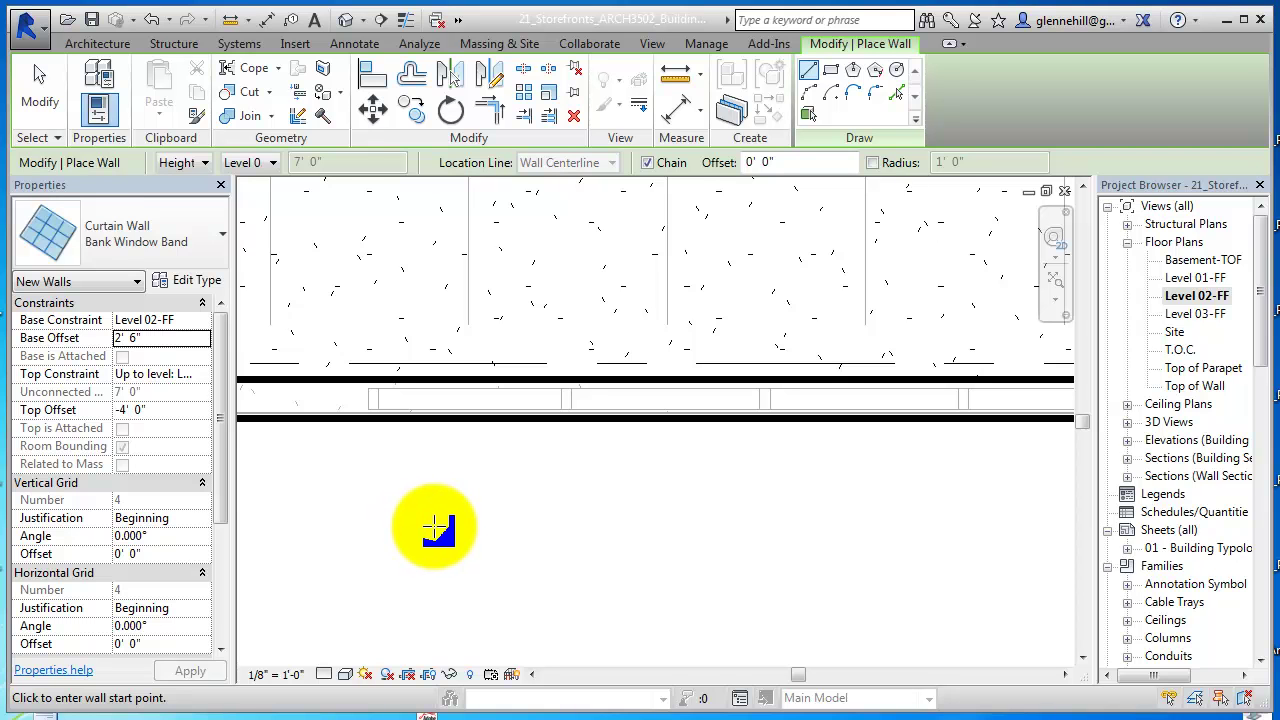
Draw the window band inside the south wall, from the west end of the first storefront to the east end of the last one
click(370, 399)
scroll(715, 575, down, 3)
middle_drag(970, 575, 583, 571)
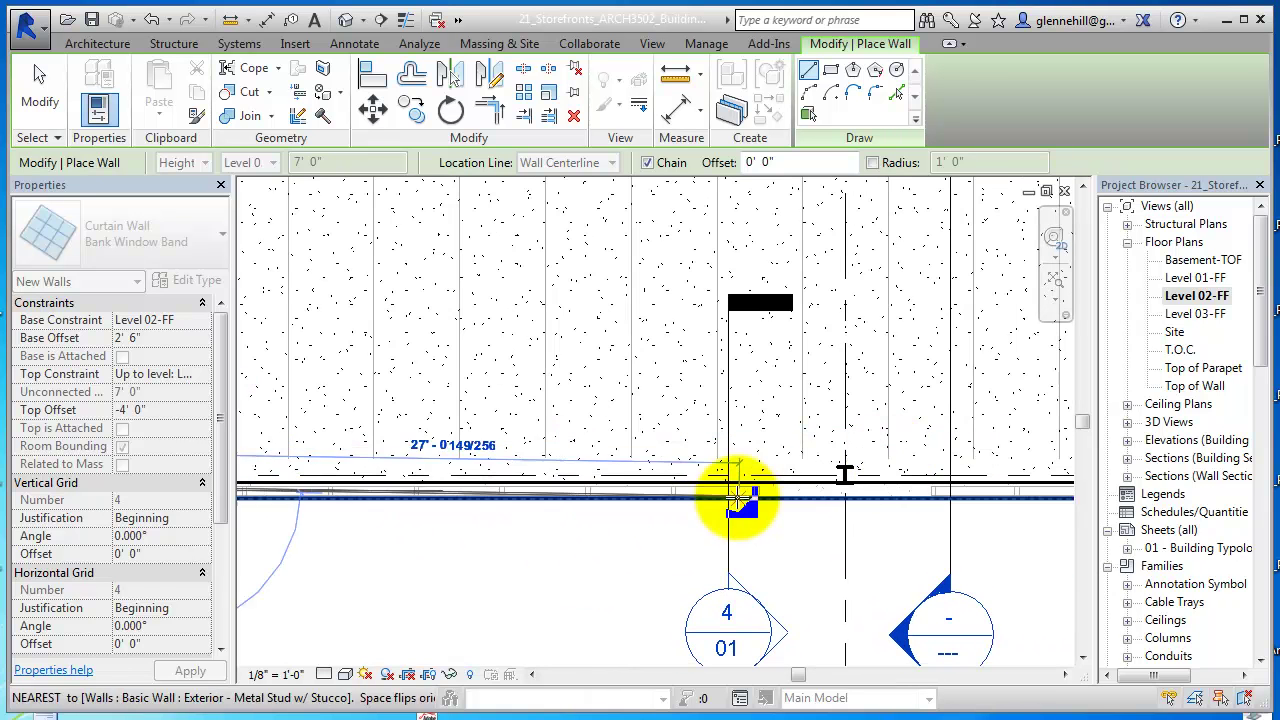
middle_drag(886, 514, 815, 566)
middle_drag(985, 567, 400, 629)
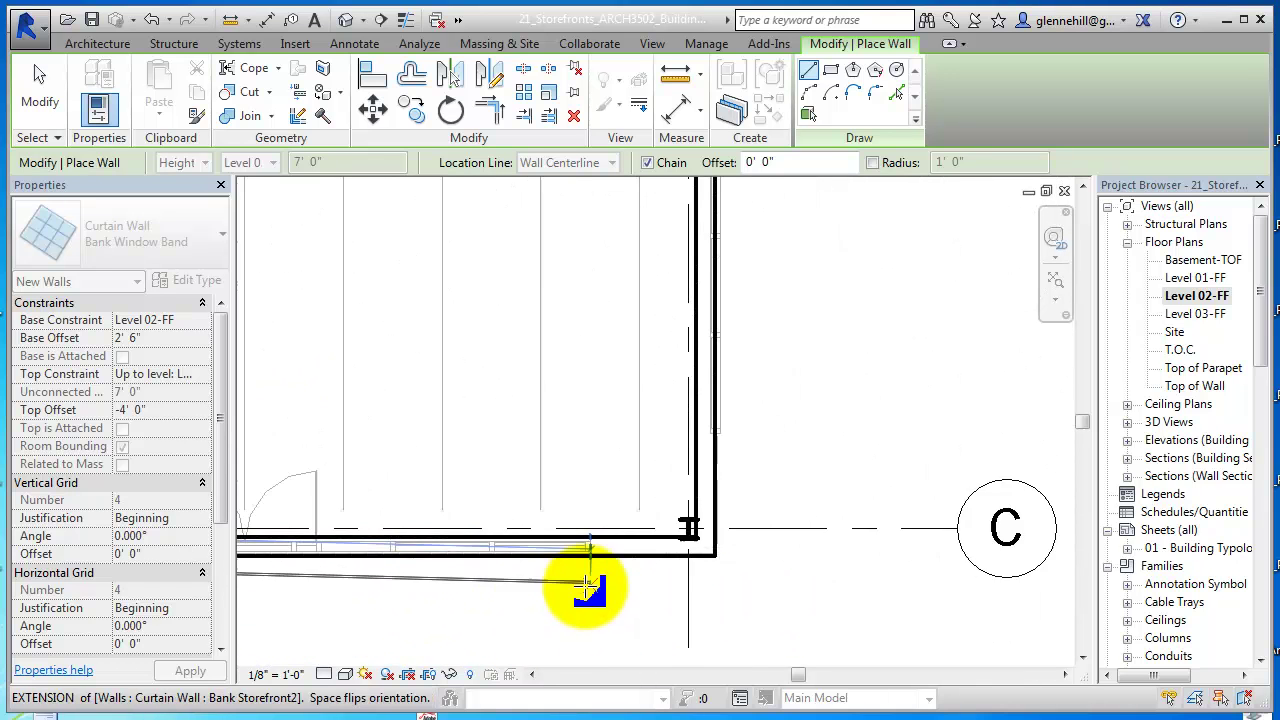
scroll(588, 586, up, 2)
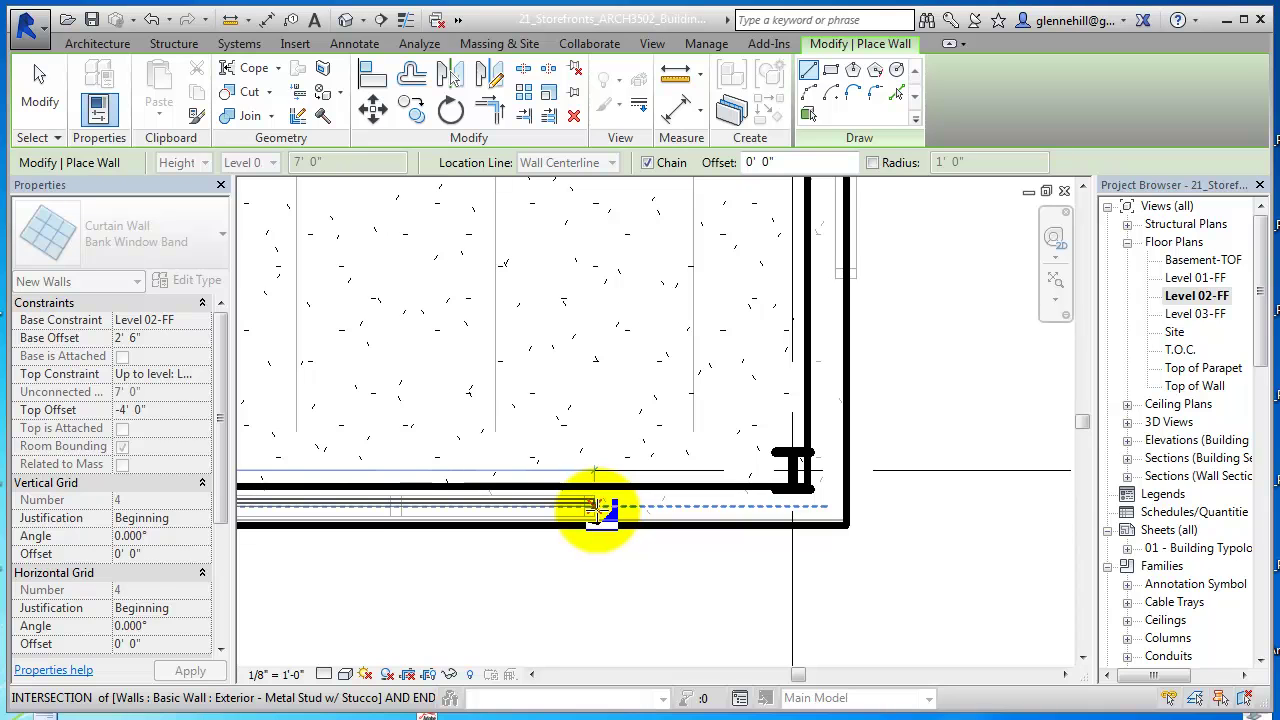
click(597, 510)
key(Escape)
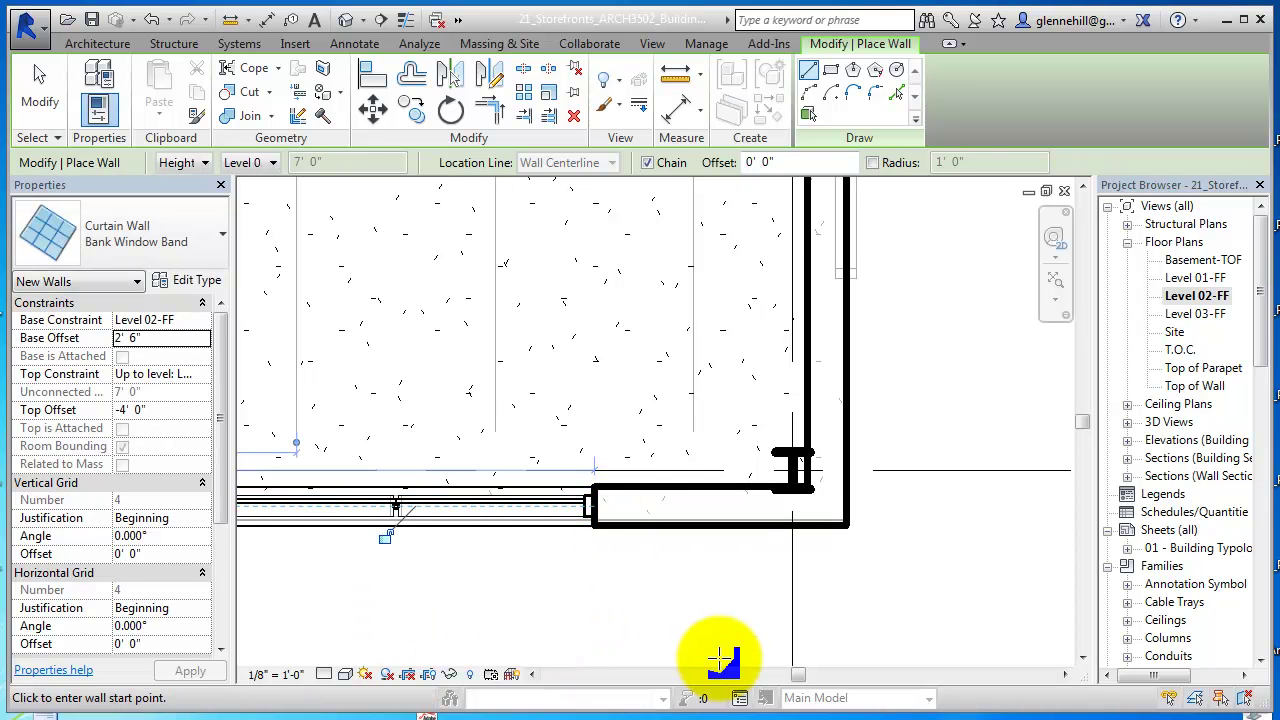
Leave wall placement and examine how the window band's mullions line up with the storefront mullions of the level below
scroll(786, 586, up, 5)
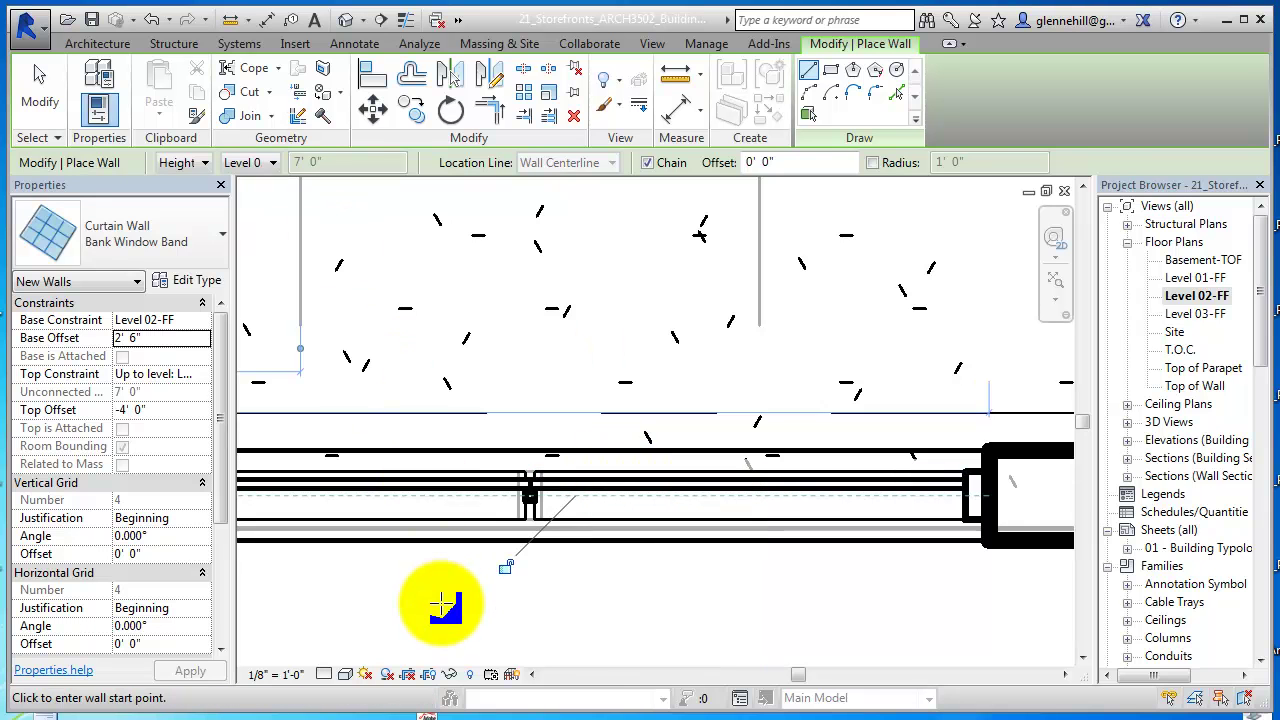
scroll(434, 606, down, 3)
middle_drag(343, 614, 851, 486)
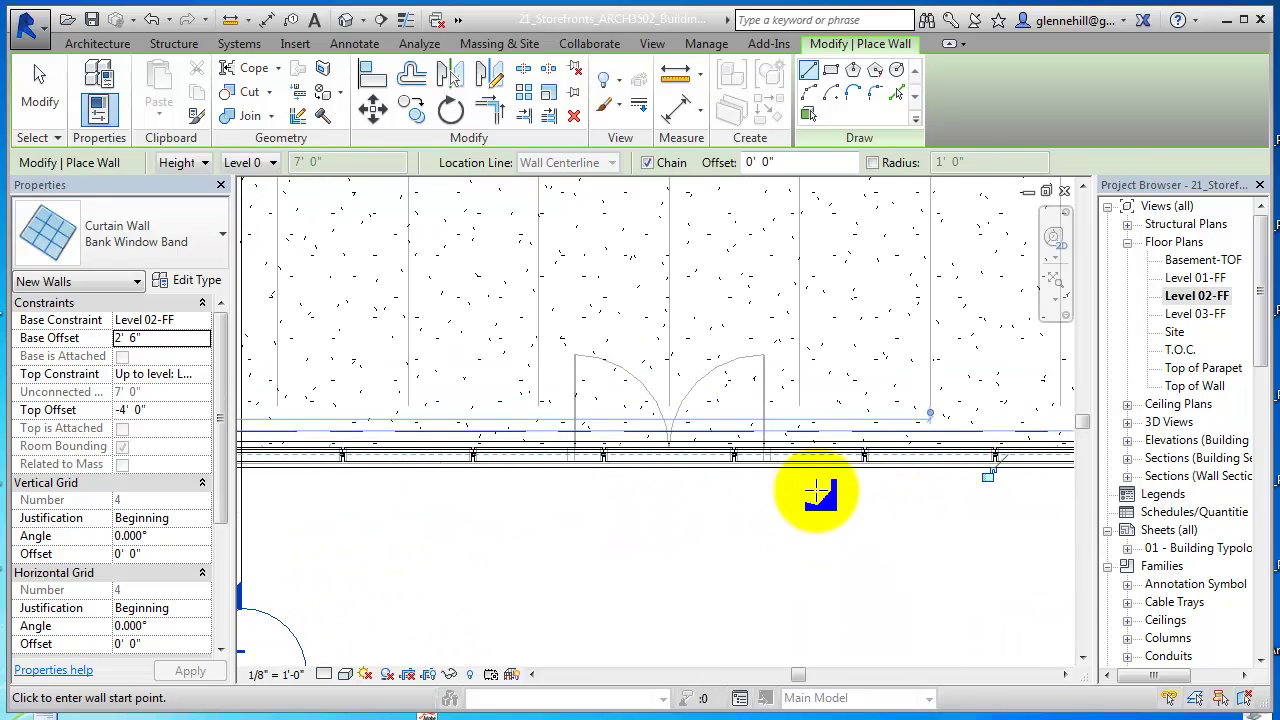
middle_drag(343, 509, 682, 520)
scroll(402, 492, up, 2)
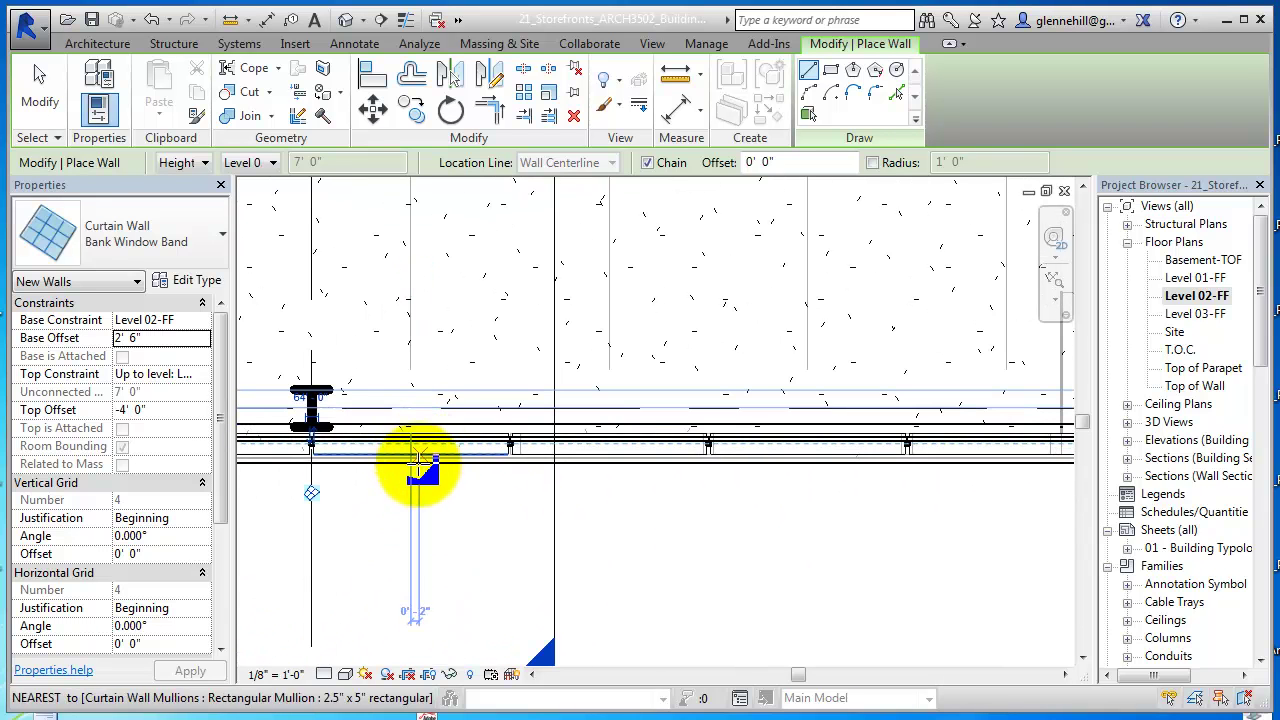
scroll(468, 543, down, 2)
middle_drag(547, 552, 544, 554)
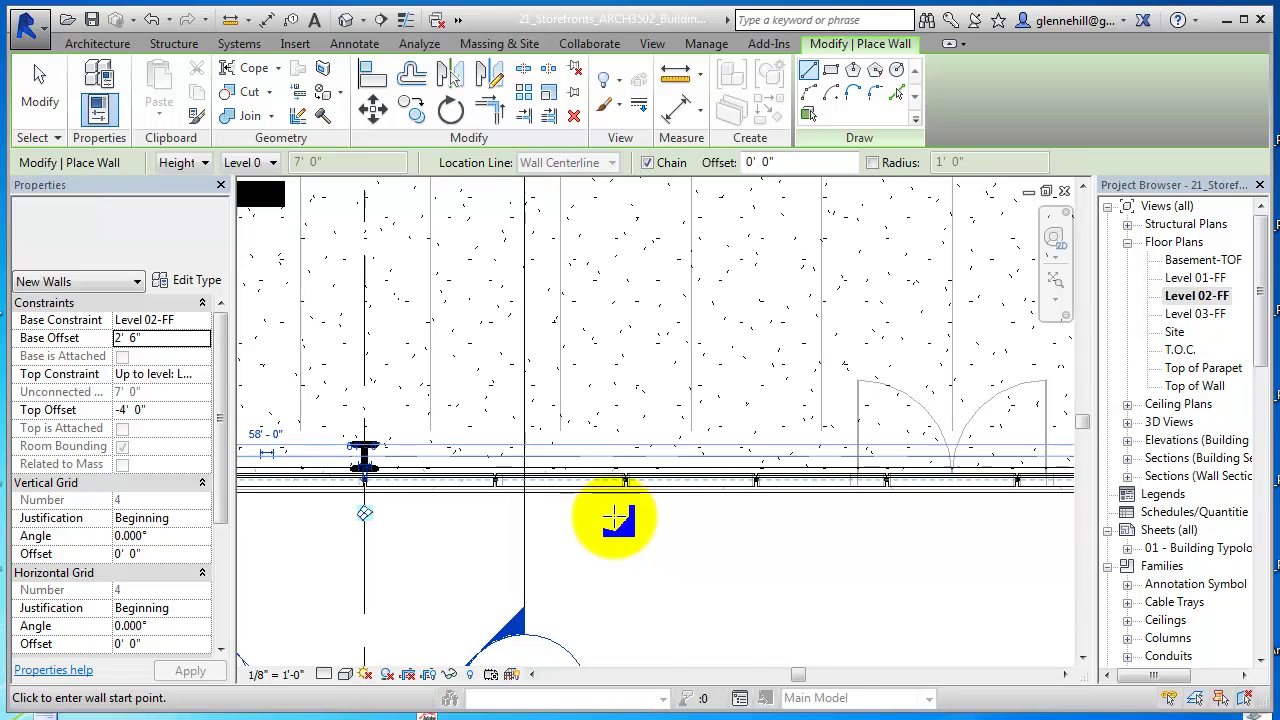
click(55, 99)
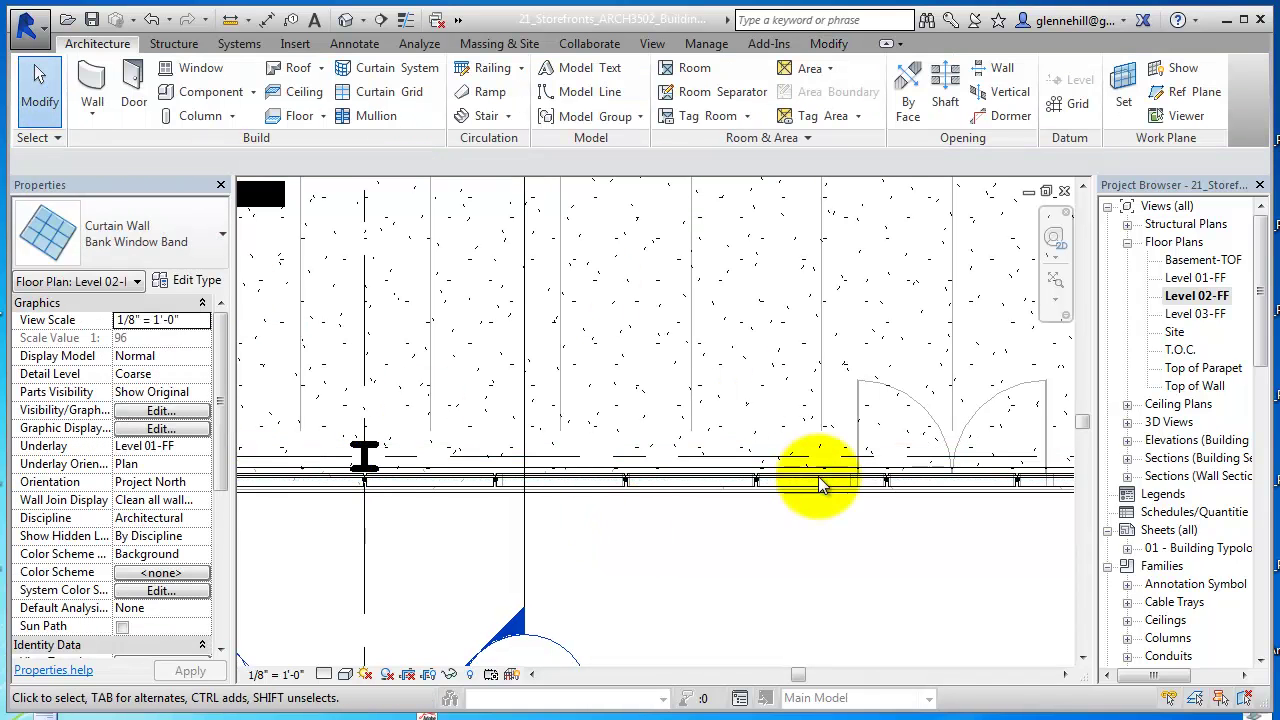
click(704, 477)
middle_drag(600, 505, 987, 515)
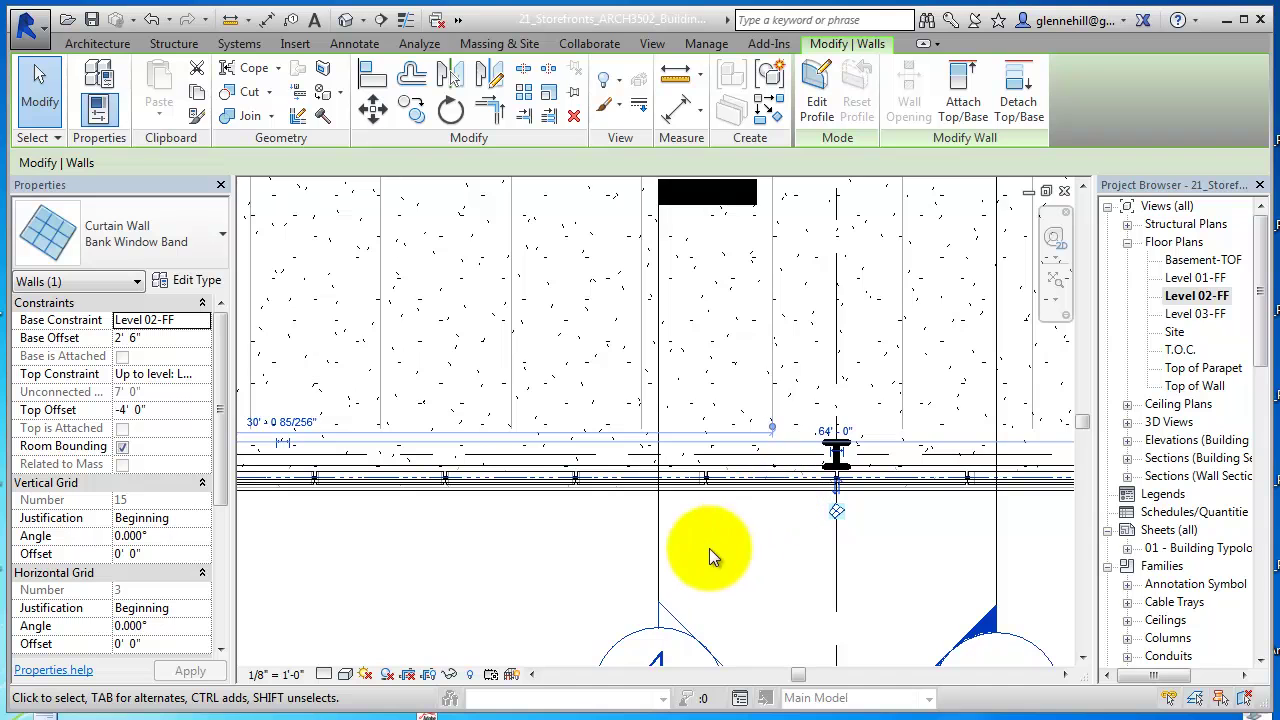
scroll(572, 518, up, 4)
scroll(567, 568, down, 3)
click(567, 568)
scroll(568, 480, up, 3)
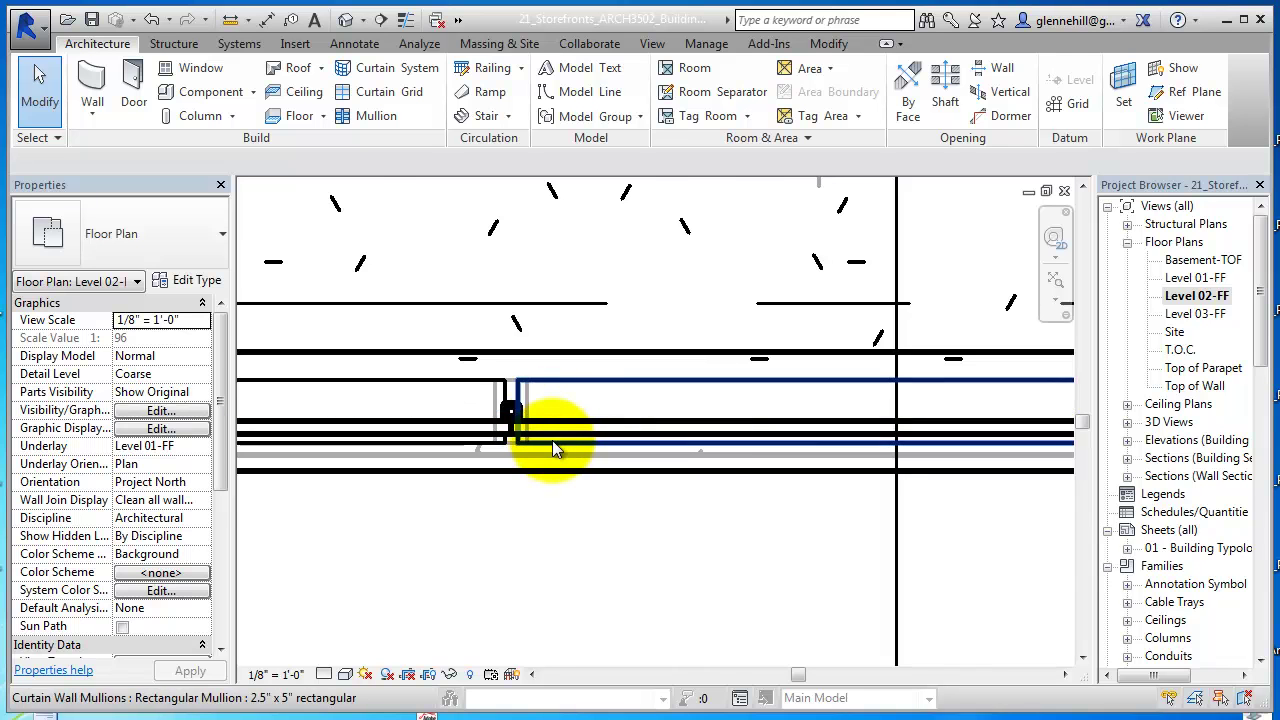
Turn on Thin Lines display to compare the window band's mullion with the storefront mullion on the level below
scroll(554, 446, up, 2)
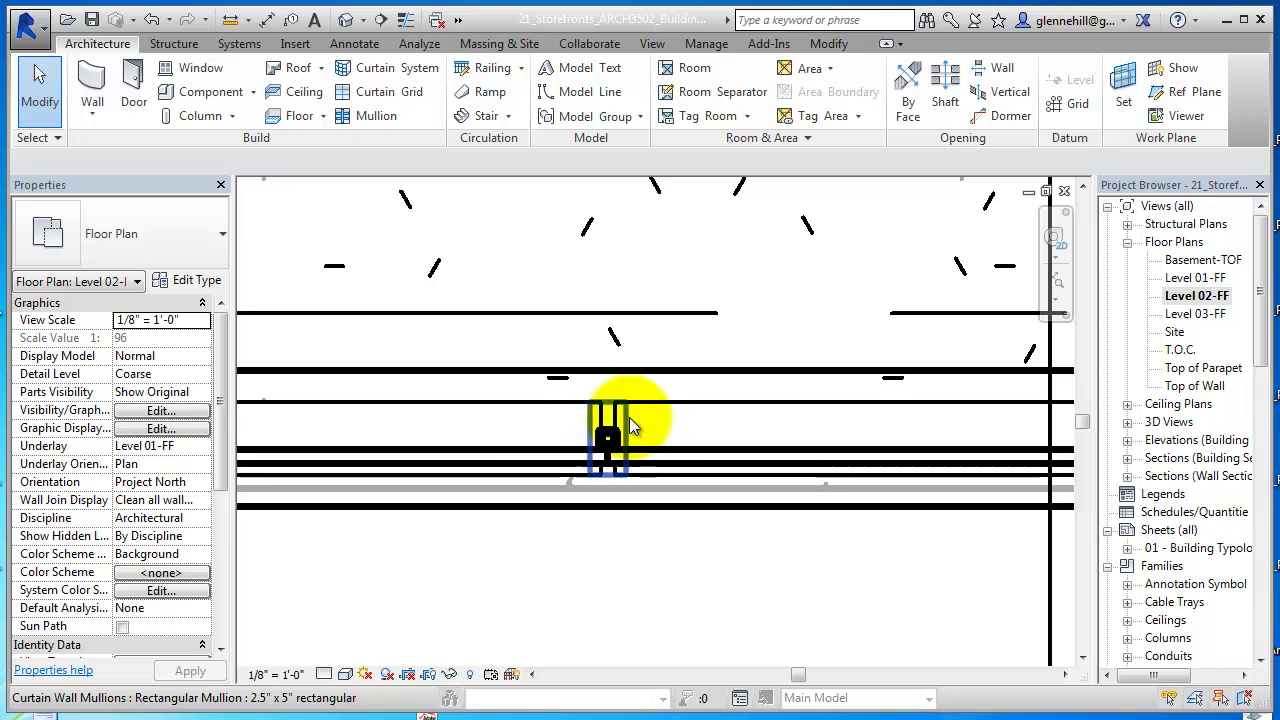
scroll(604, 530, down, 3)
mouse_move(604, 532)
middle_down()
mouse_move(677, 511)
mouse_move(646, 508)
middle_up()
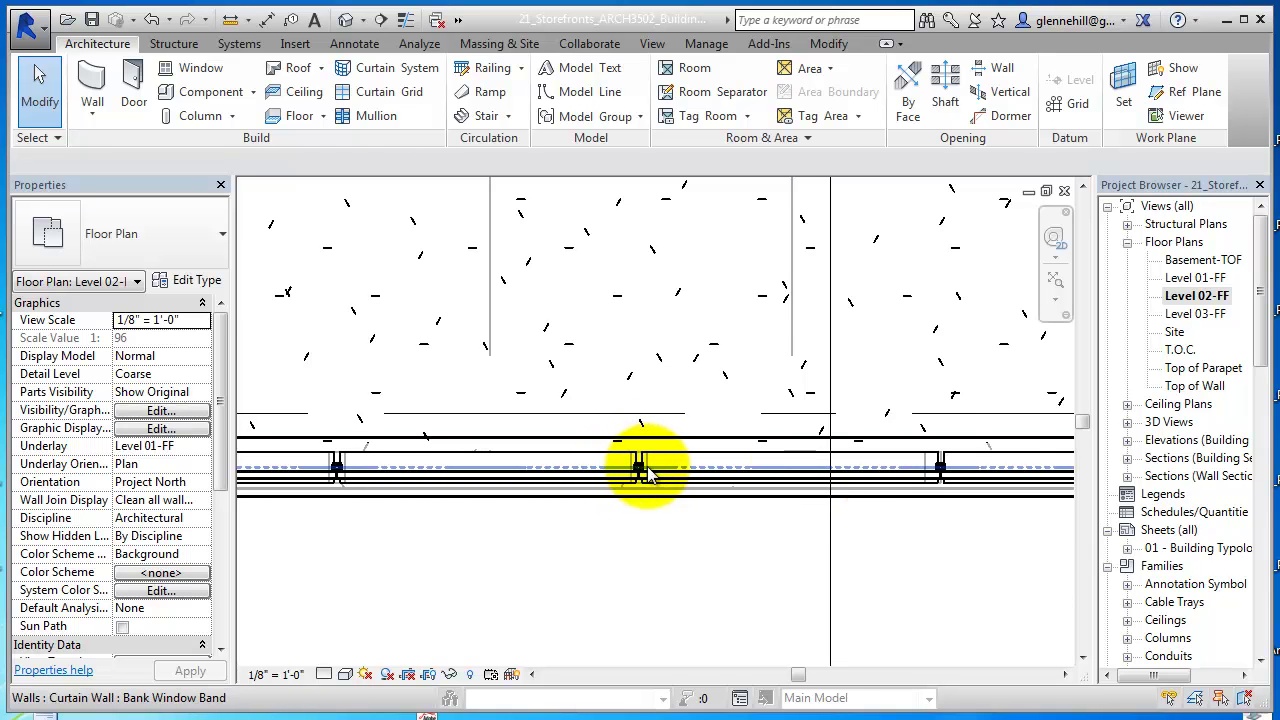
key(Tab)
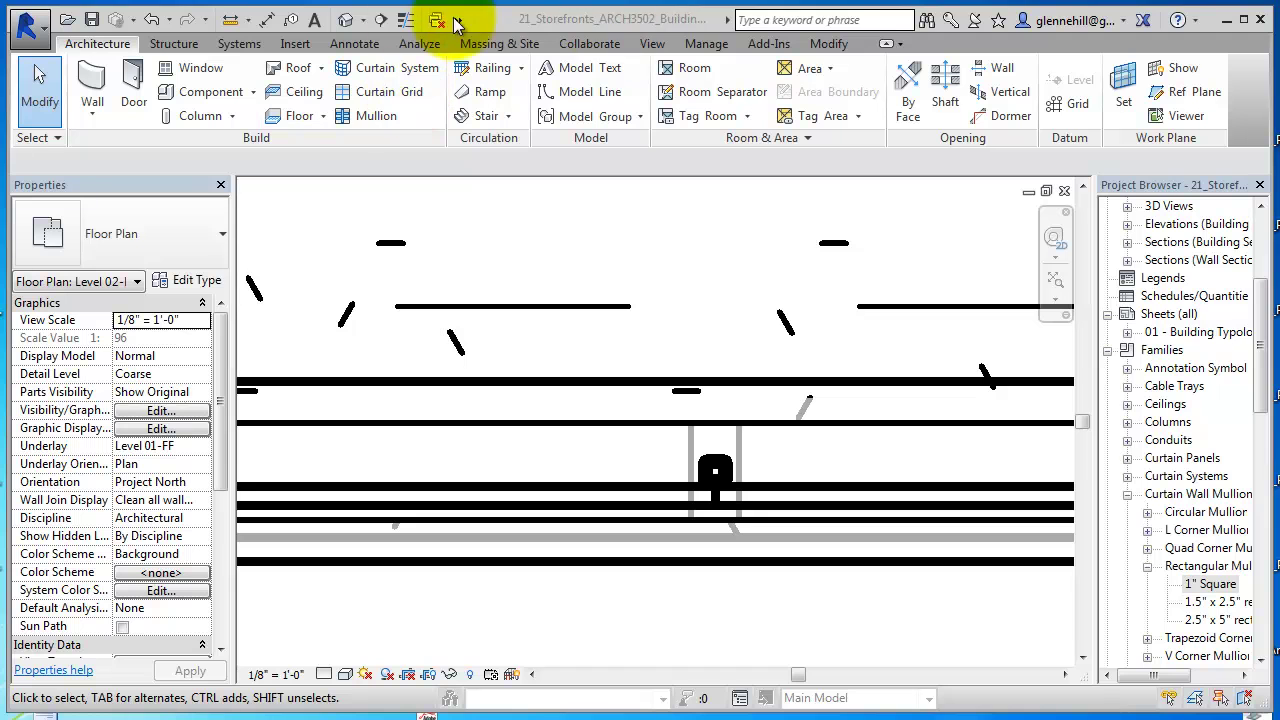
click(405, 20)
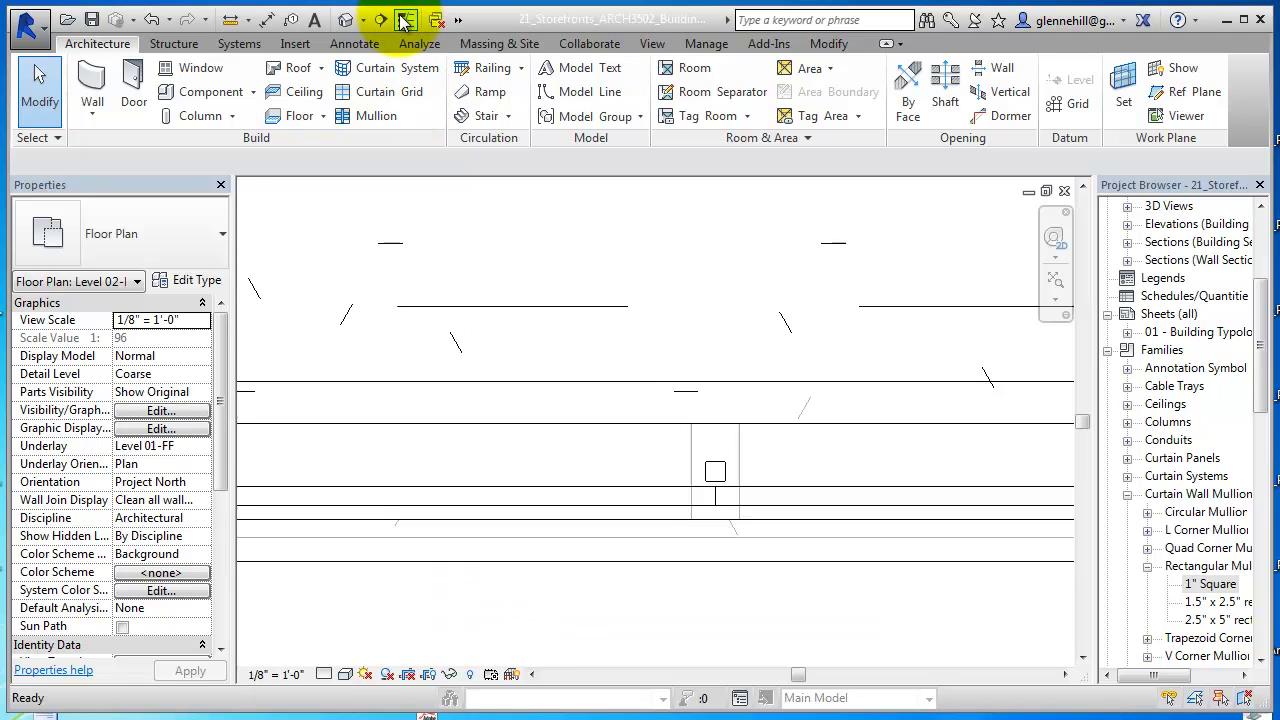
Inspect the interior mullion's type and the Bank Window Band's grid and mullion type parameters
click(719, 489)
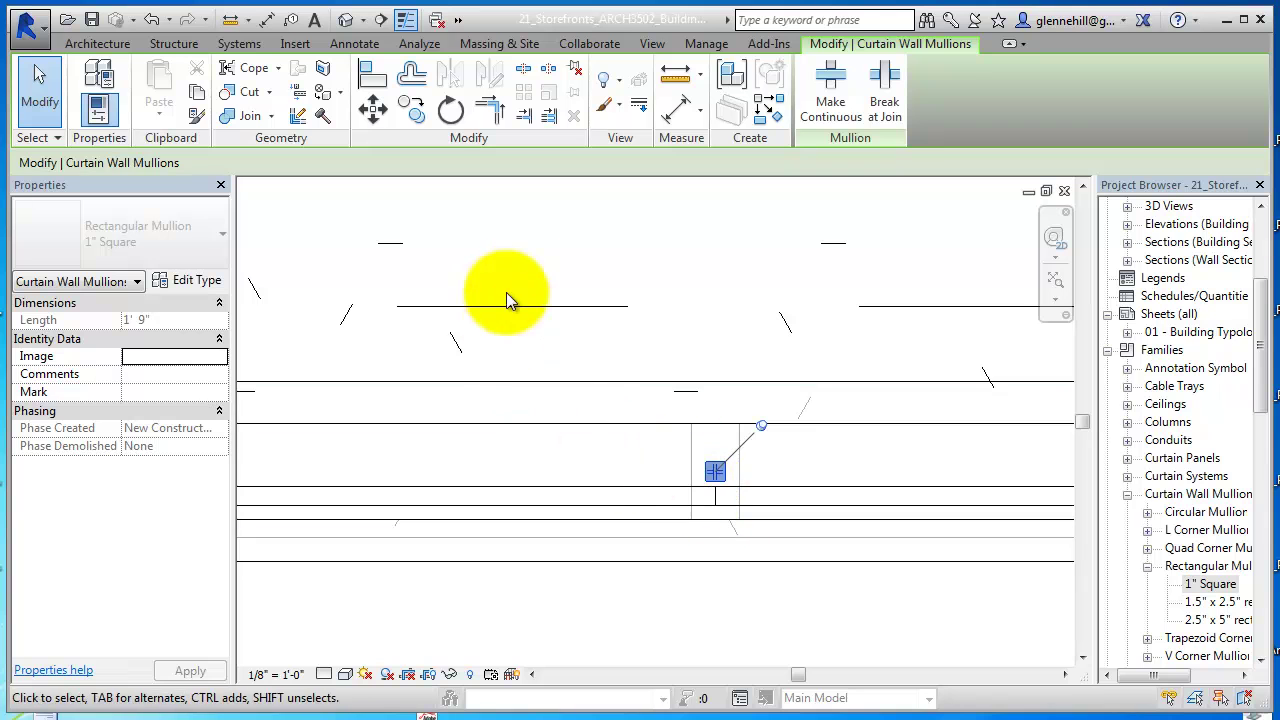
click(599, 471)
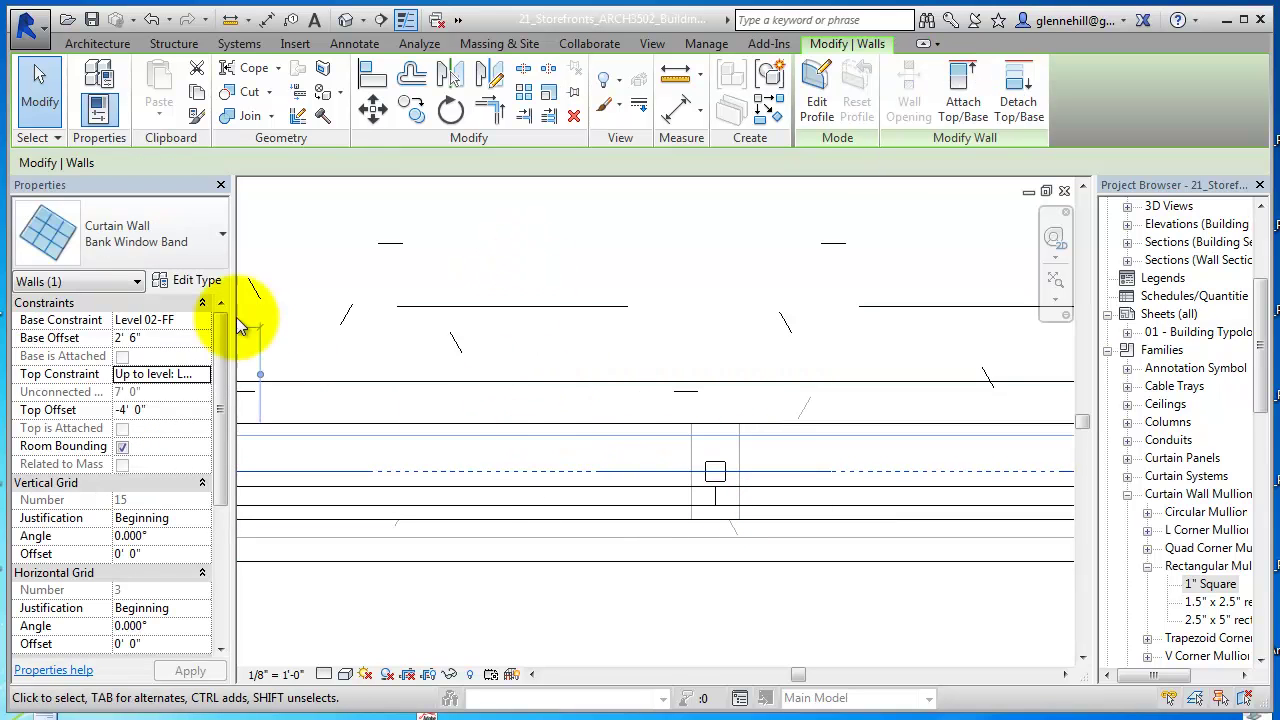
click(203, 283)
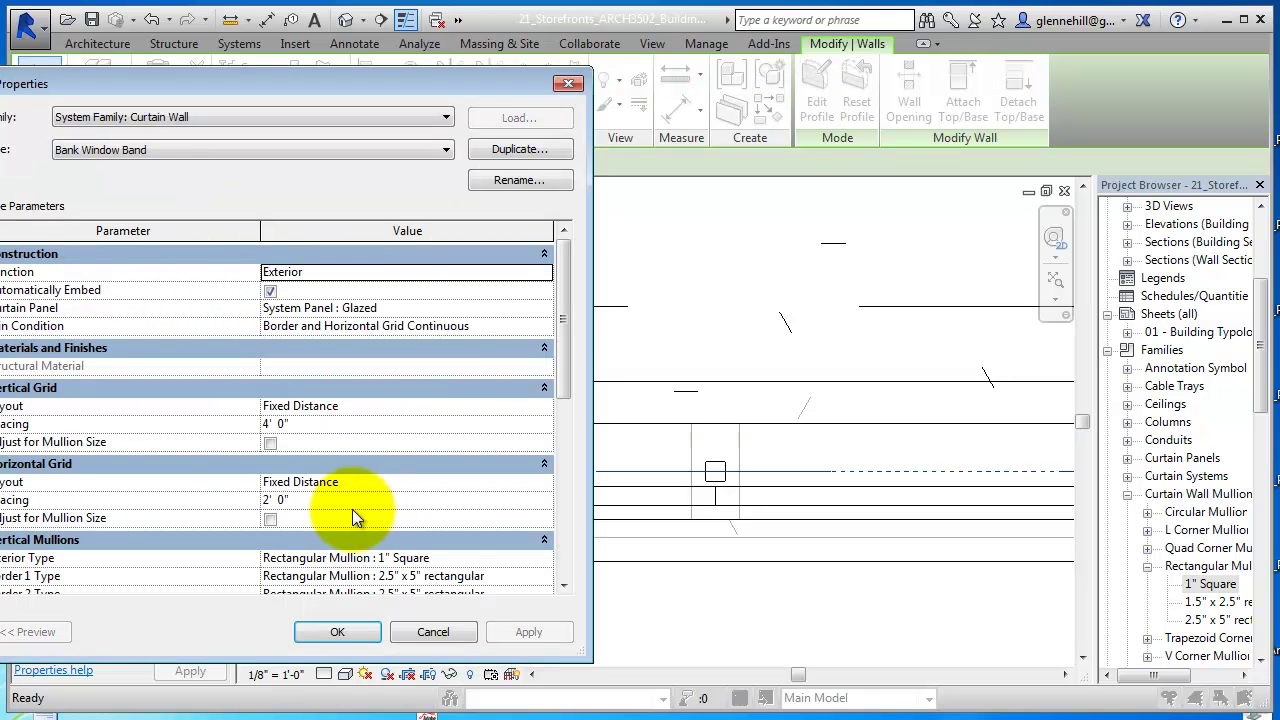
drag(563, 314, 566, 392)
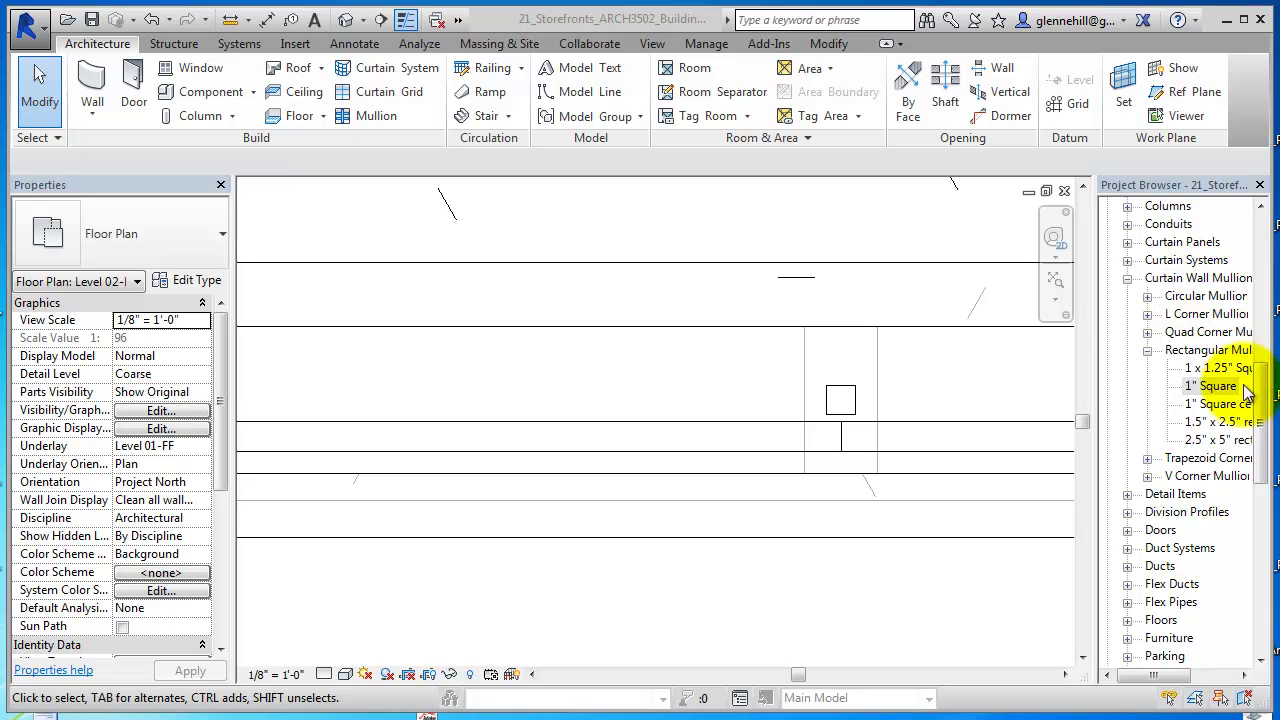
Duplicate the 1" Square rectangular mullion type as 1" x 1.25" Mullion - centered on glazing, with System Mullion Profile: Rectangular
click(1210, 386)
scroll(1165, 350, up, 5)
click(1165, 387)
drag(1262, 358, 1265, 428)
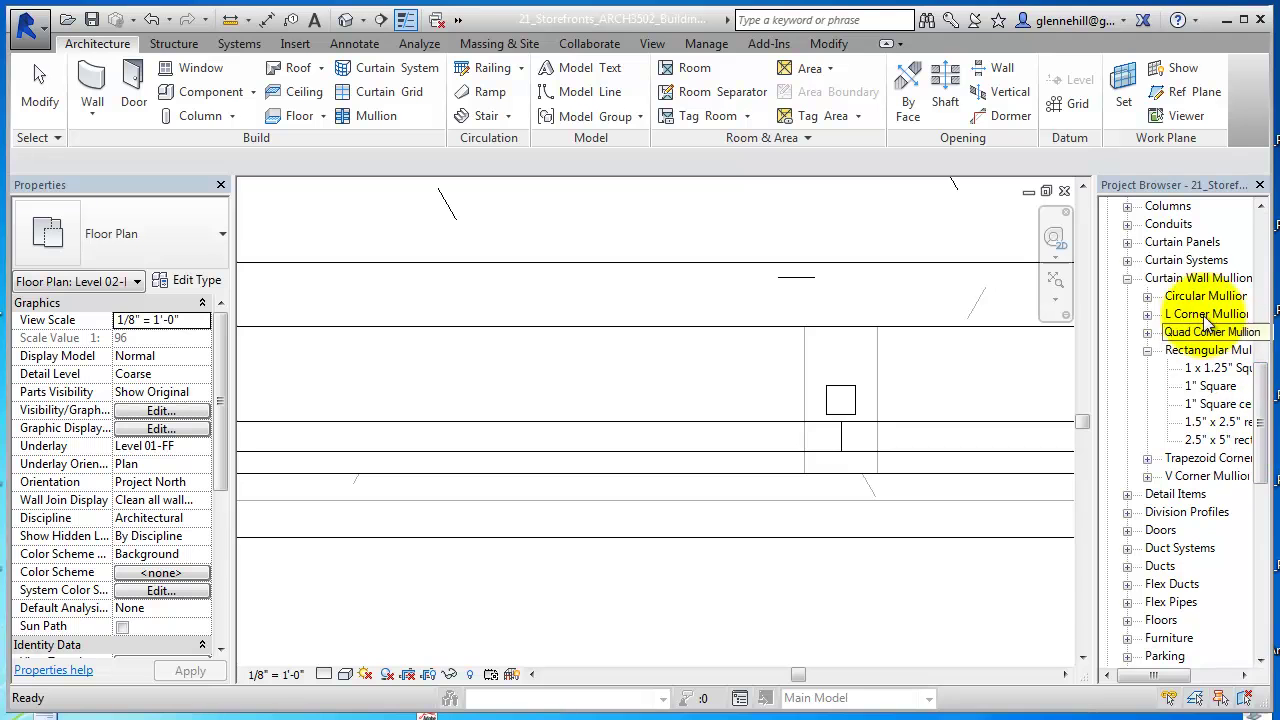
click(1200, 280)
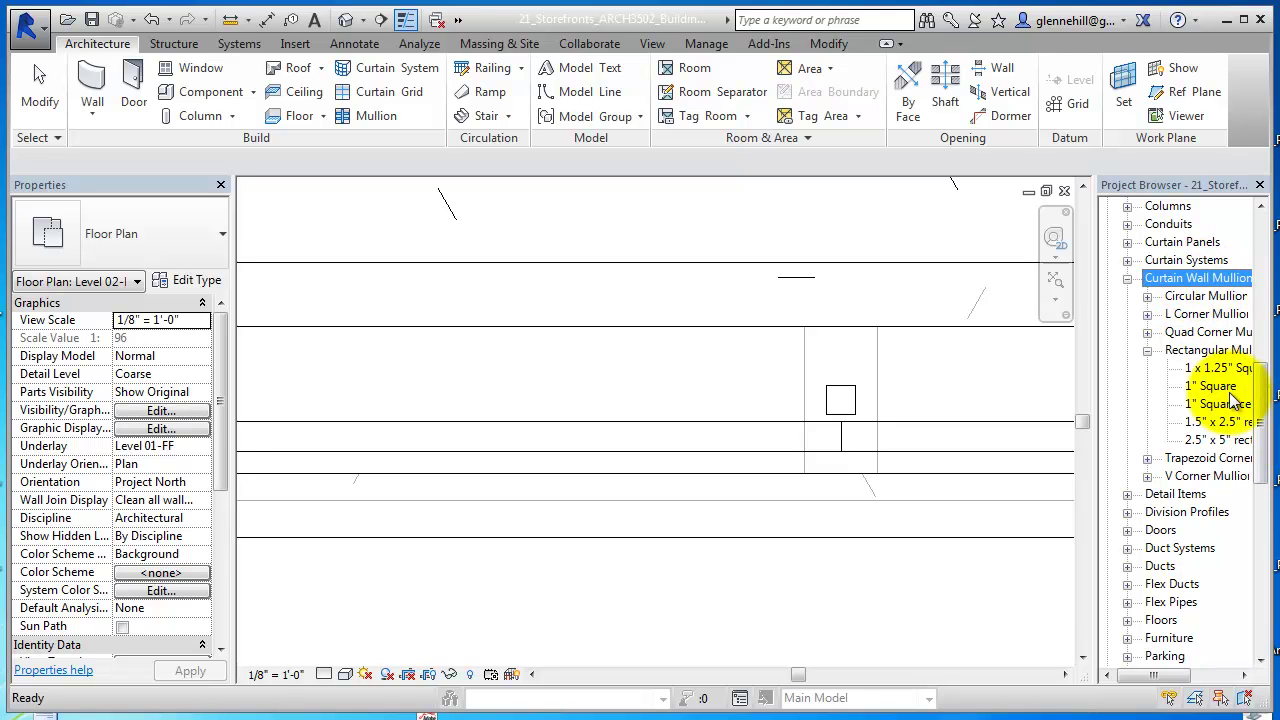
click(1214, 388)
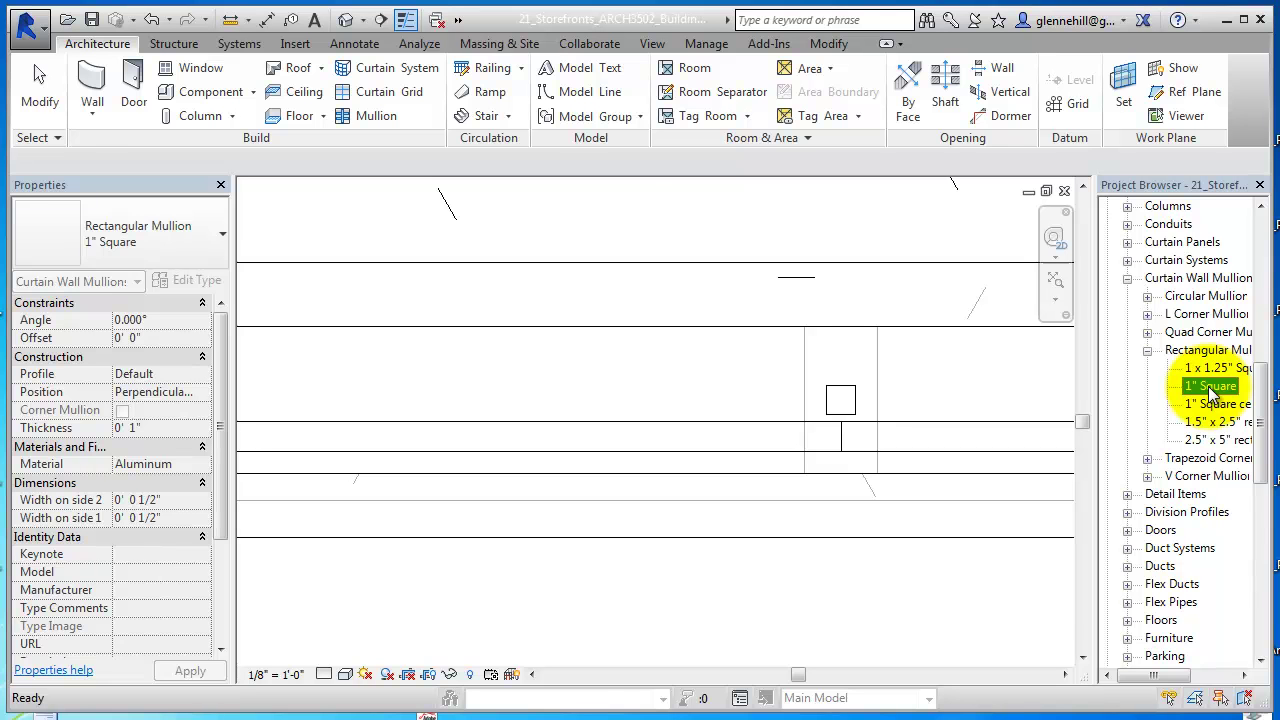
double_click(1212, 388)
drag(459, 88, 567, 91)
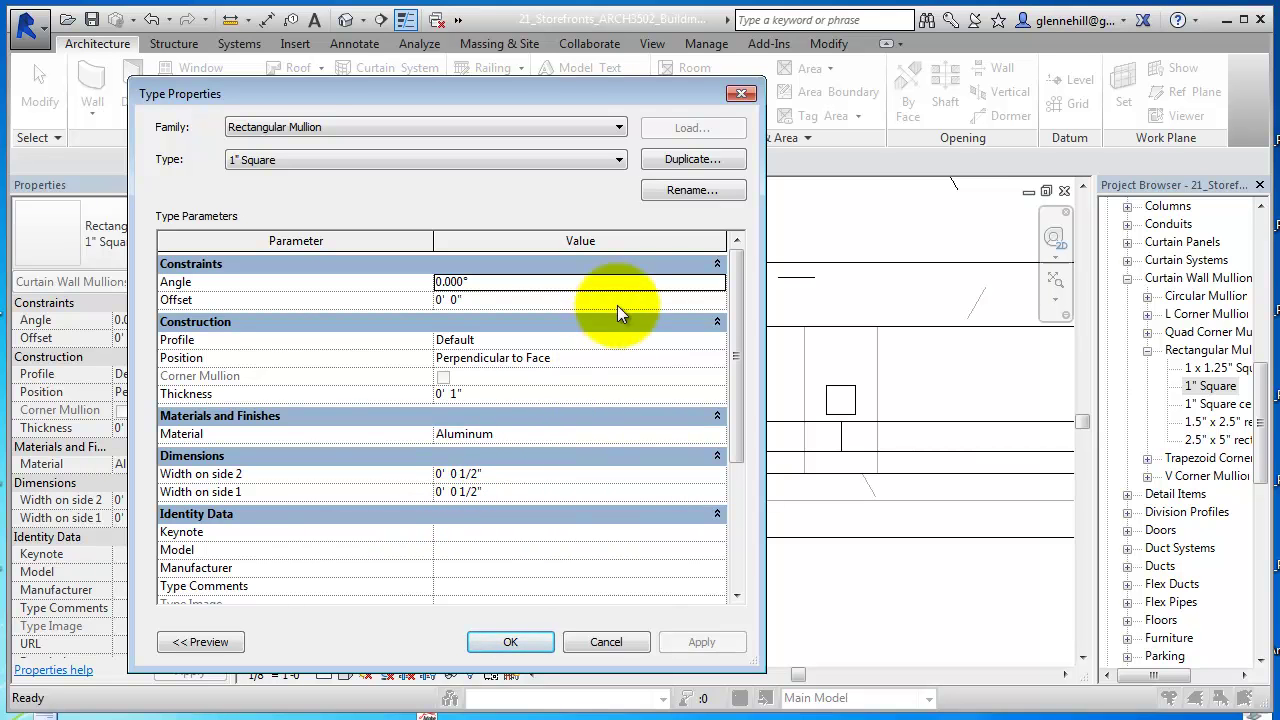
click(681, 158)
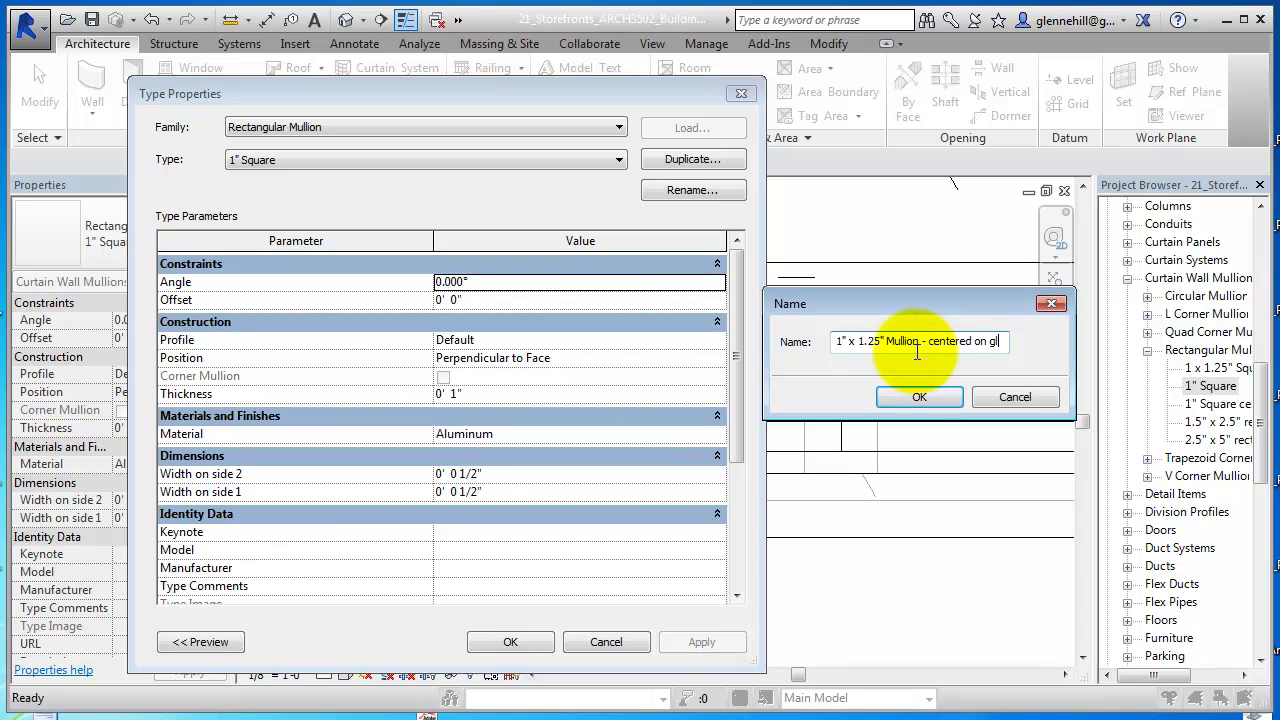
key(Return)
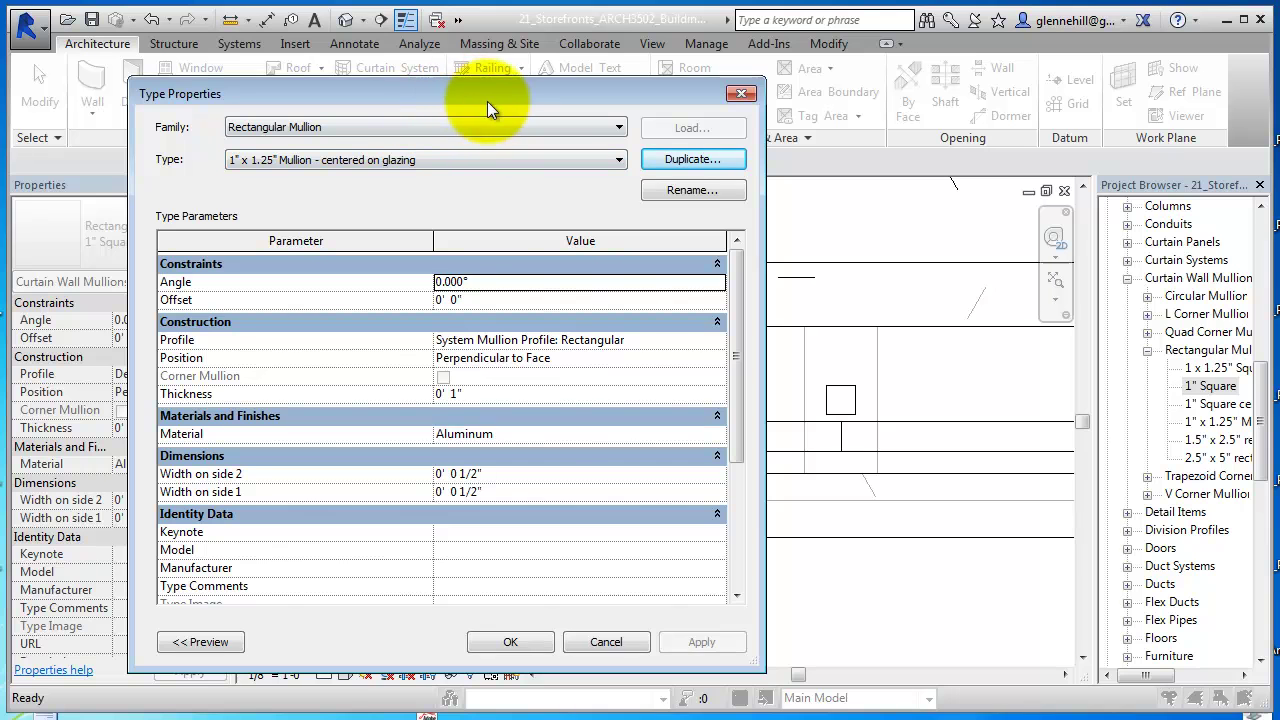
click(521, 643)
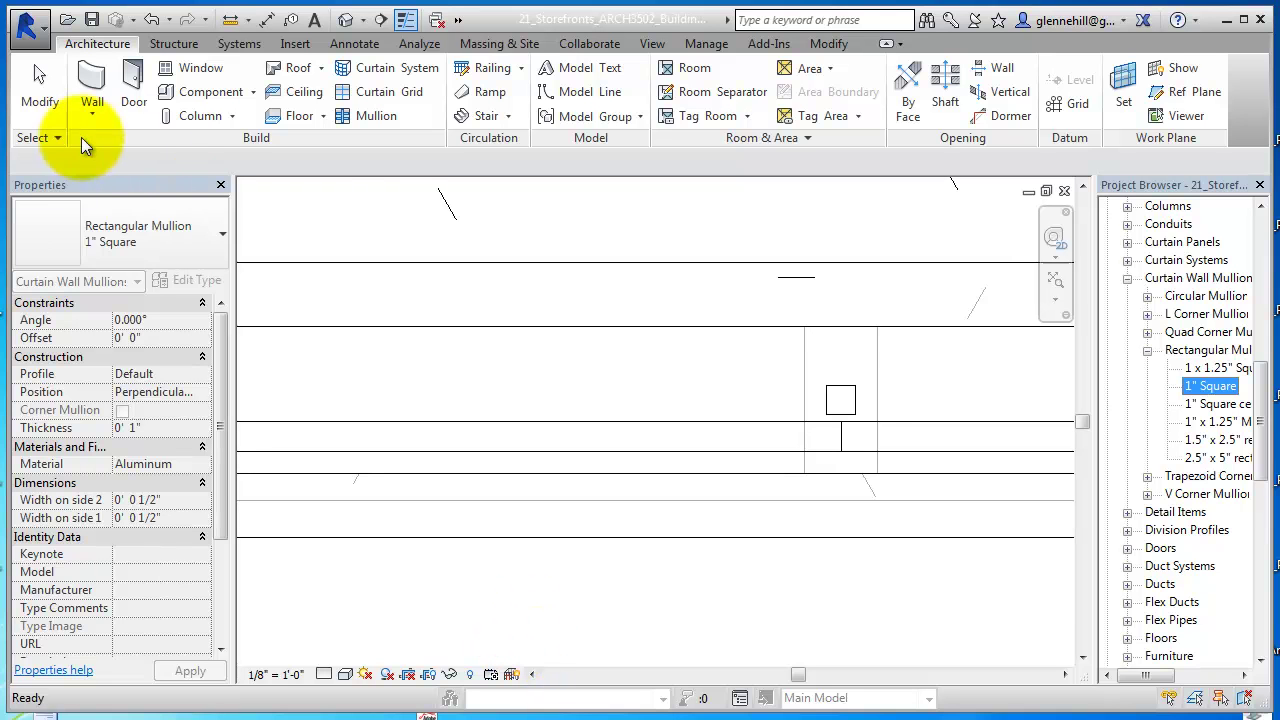
key(Escape)
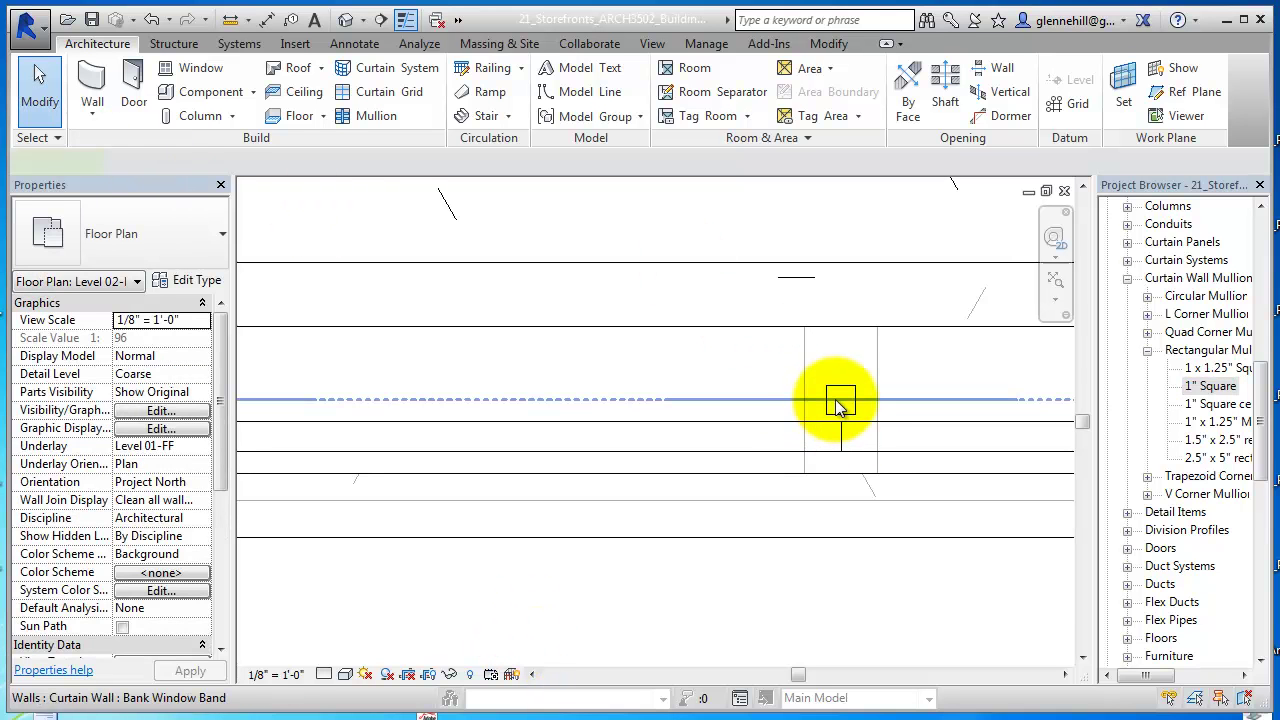
Set the Bank Window Band's vertical interior mullions to Rectangular Mullion : 1" x 1.25" Mullion - centered on glazing
click(838, 405)
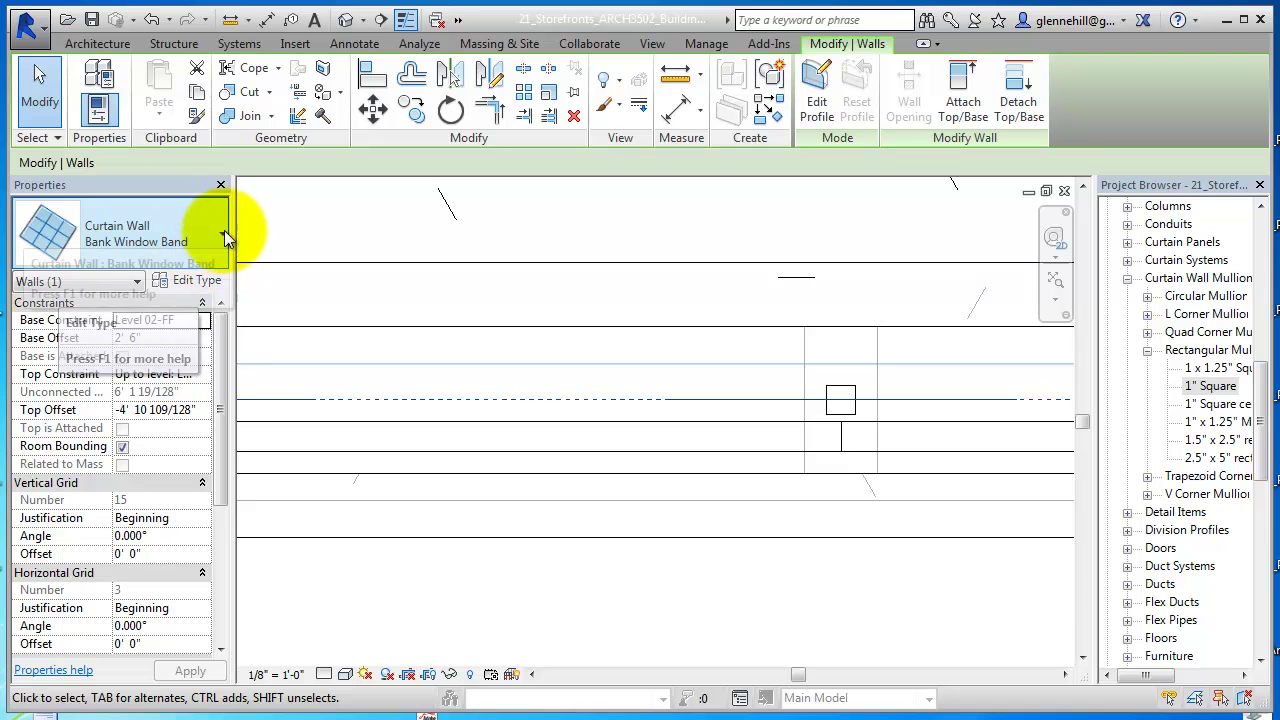
click(210, 282)
click(681, 568)
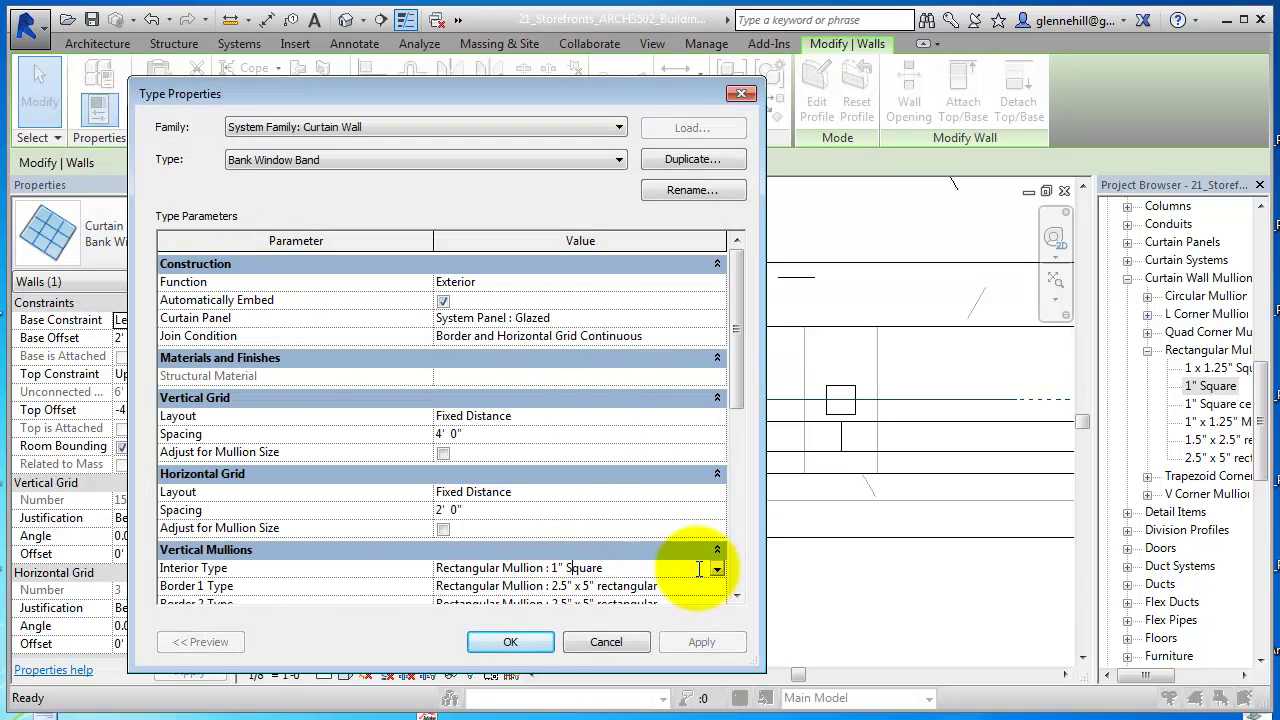
click(717, 569)
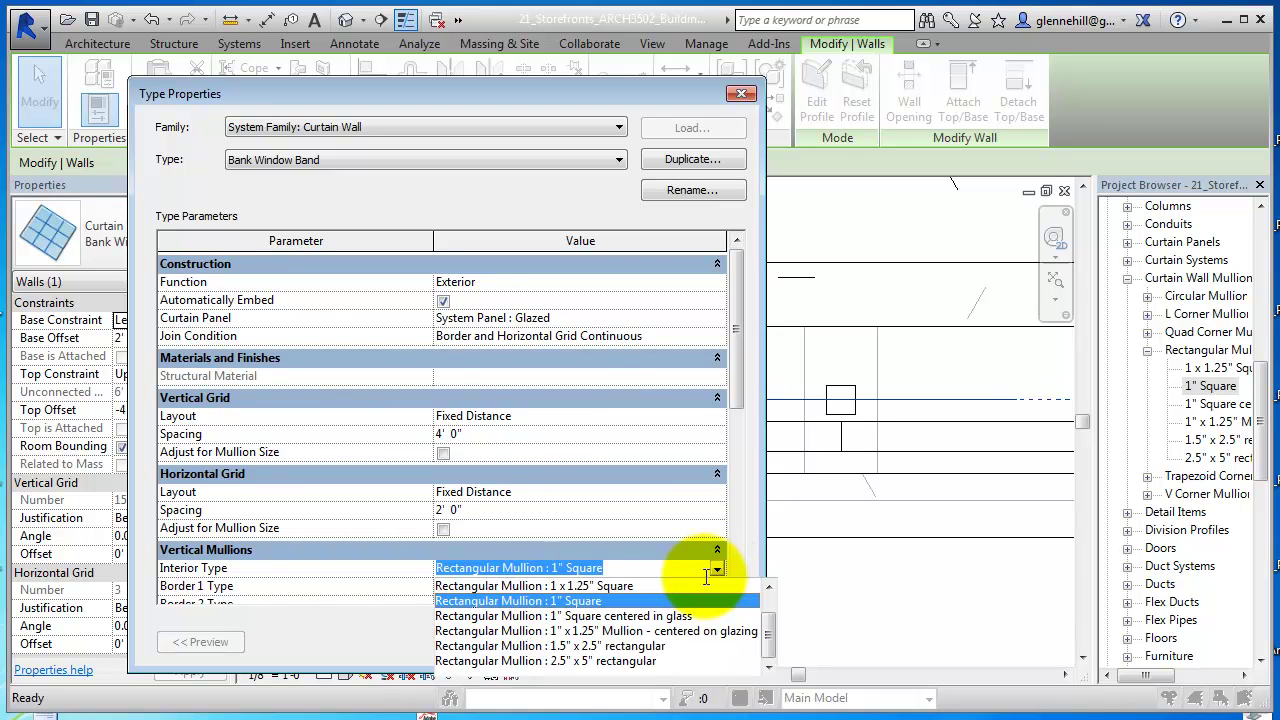
click(733, 632)
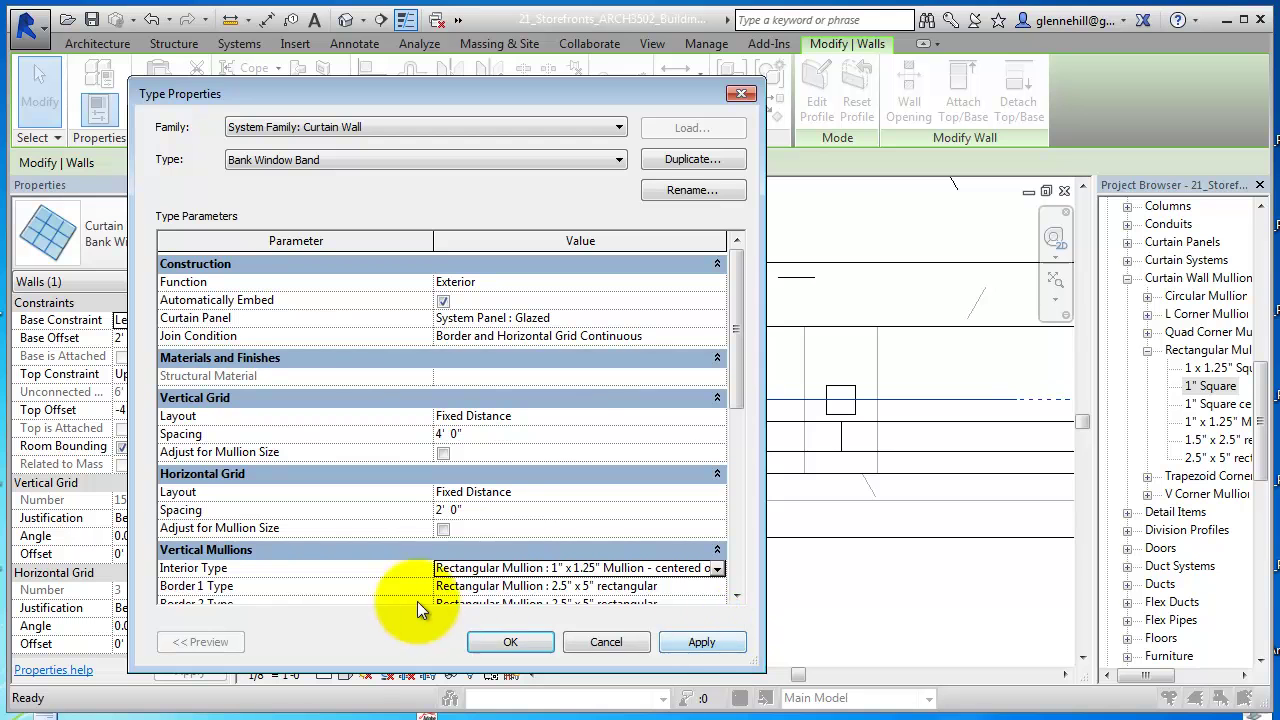
Set the Bank Window Band's horizontal interior mullions to Rectangular Mullion : 1" Square centered in glass and accept the type changes
drag(729, 357, 734, 450)
click(700, 452)
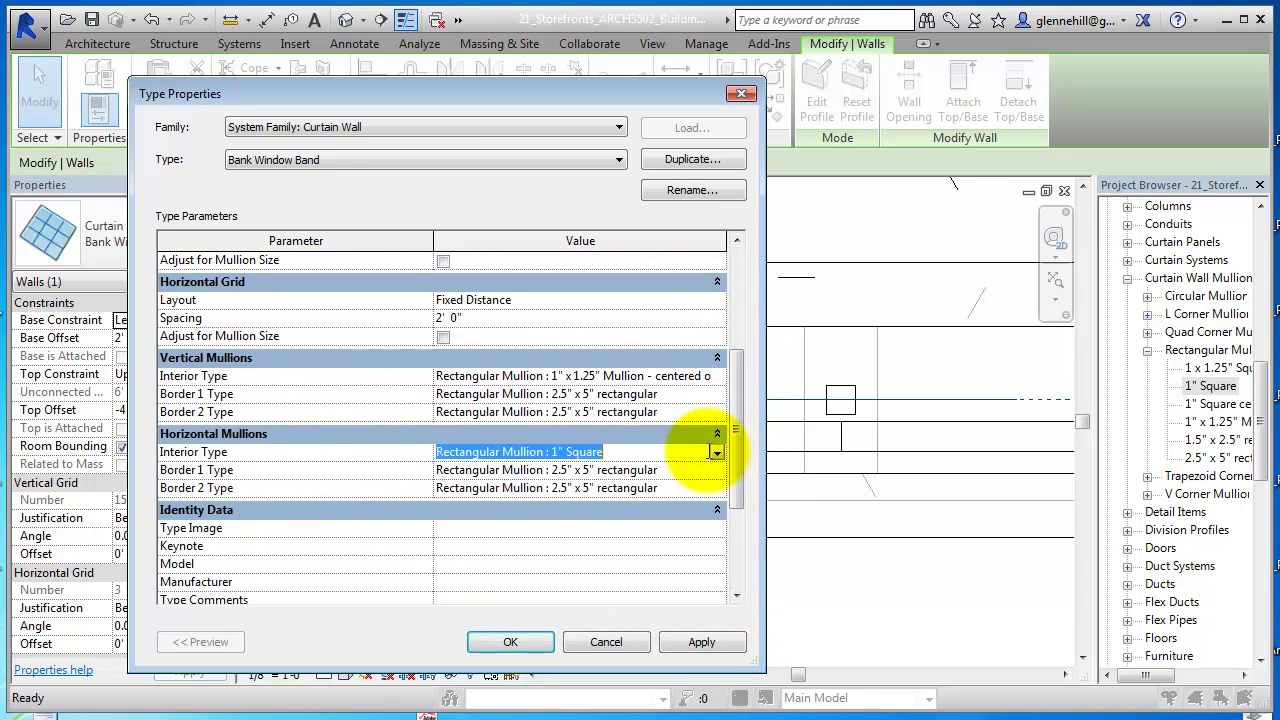
click(716, 452)
click(590, 529)
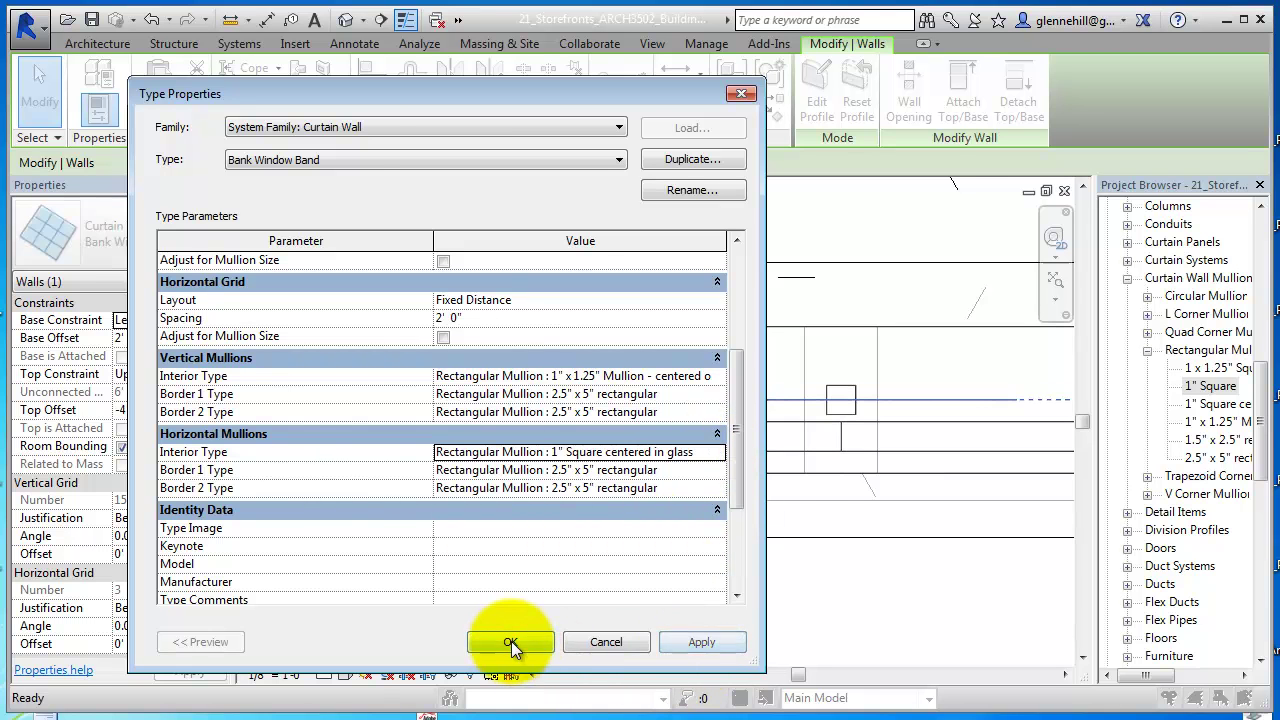
click(511, 641)
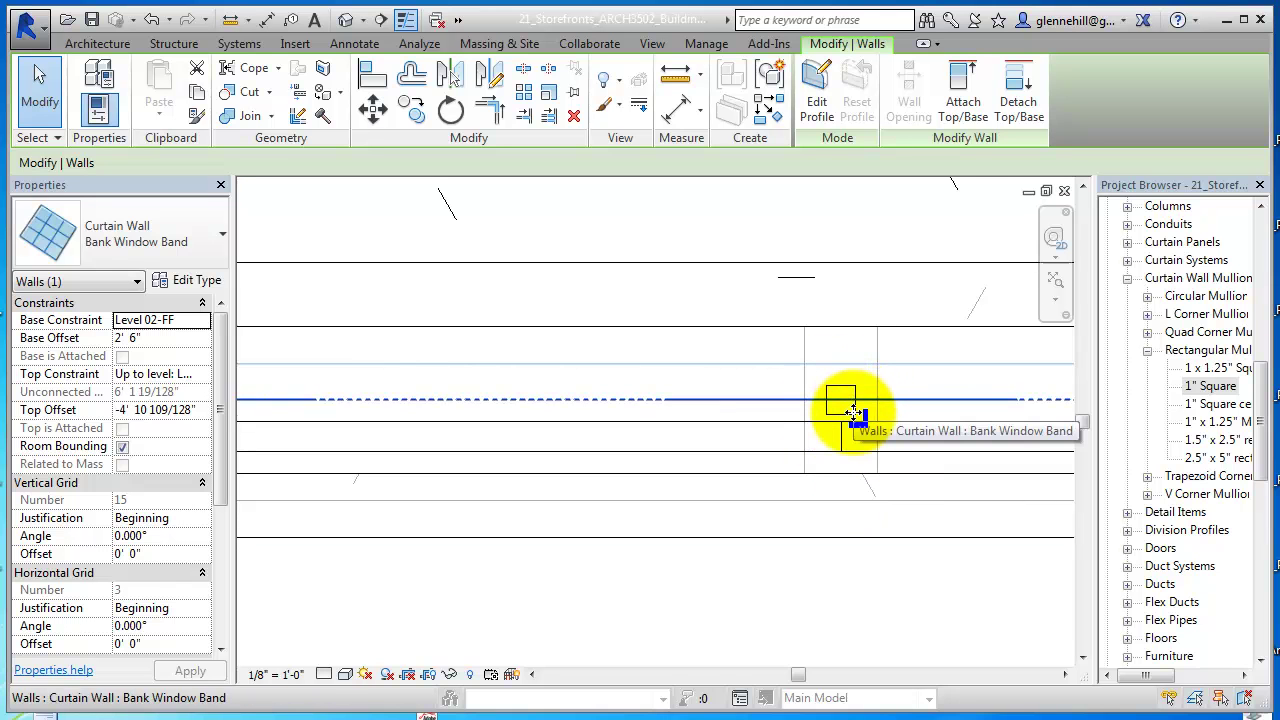
click(1229, 405)
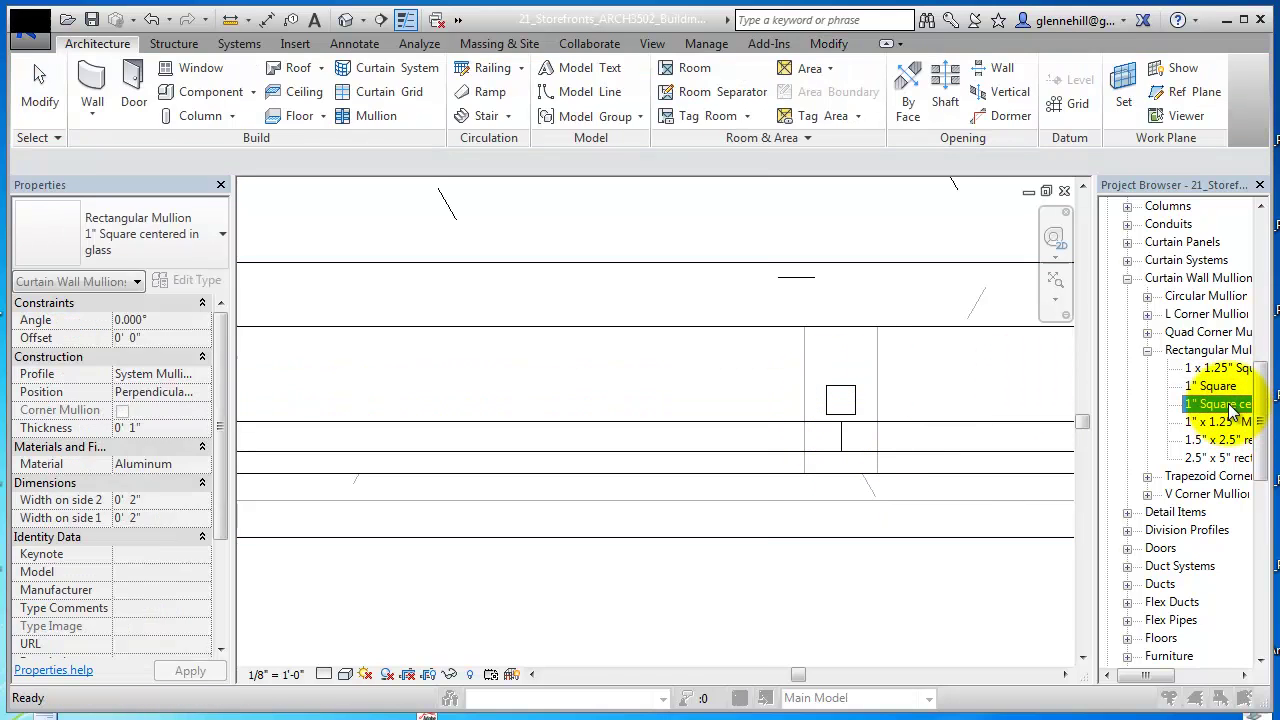
double_click(1229, 405)
click(742, 98)
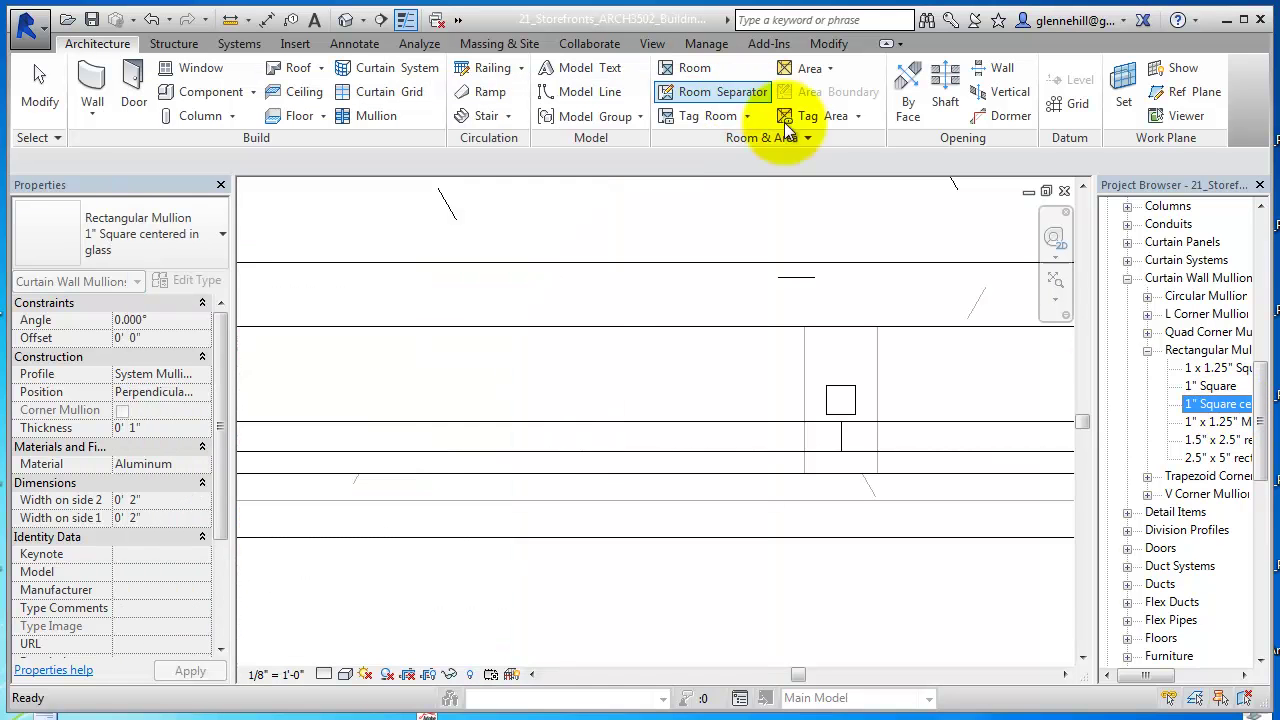
Set the thickness of the 1" x 1.25" Mullion - centered on glazing type to 3" and apply it
double_click(1240, 422)
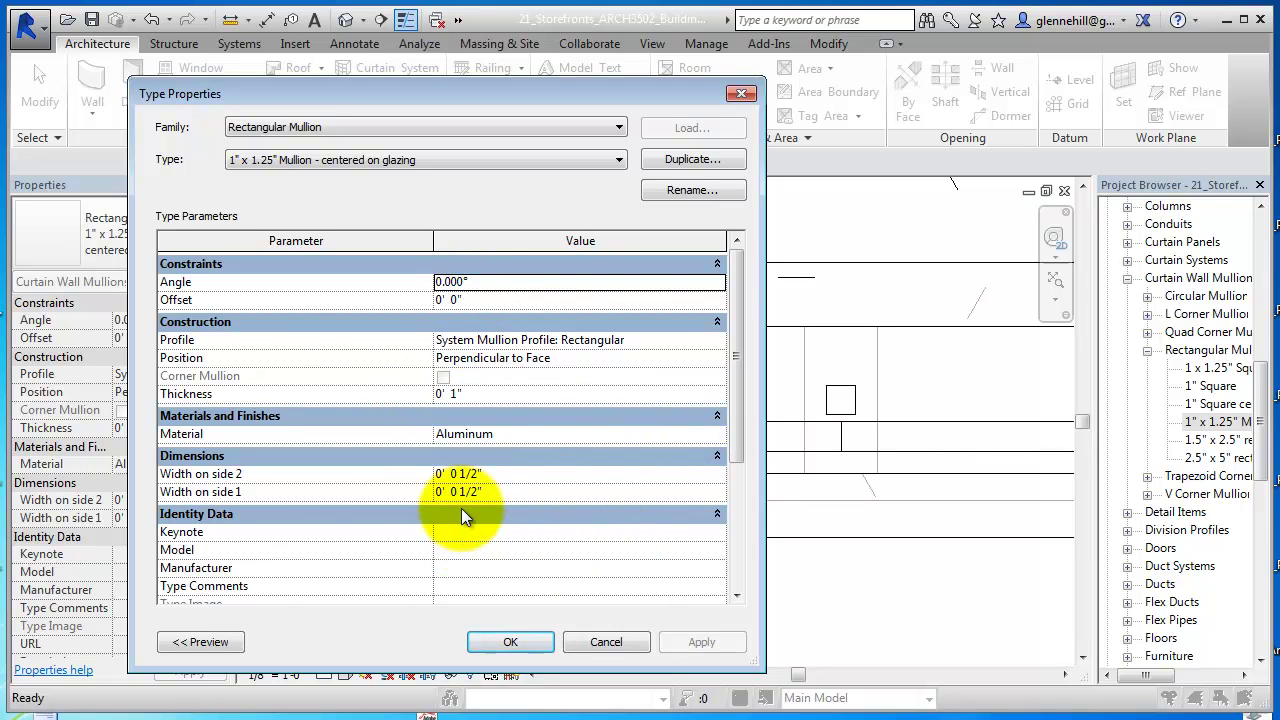
click(468, 396)
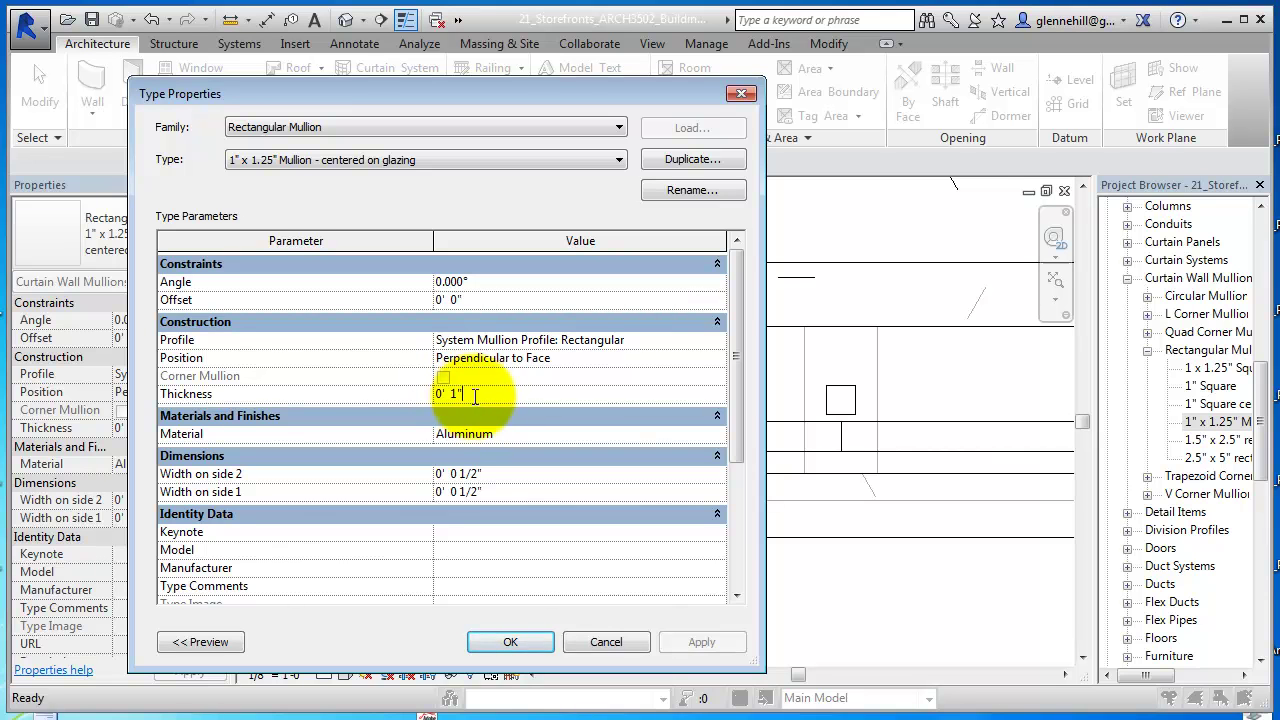
click(401, 392)
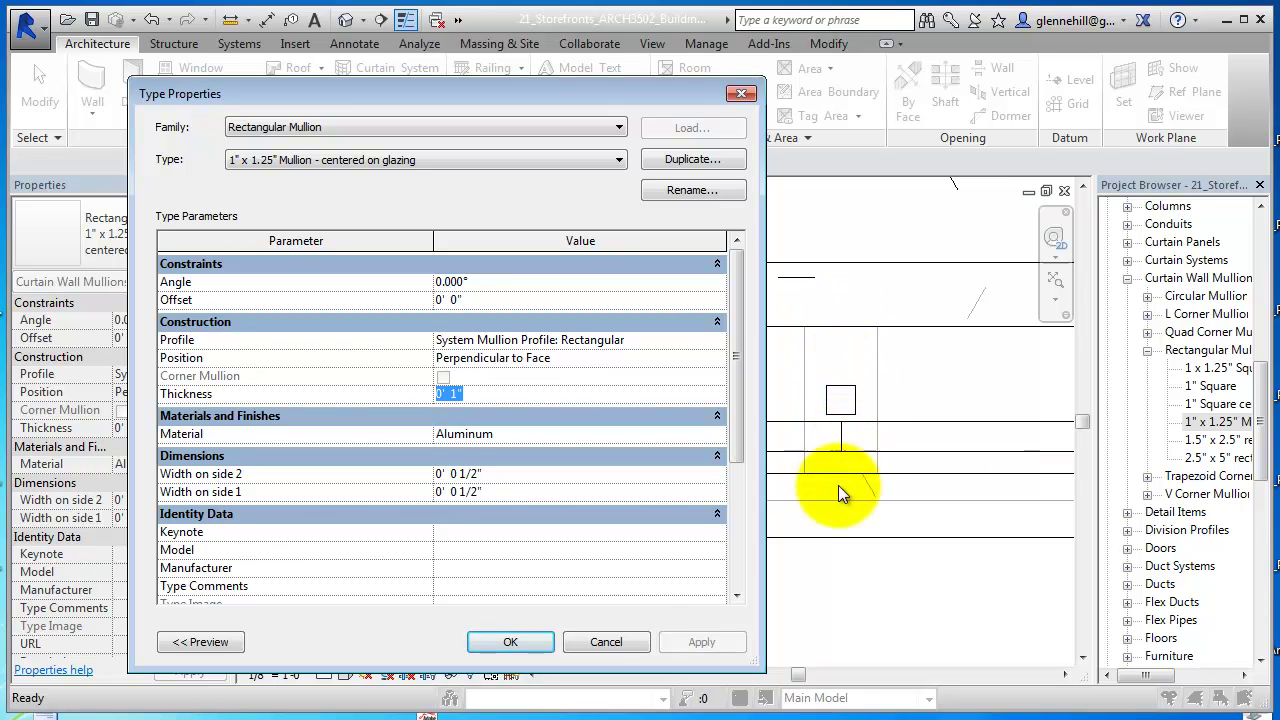
text(3)
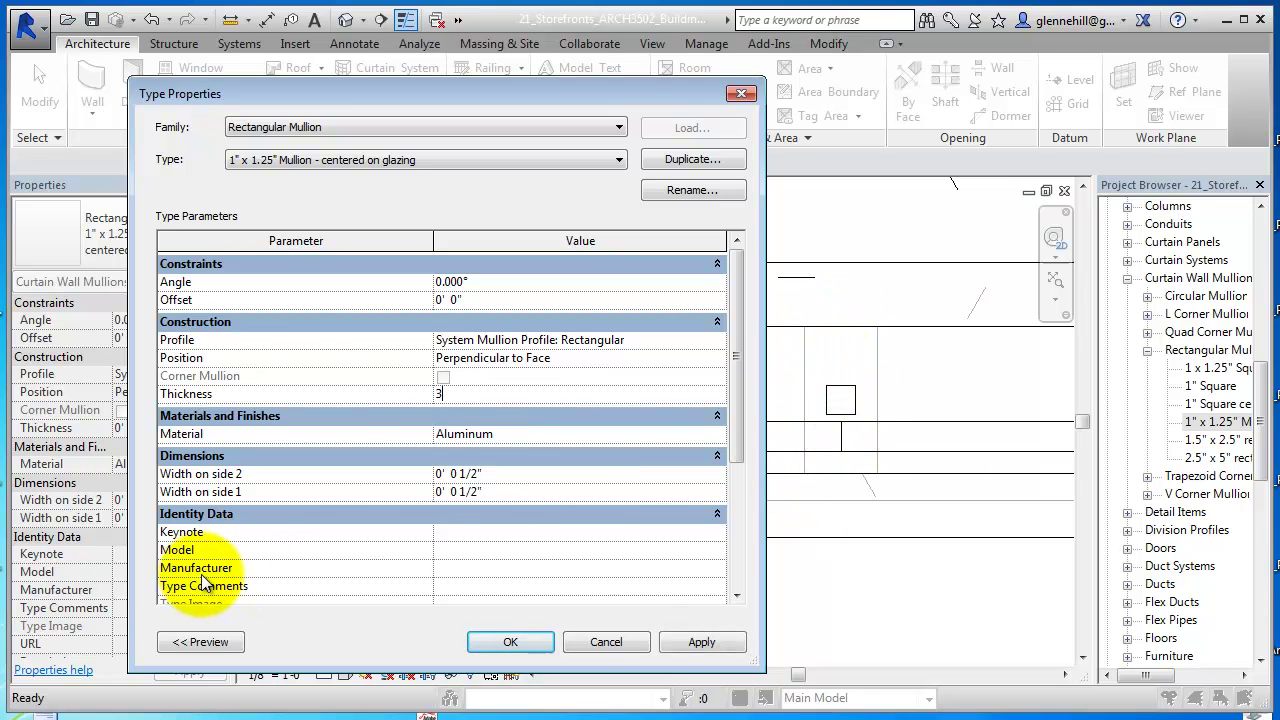
click(702, 642)
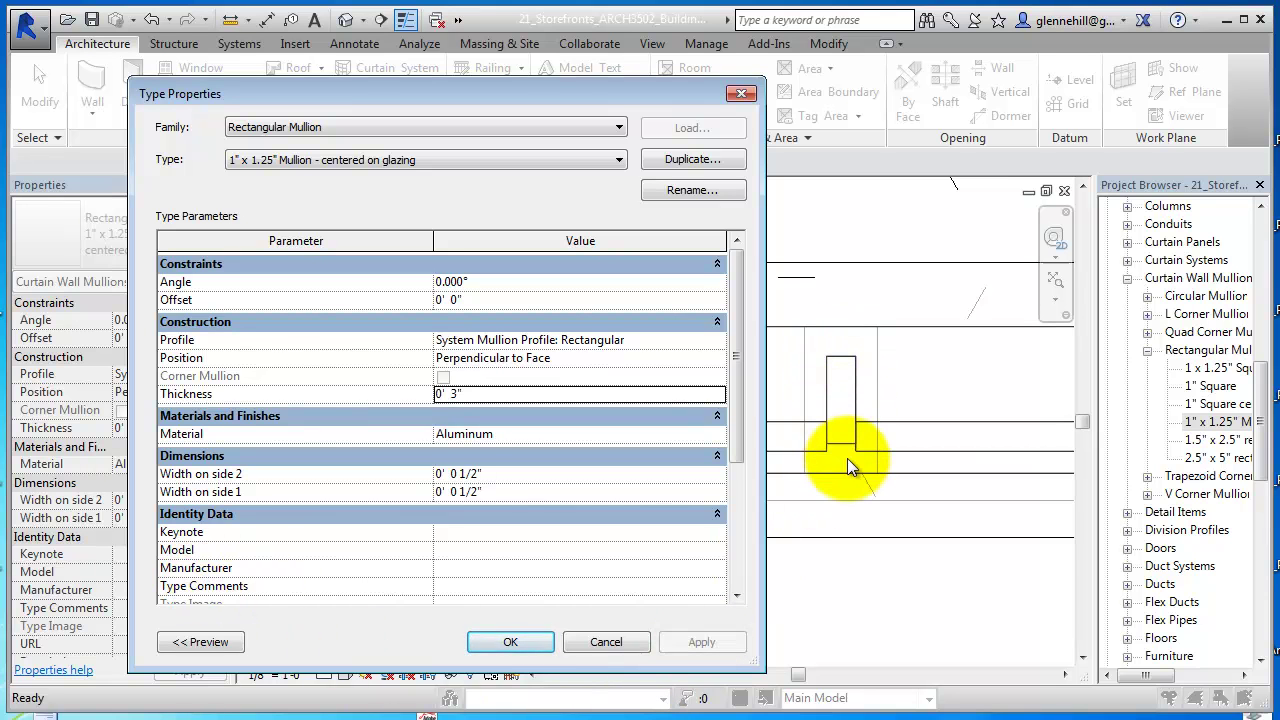
Set the thickness of the 1" x 1.25" Mullion - centered on glazing type to 1"
click(480, 395)
text(1)
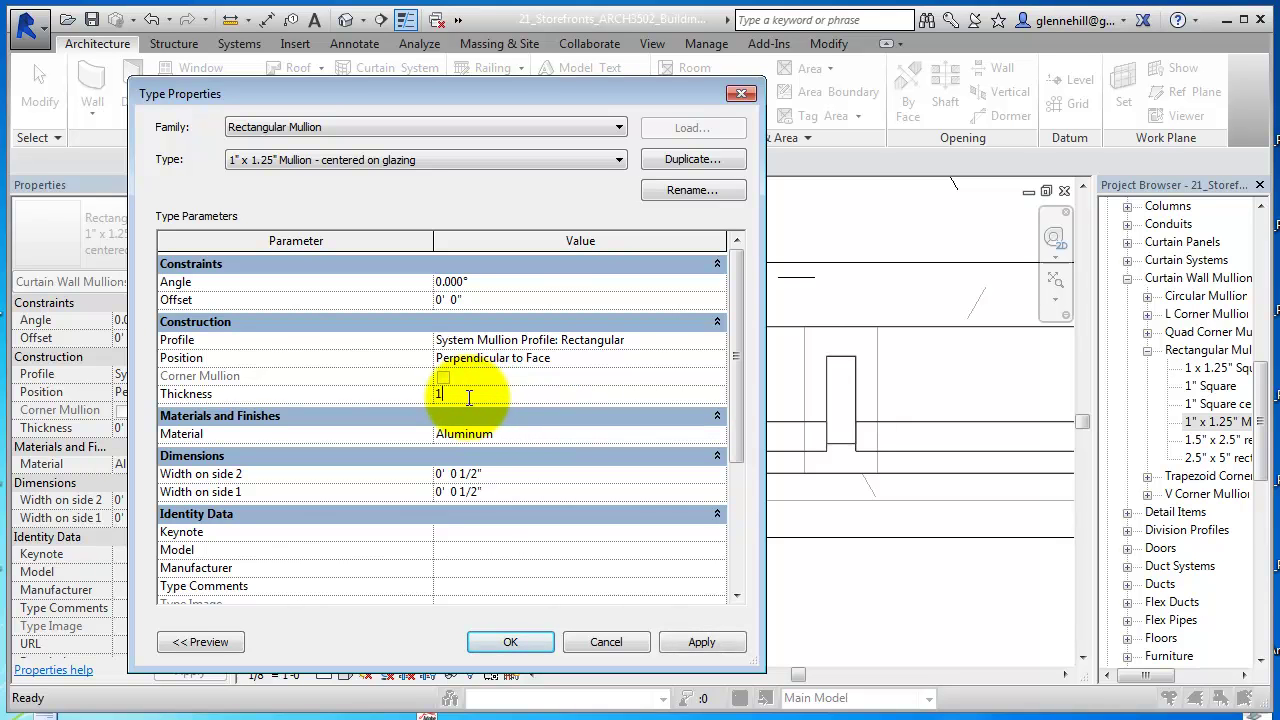
text(")
key(BackSpace)
key(Return)
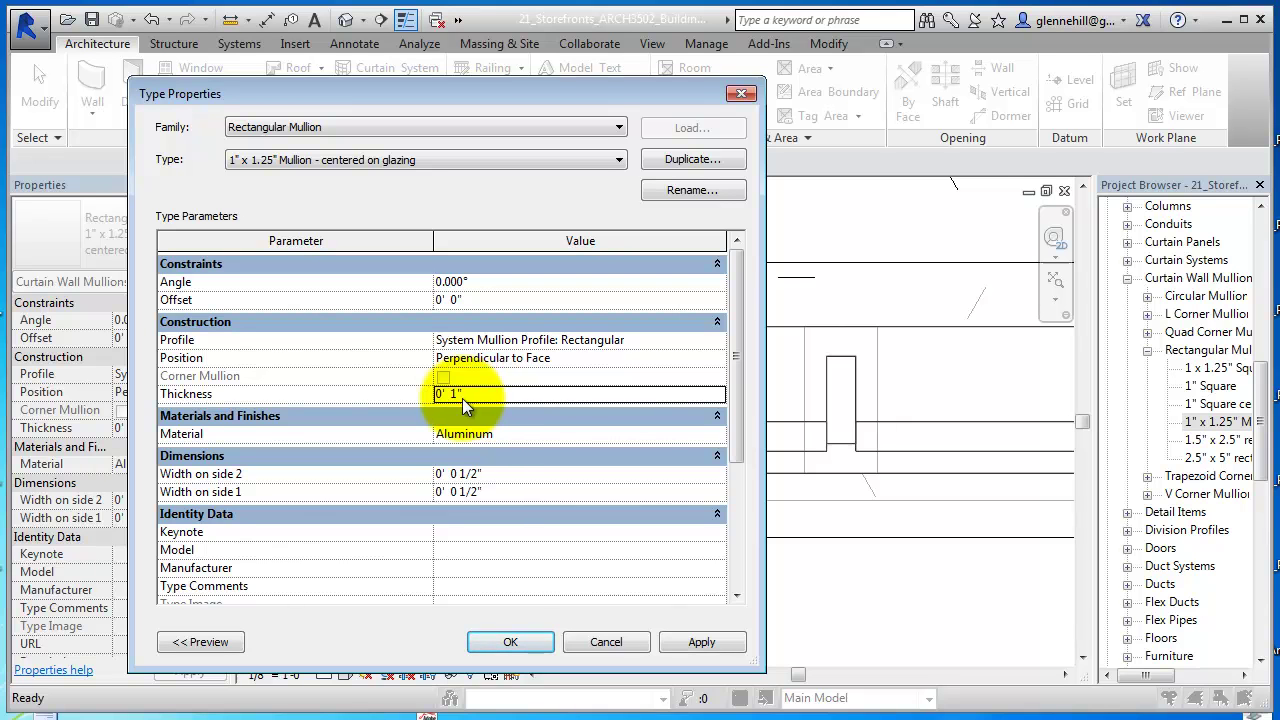
Apply the 1" thickness to the 1" x 1.25" Mullion - centered on glazing type
click(484, 476)
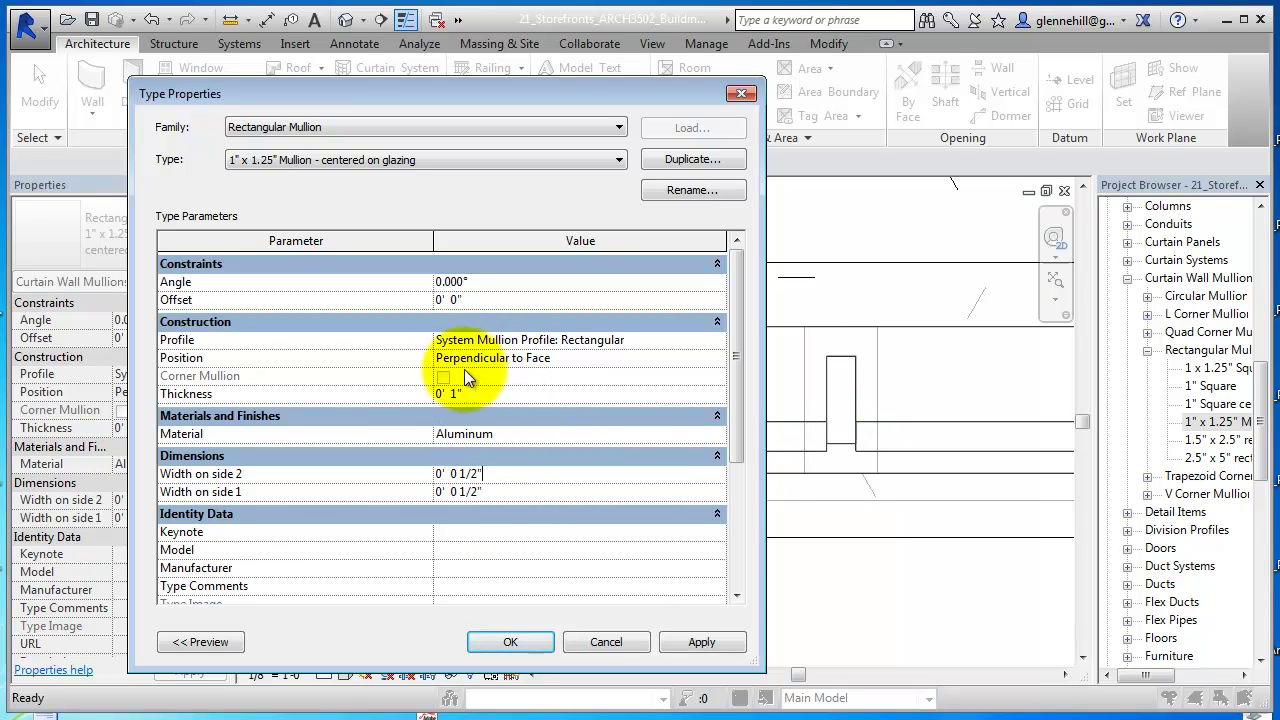
click(479, 300)
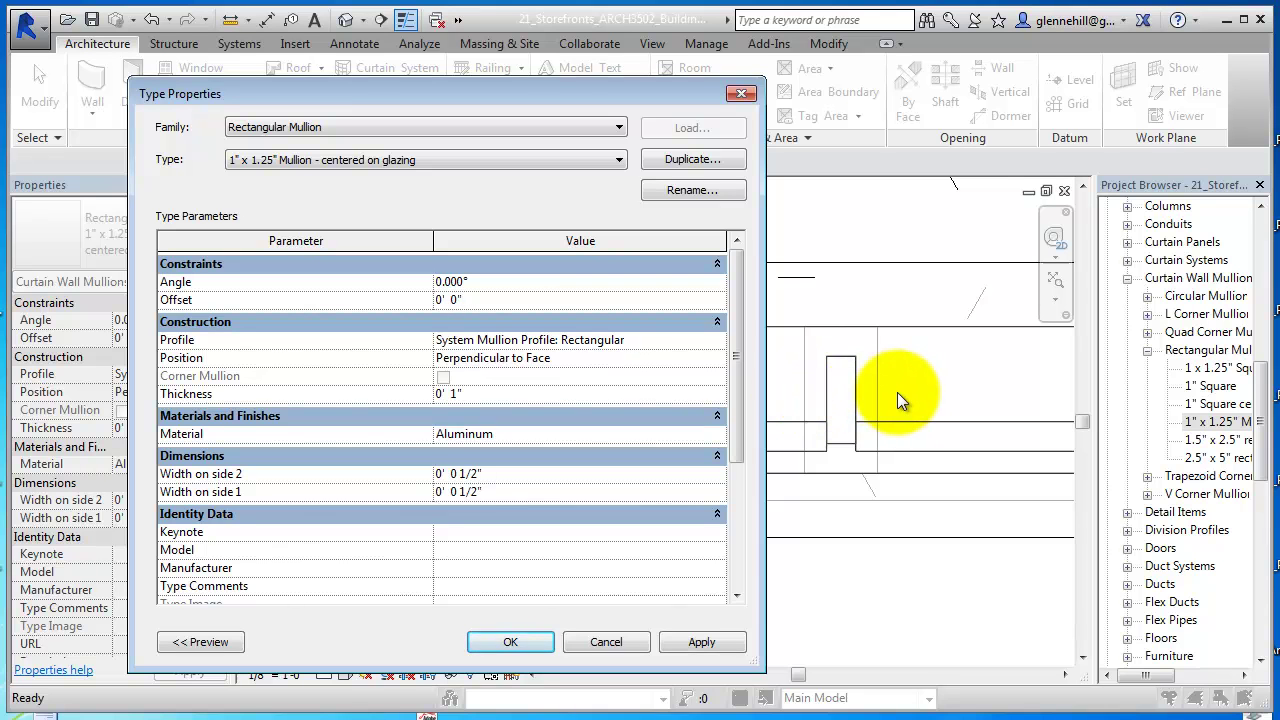
click(500, 300)
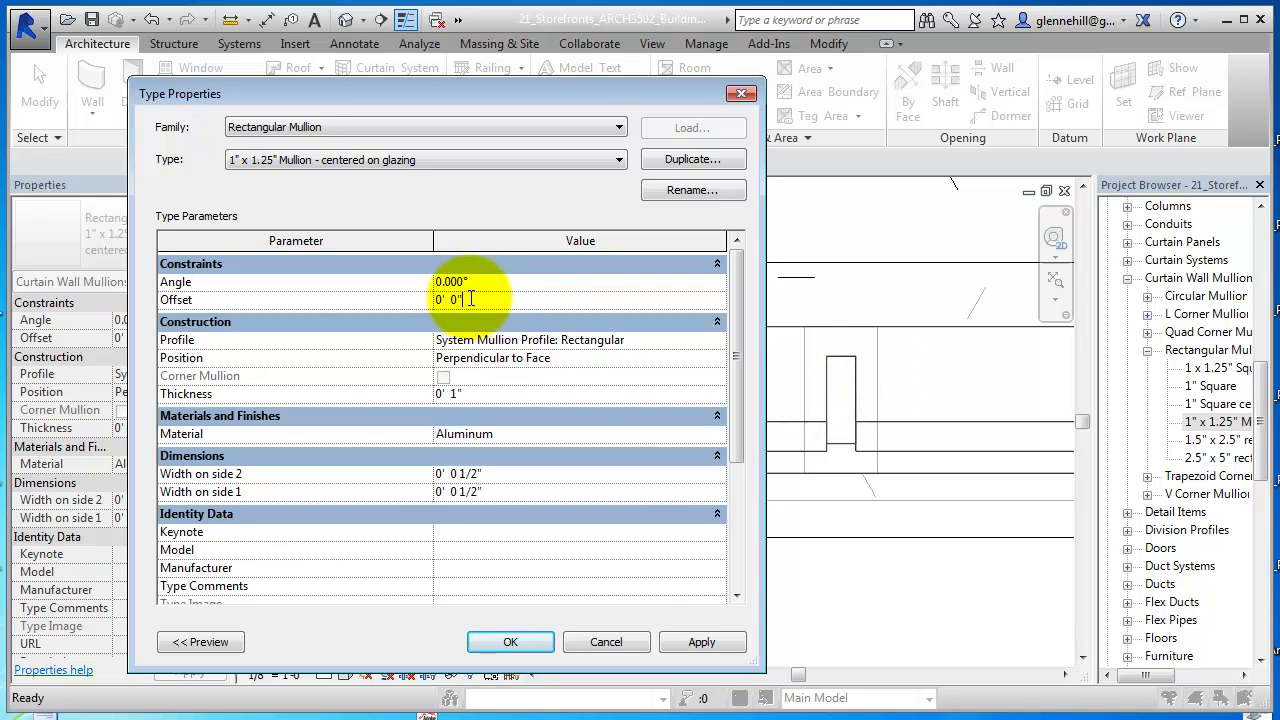
click(462, 396)
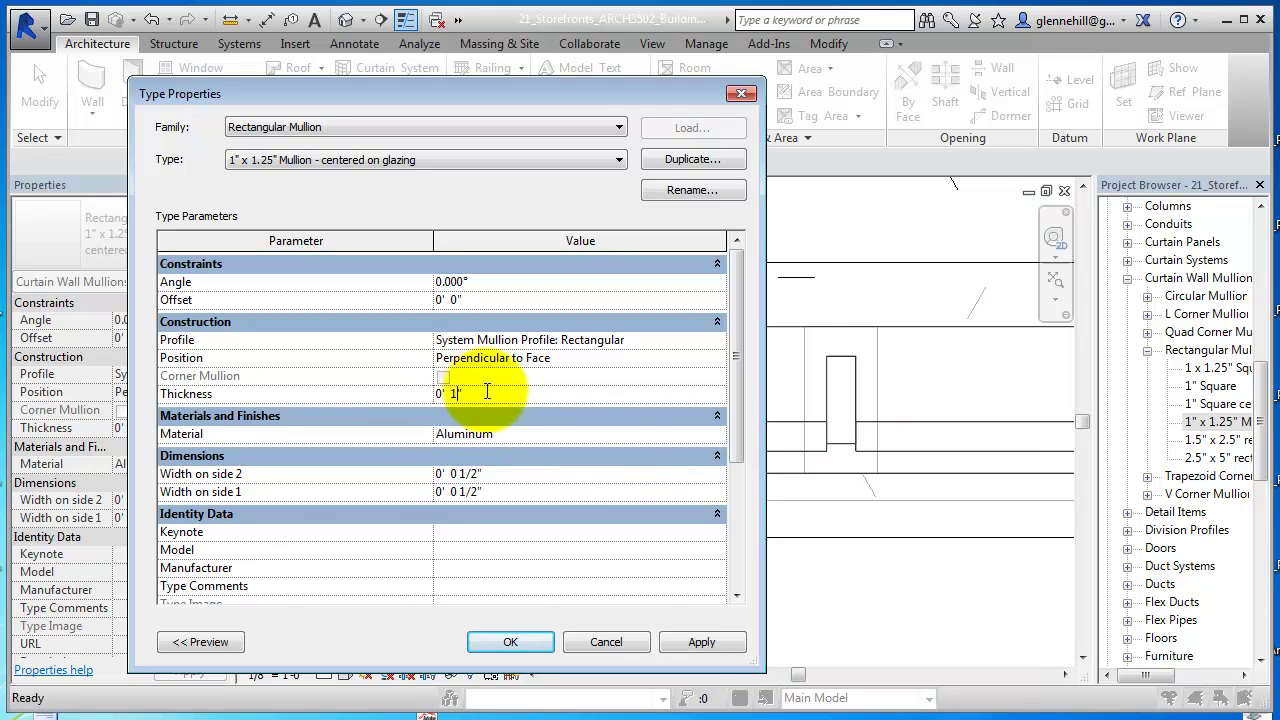
click(702, 641)
Set the offset of the 1" x 1.25" Mullion - centered on glazing type to 1" and apply it
click(473, 297)
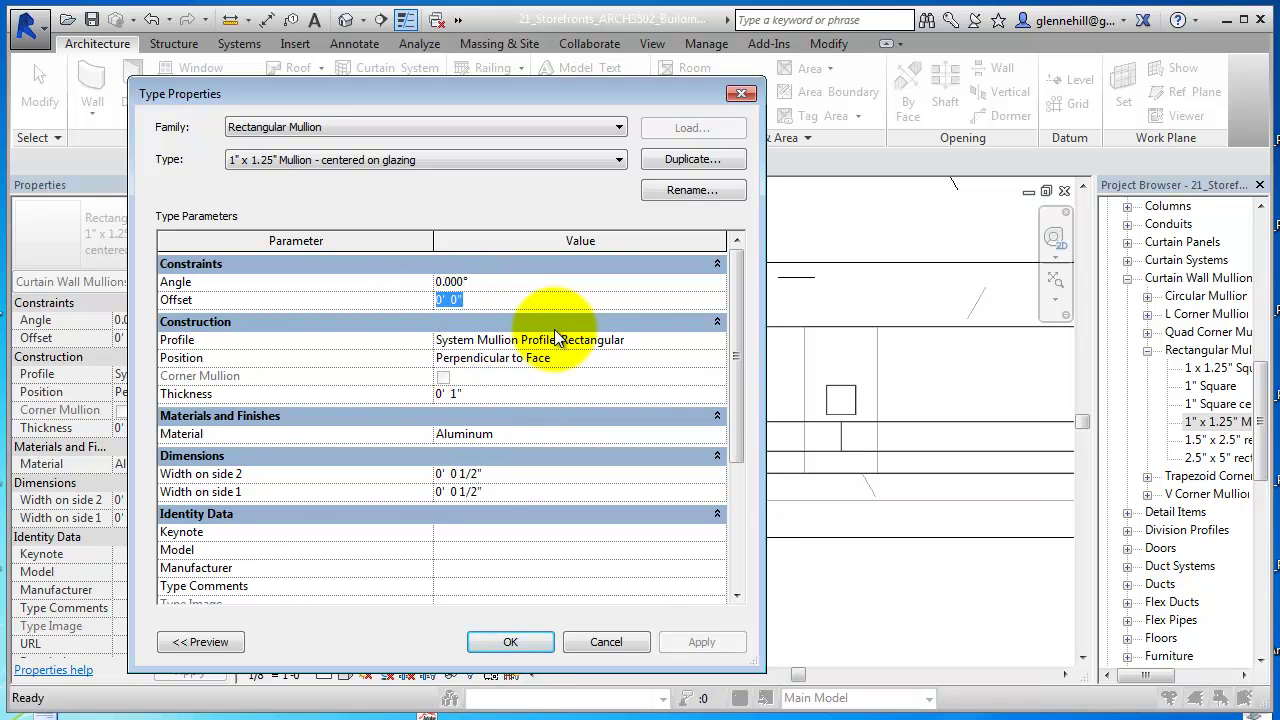
text(1")
key(Return)
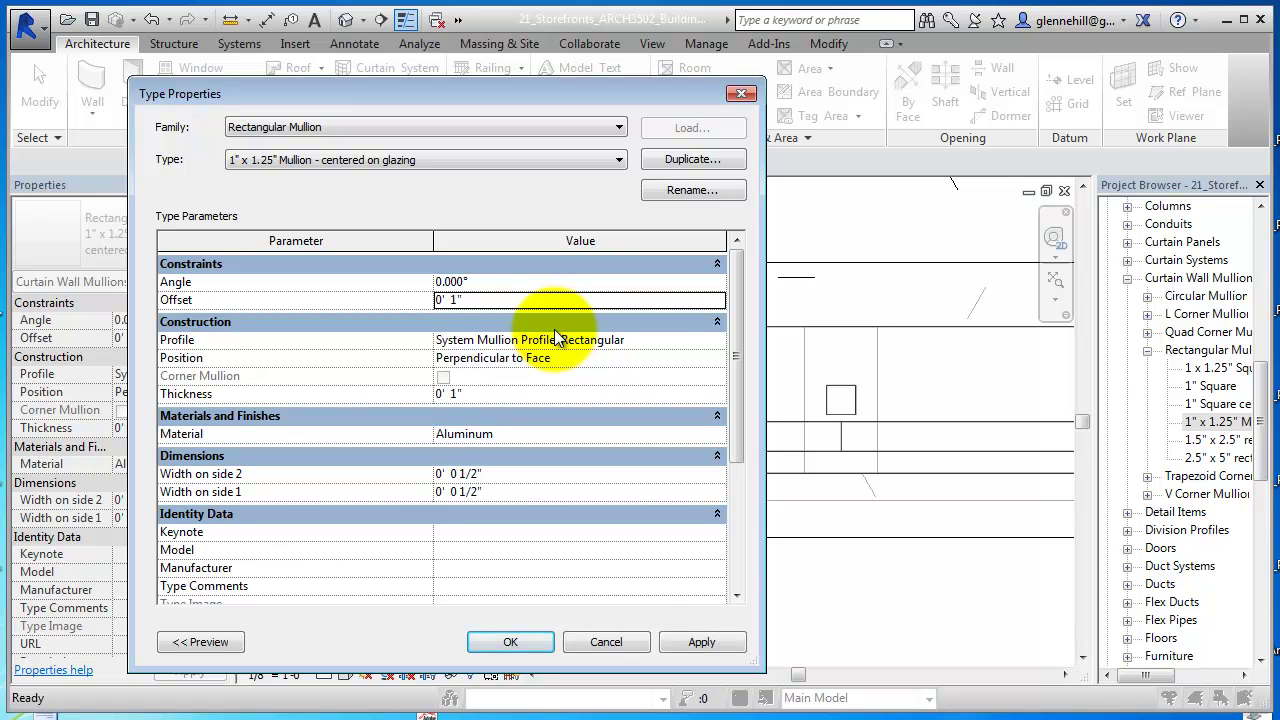
click(728, 649)
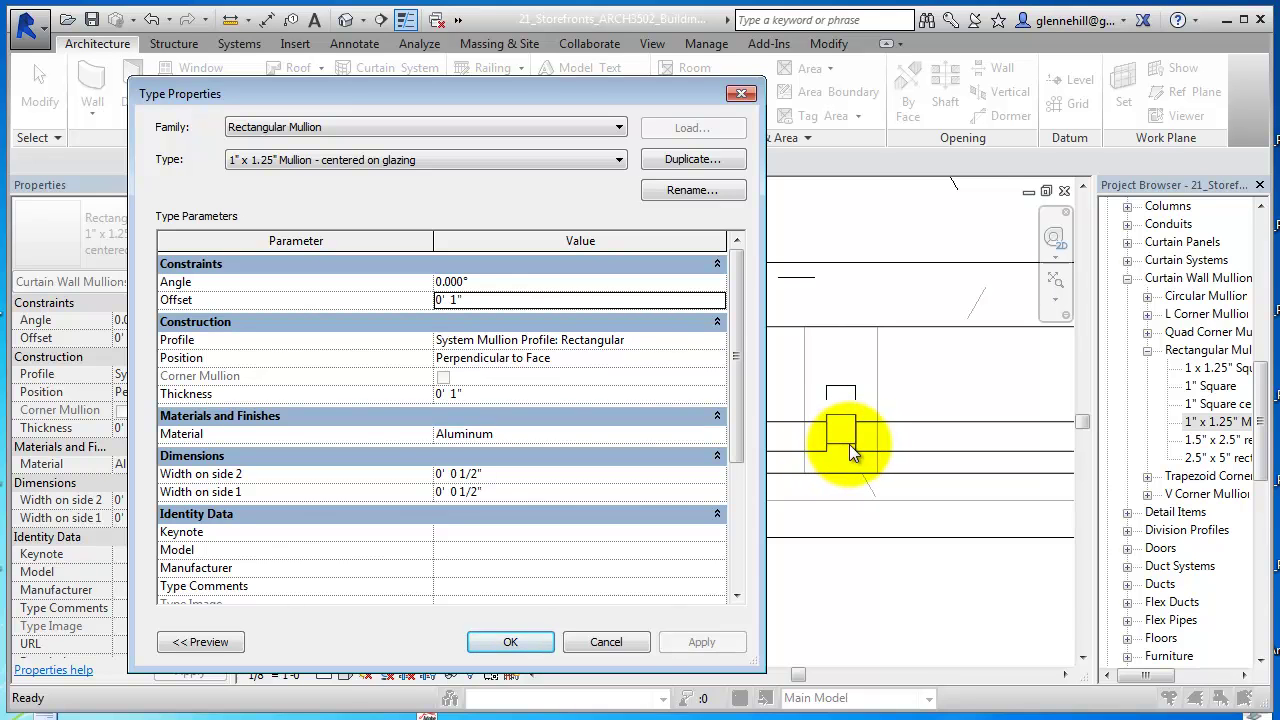
Set the offset of the 1" x 1.25" Mullion - centered on glazing type to 1.25" and apply it
click(471, 299)
click(530, 306)
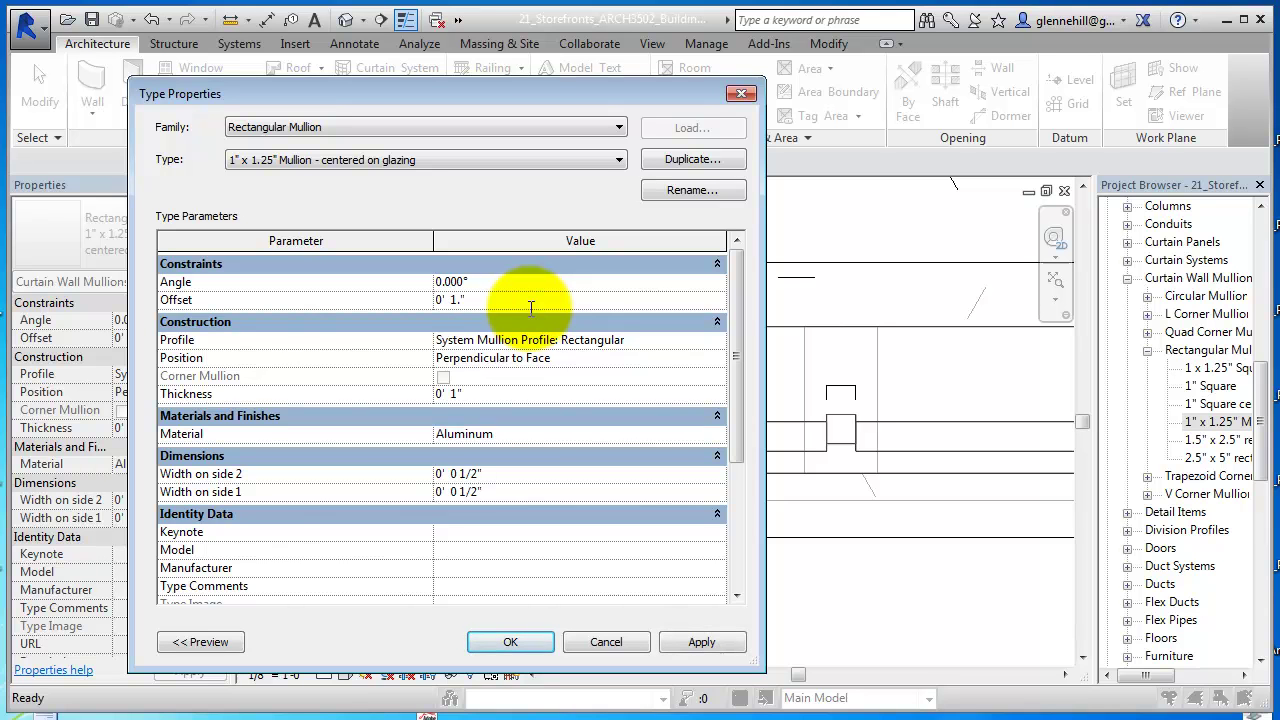
key(Return)
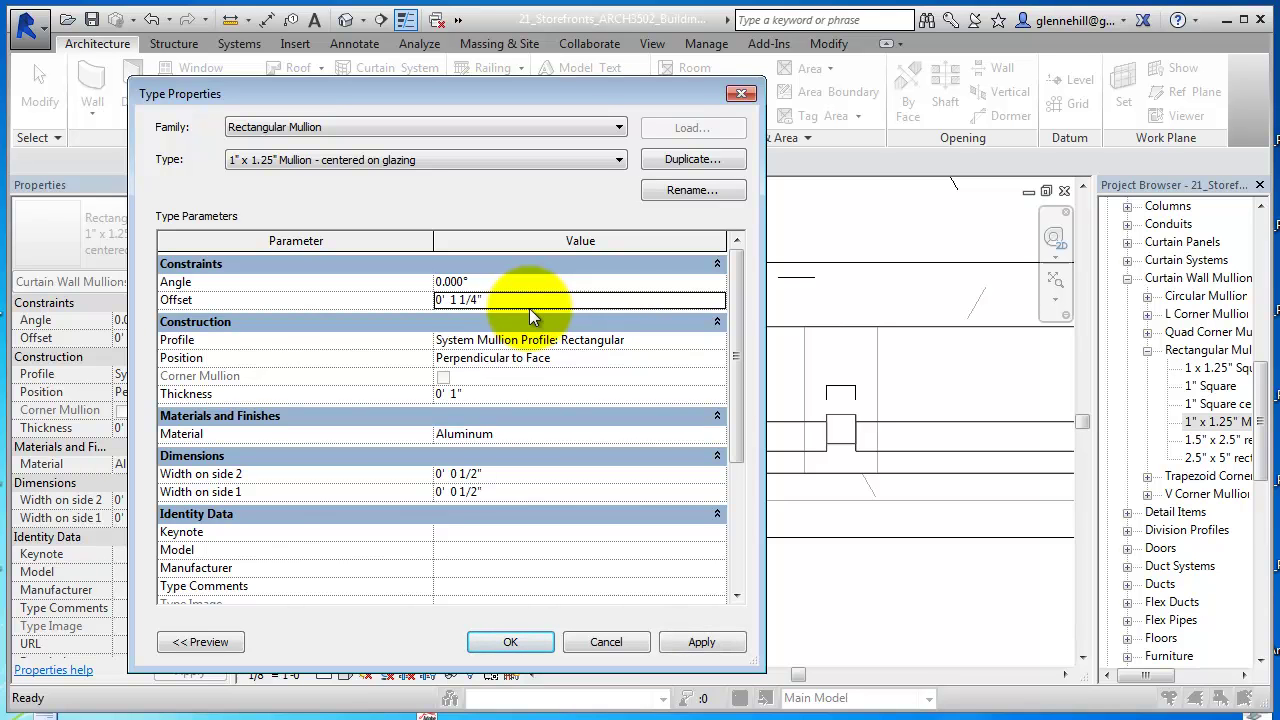
click(712, 647)
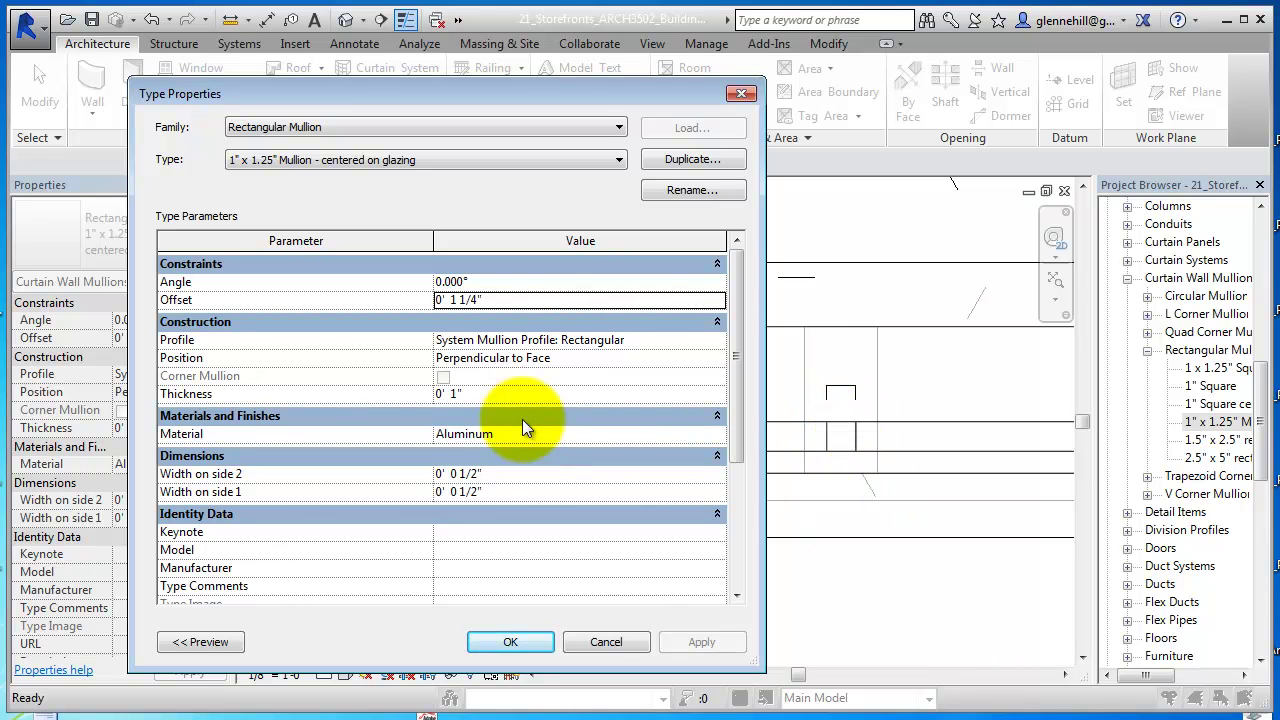
Set the thickness of the 1" x 1.25" Mullion - centered on glazing type to 1.25" and accept the type changes
click(458, 394)
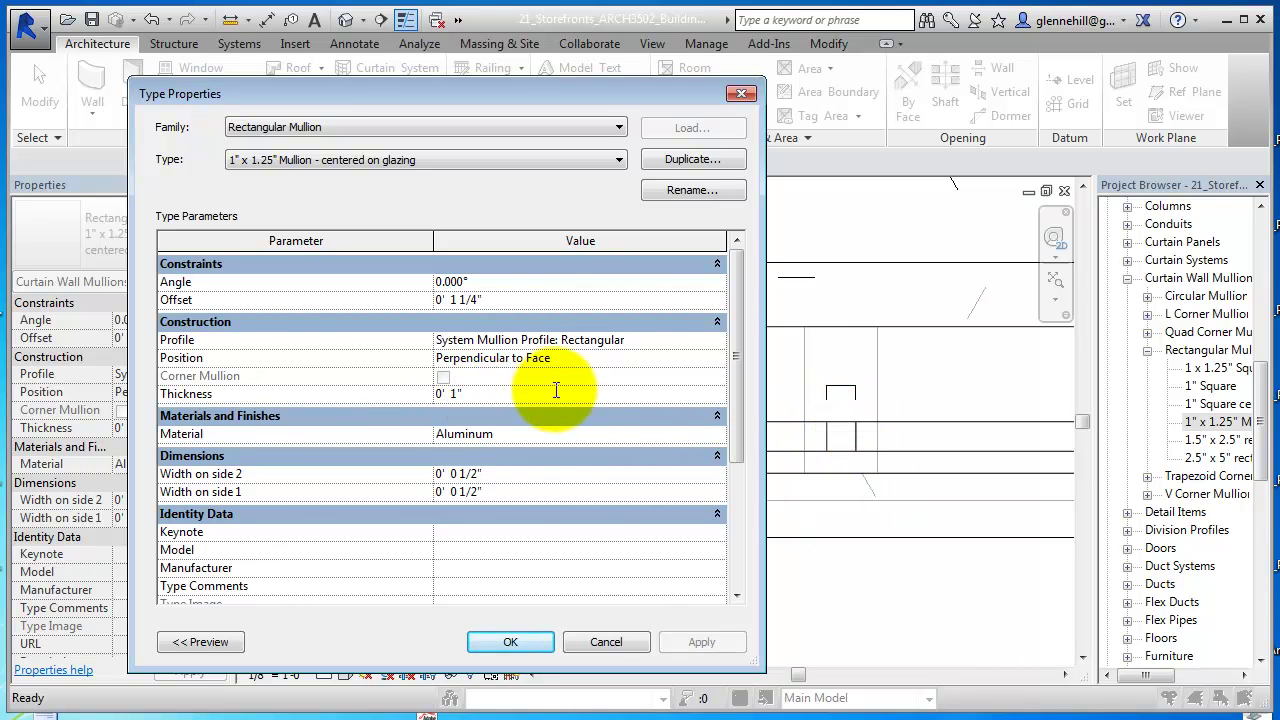
text(1/4)
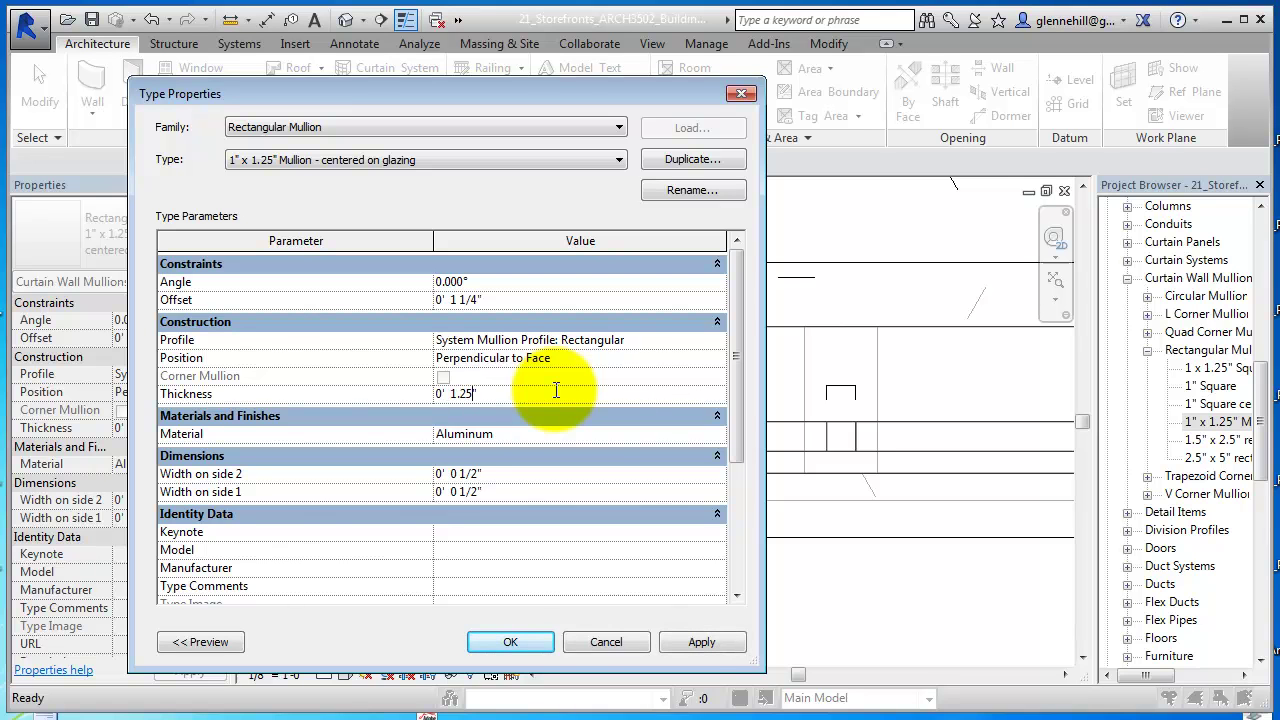
click(693, 640)
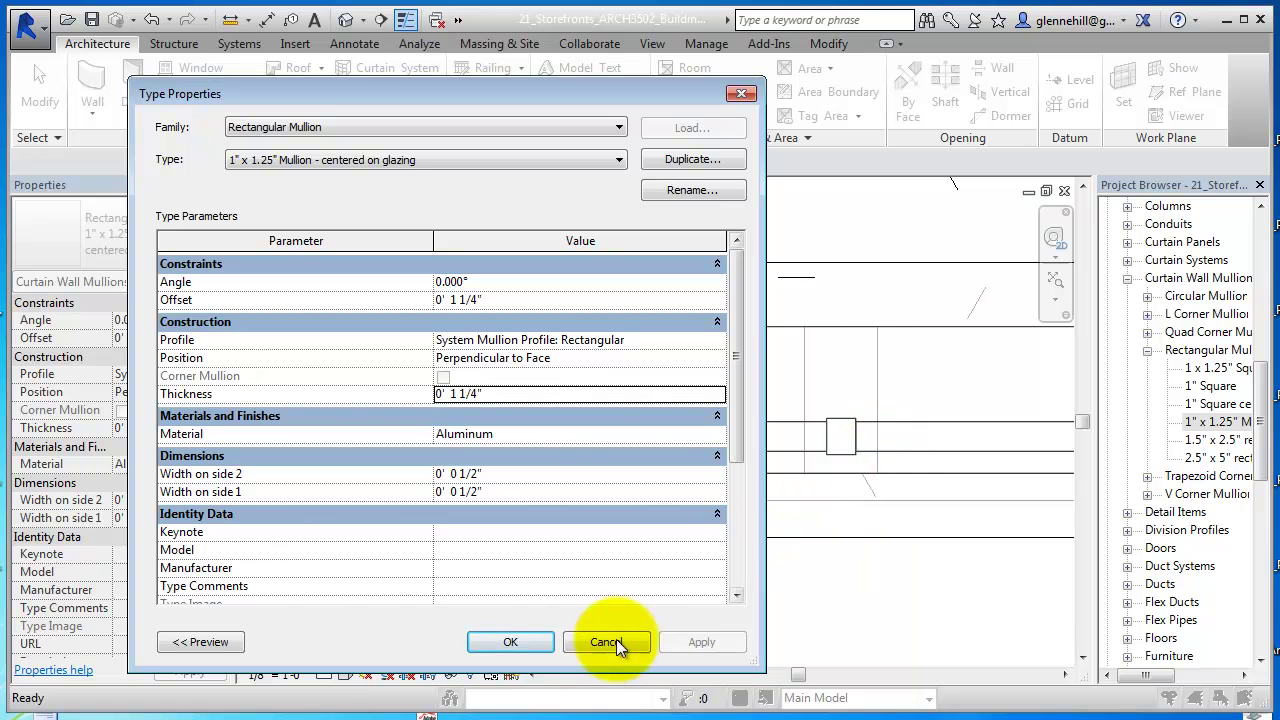
click(511, 643)
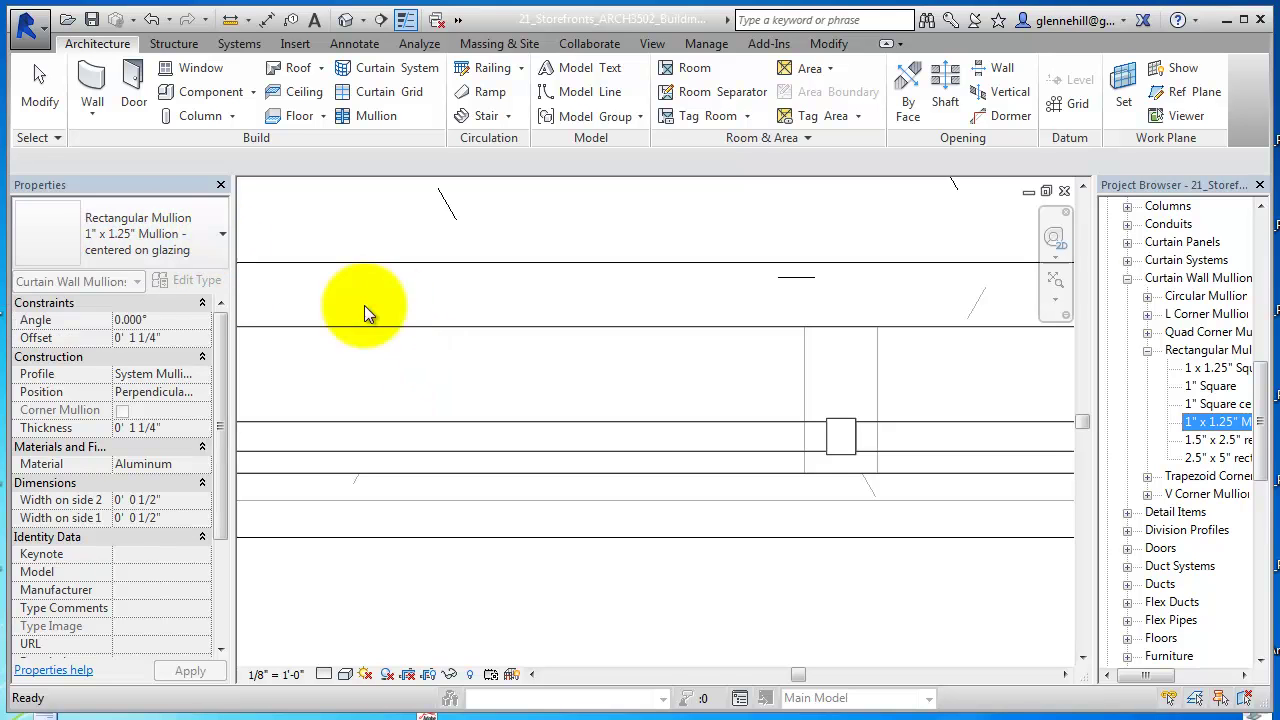
key(Escape)
key(Escape)
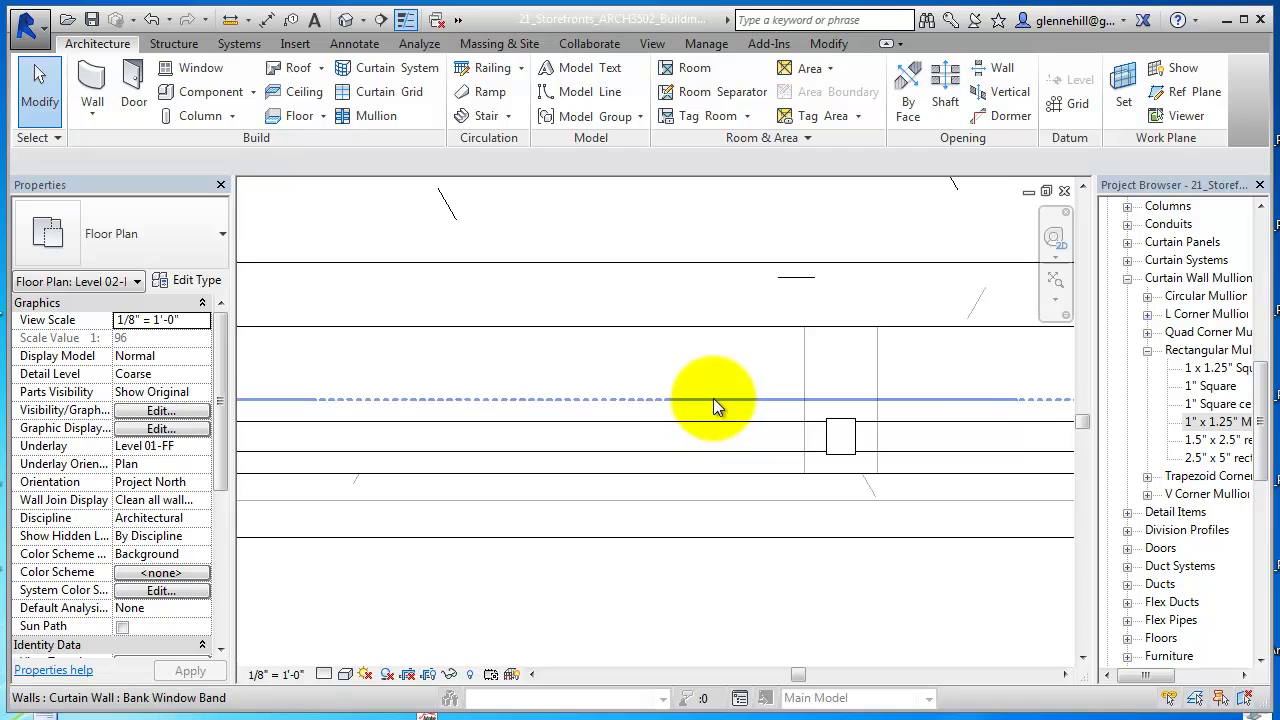
Open the default {3D} view of the building
click(713, 399)
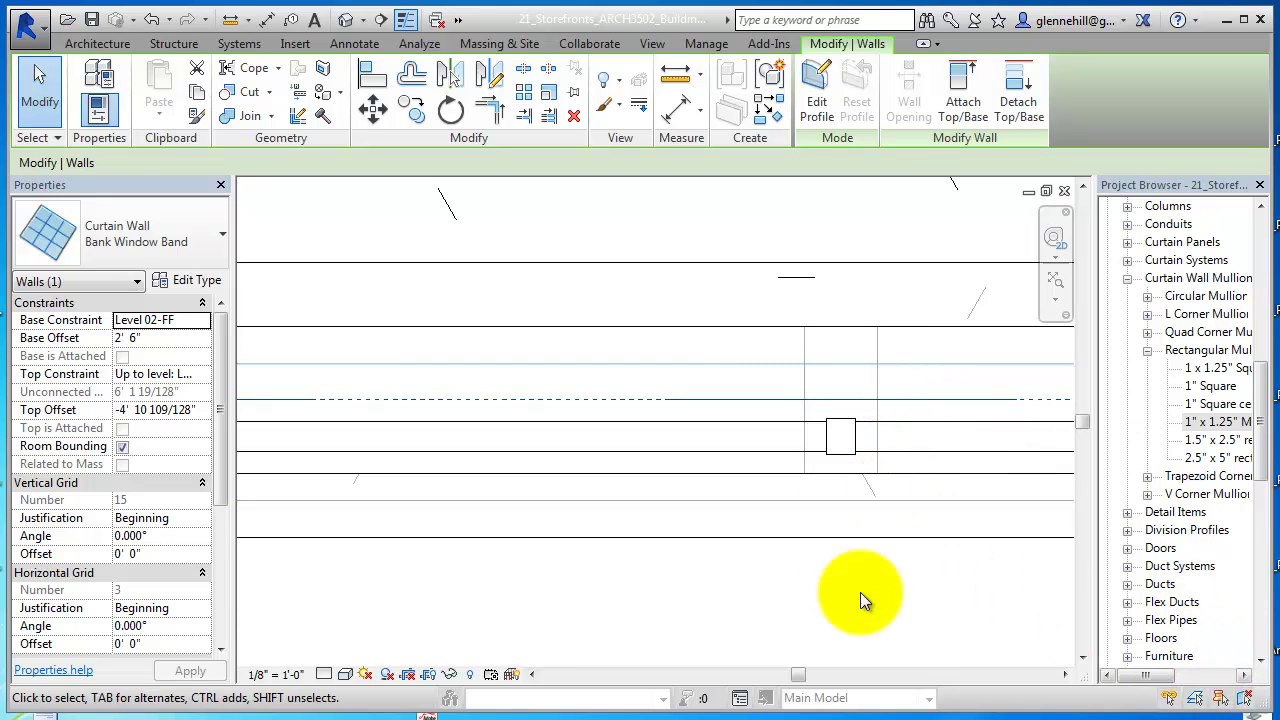
click(1166, 280)
scroll(1166, 280, up, 6)
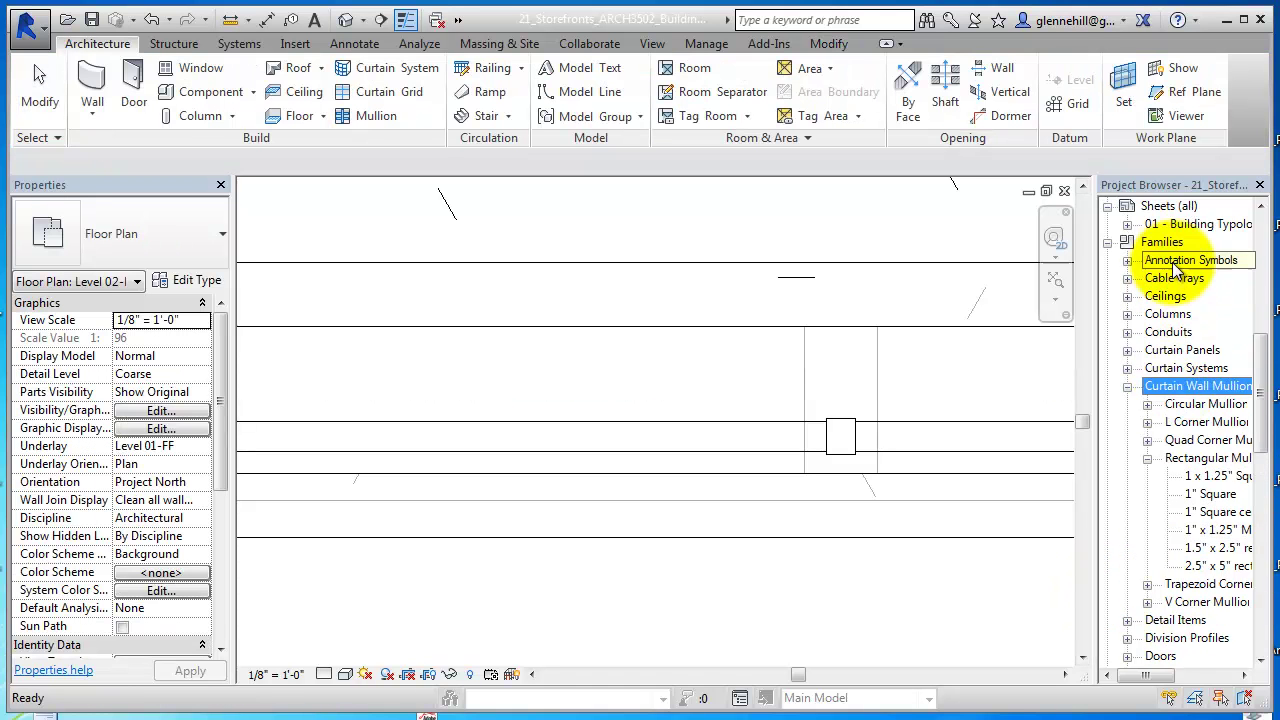
scroll(1176, 262, up, 2)
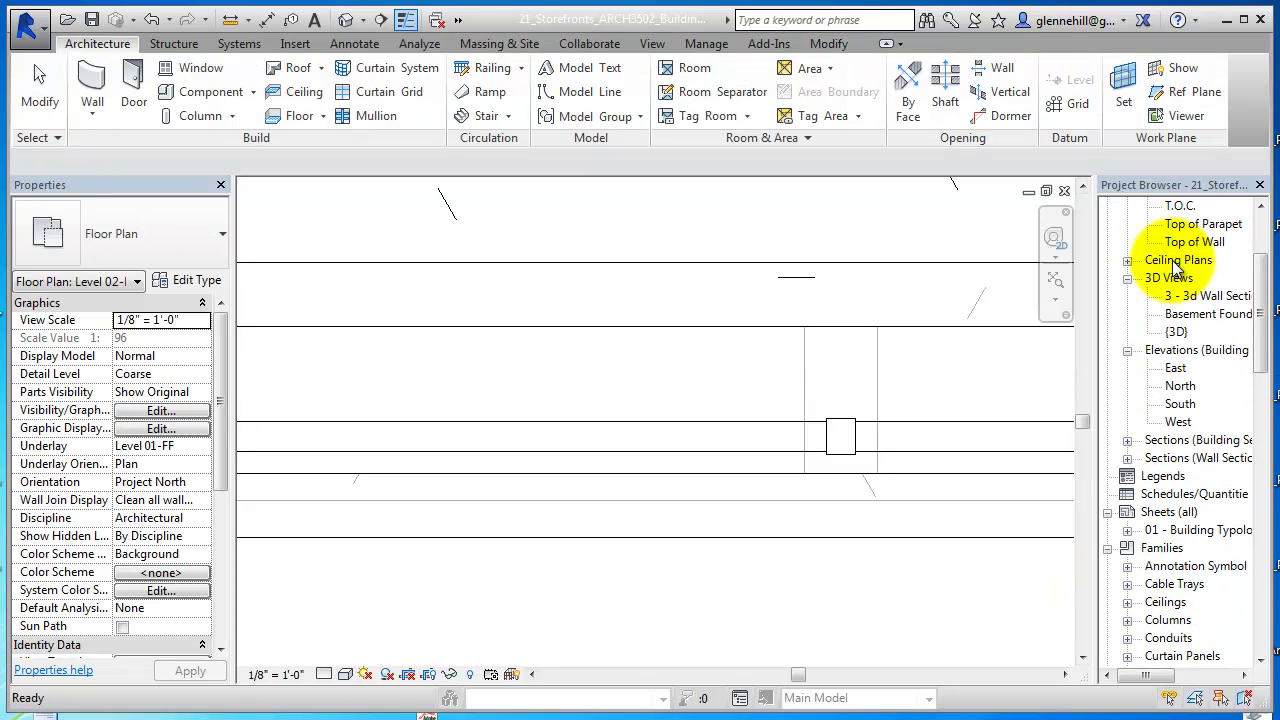
double_click(1177, 333)
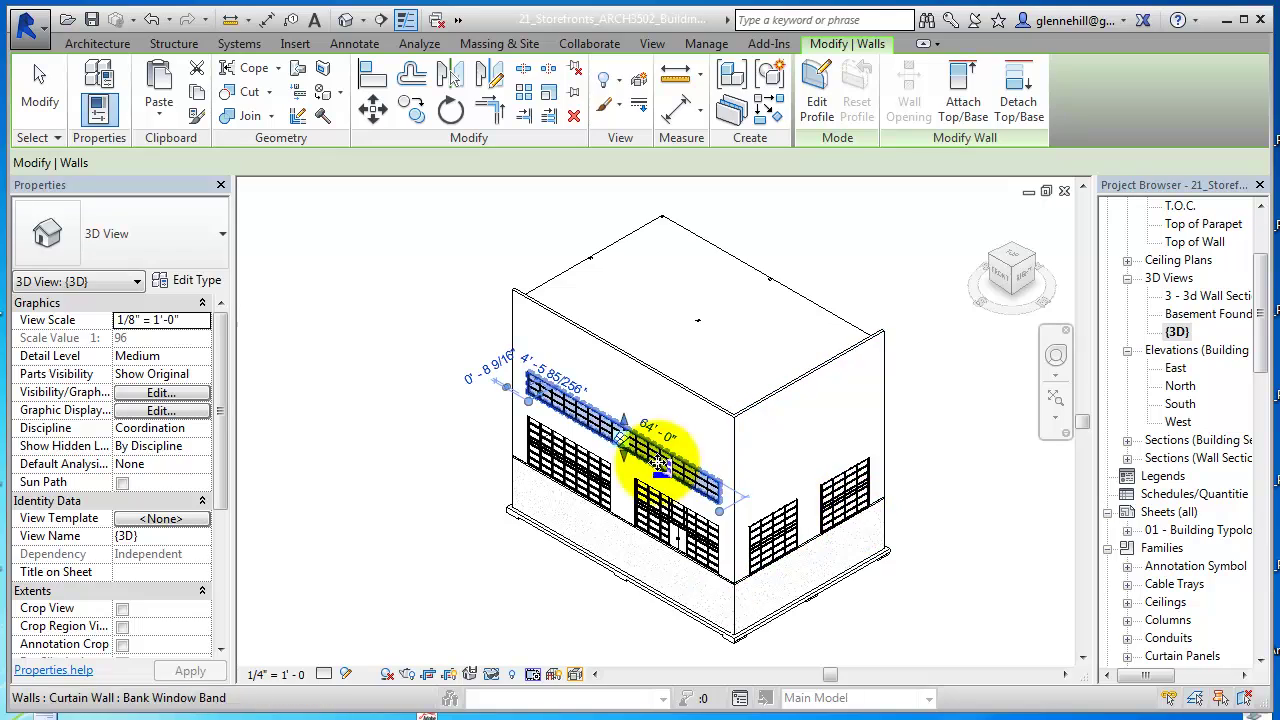
Select the Bank Window Band curtain wall and examine how its vertical and horizontal interior mullions meet
click(600, 455)
click(625, 438)
scroll(620, 465, up, 6)
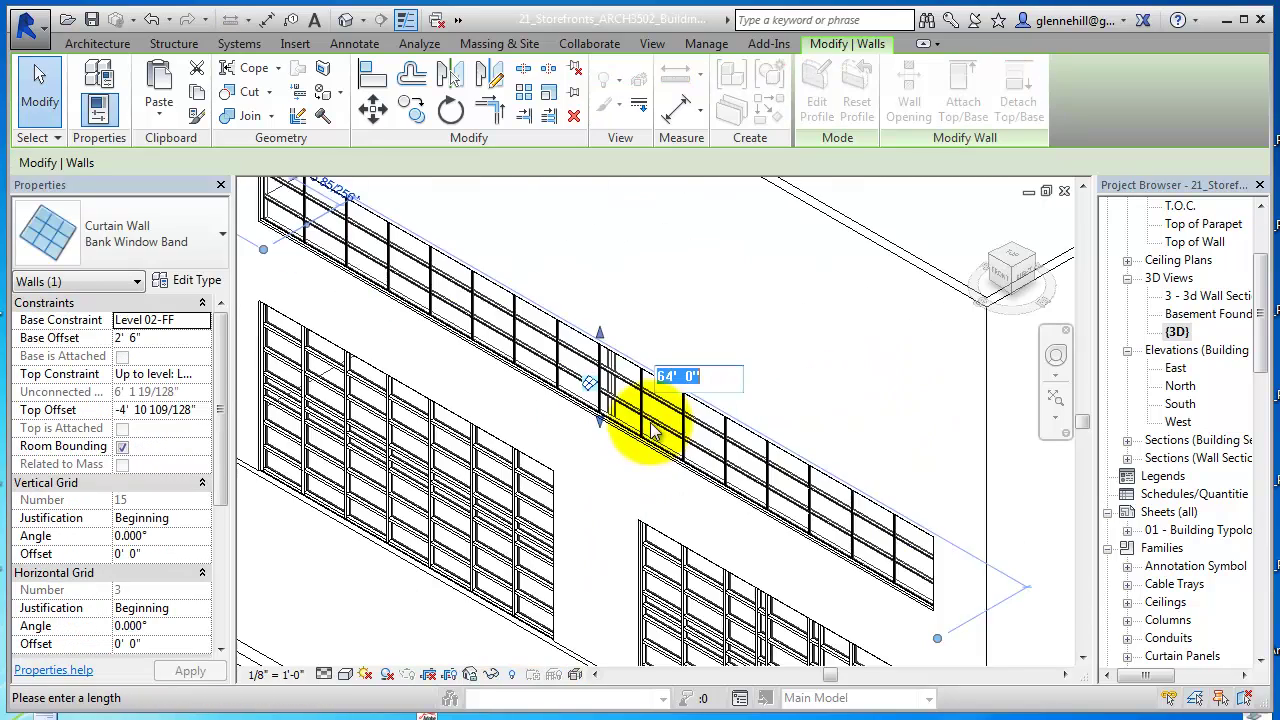
scroll(650, 428, up, 3)
middle_drag(645, 471, 758, 513)
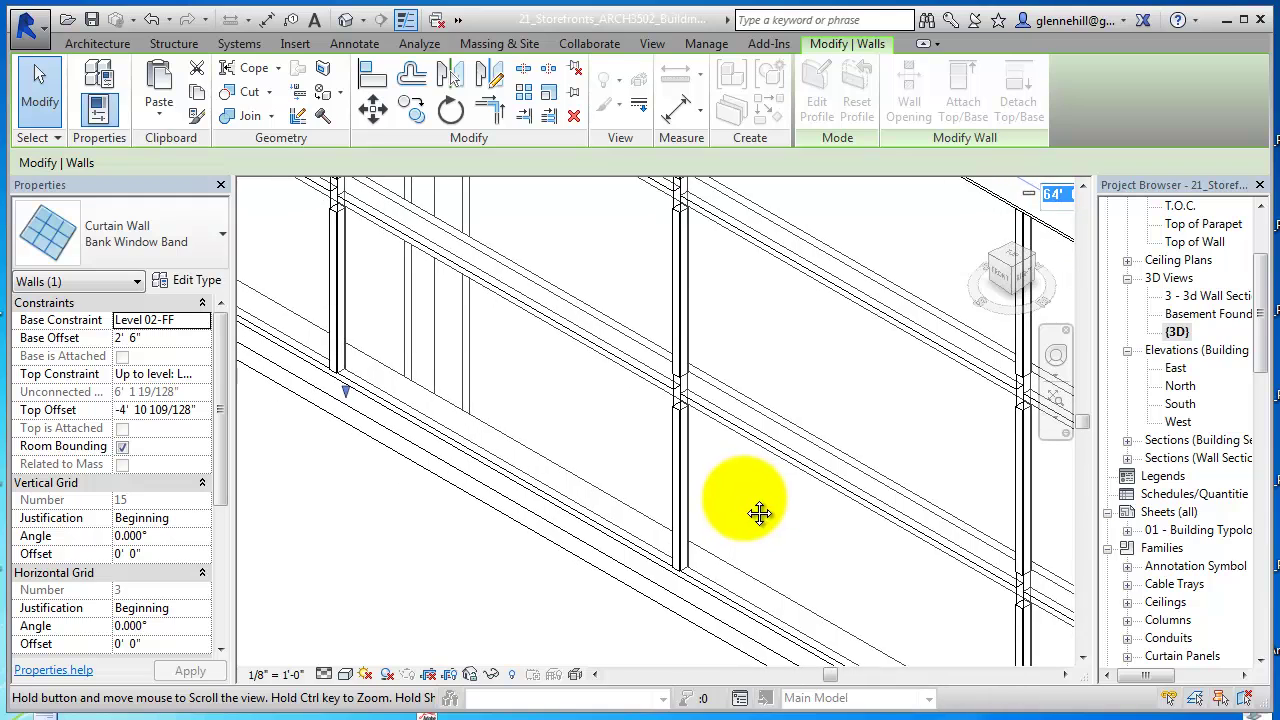
click(792, 385)
scroll(523, 291, down, 2)
scroll(463, 331, up, 2)
middle_drag(463, 331, 717, 526)
scroll(717, 526, down, 5)
scroll(634, 457, up, 2)
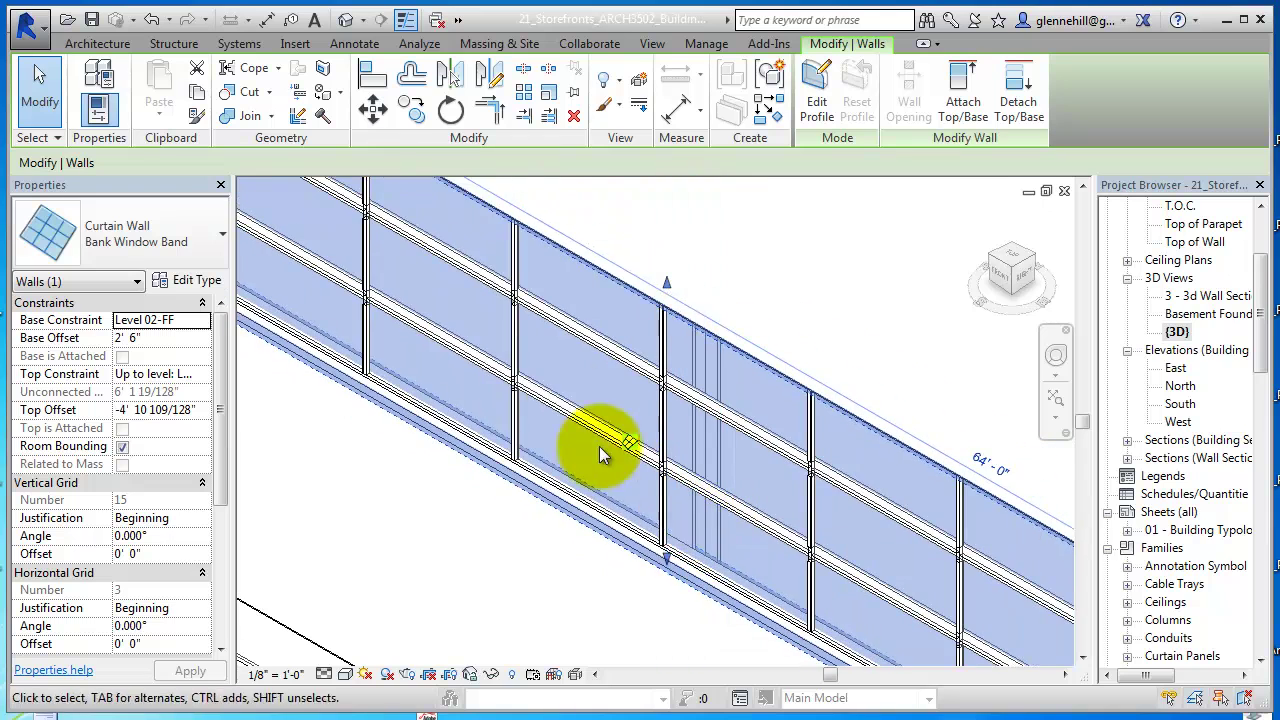
scroll(575, 465, down, 2)
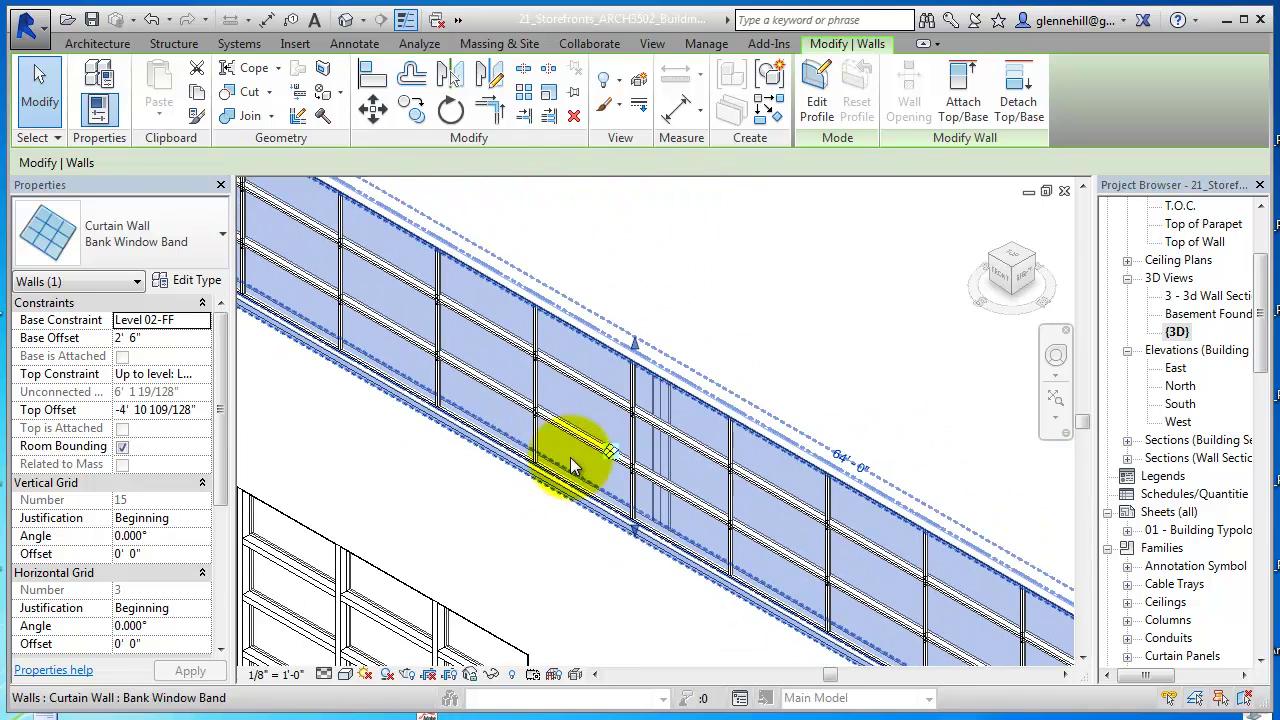
Set the Bank Window Band's horizontal interior mullions to Rectangular Mullion : 1" x 1.25" Mullion - centered on glazing and accept the type changes
click(199, 283)
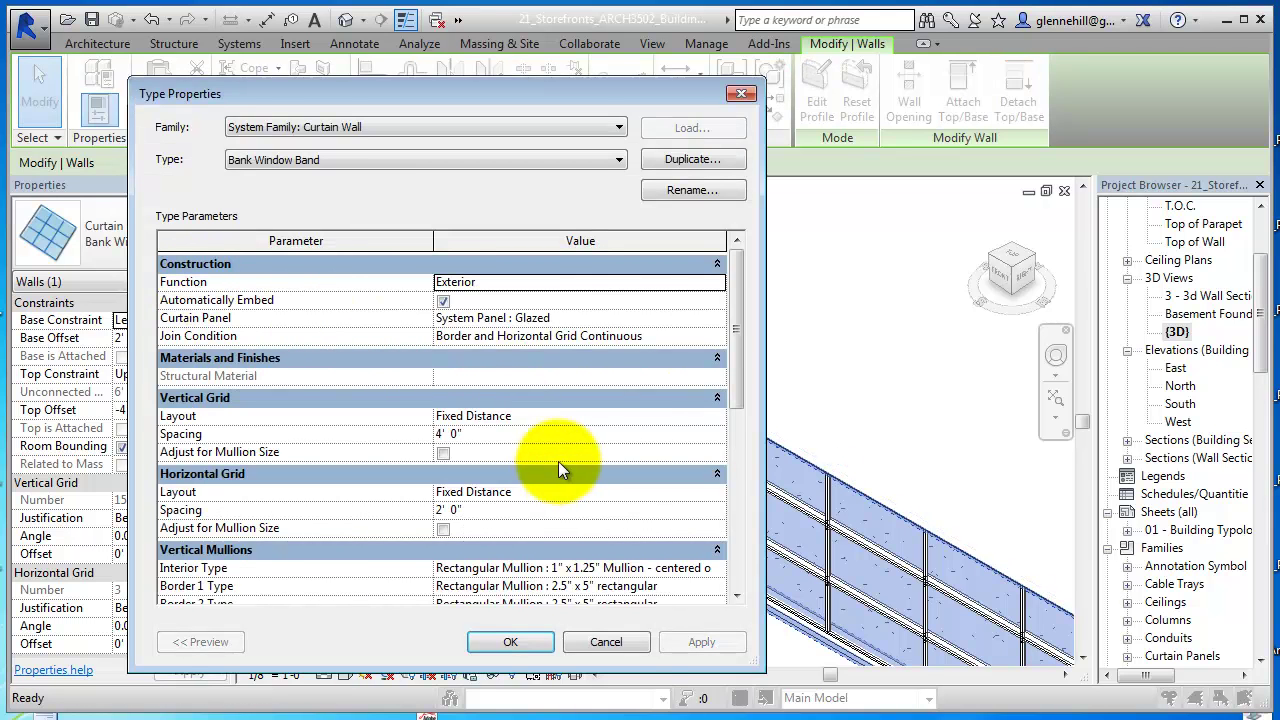
scroll(545, 548, down, 2)
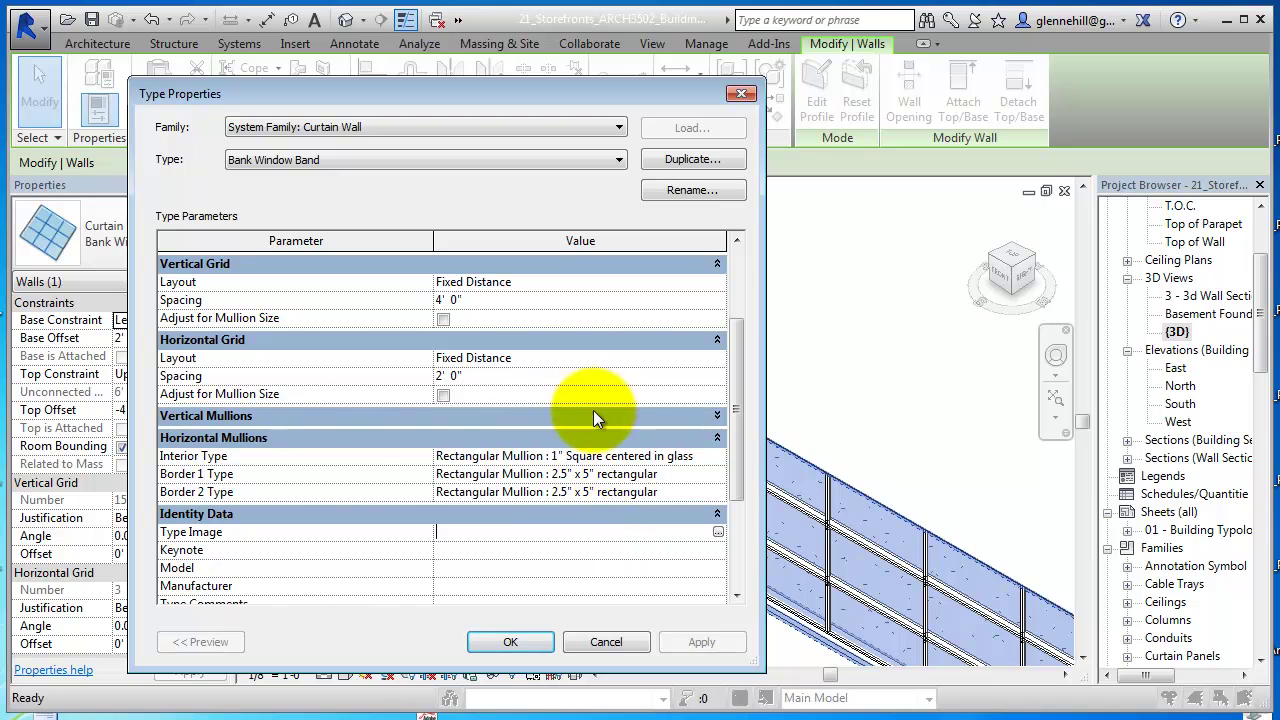
click(591, 379)
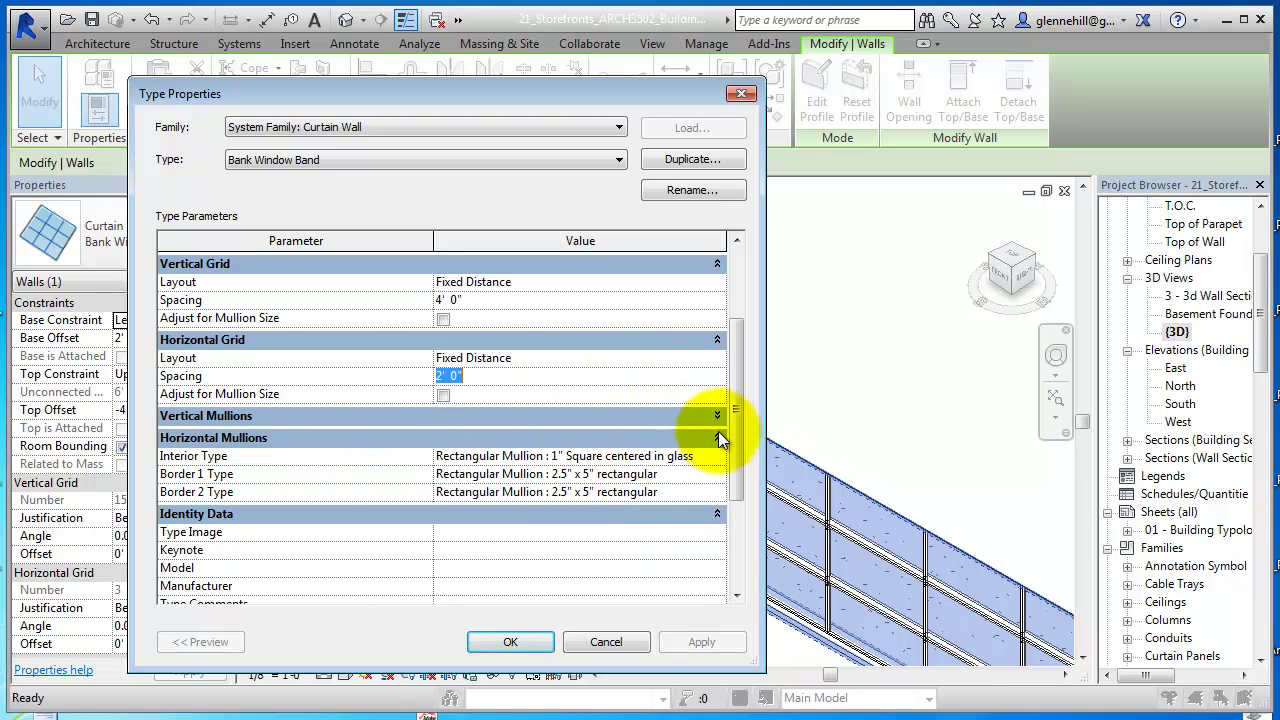
click(631, 458)
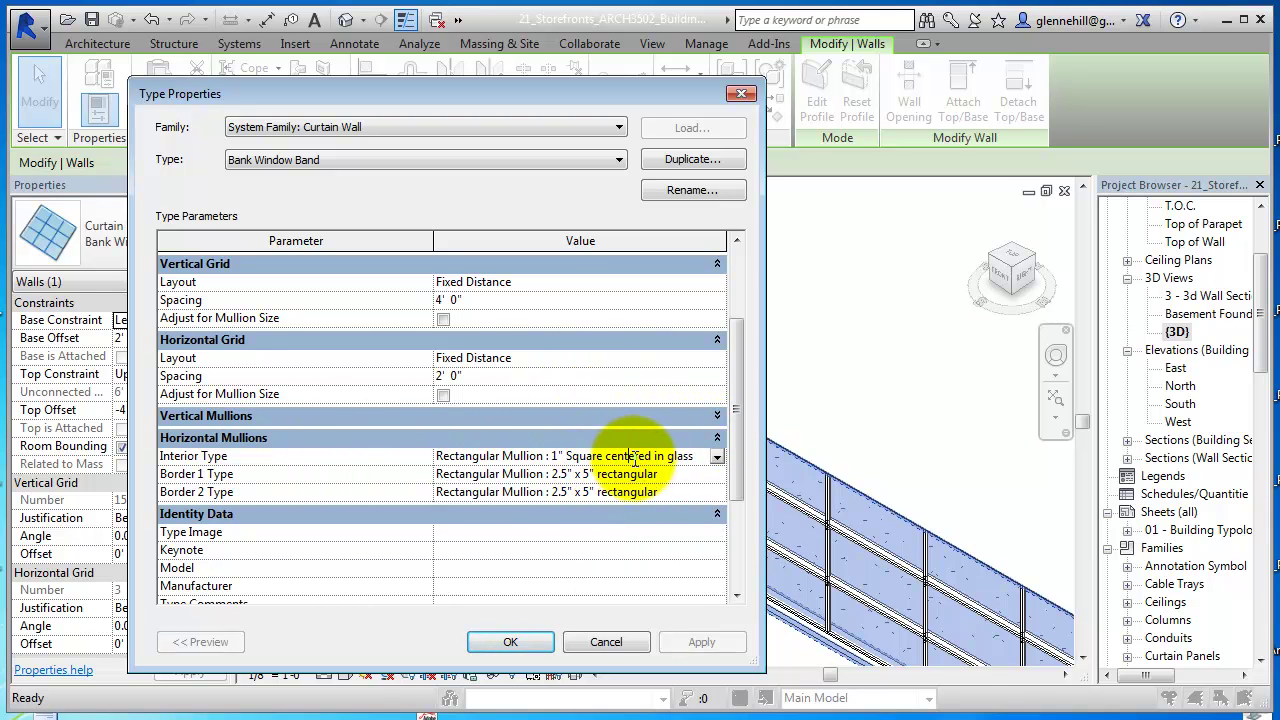
click(717, 456)
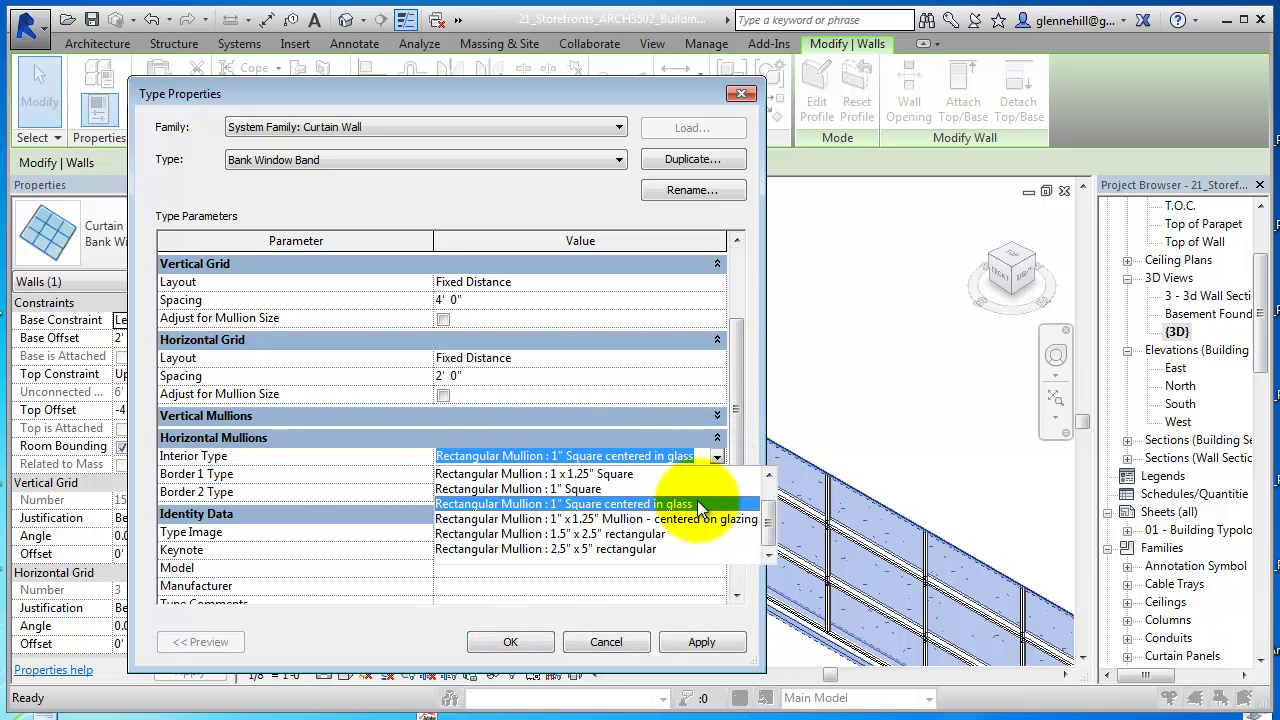
click(616, 522)
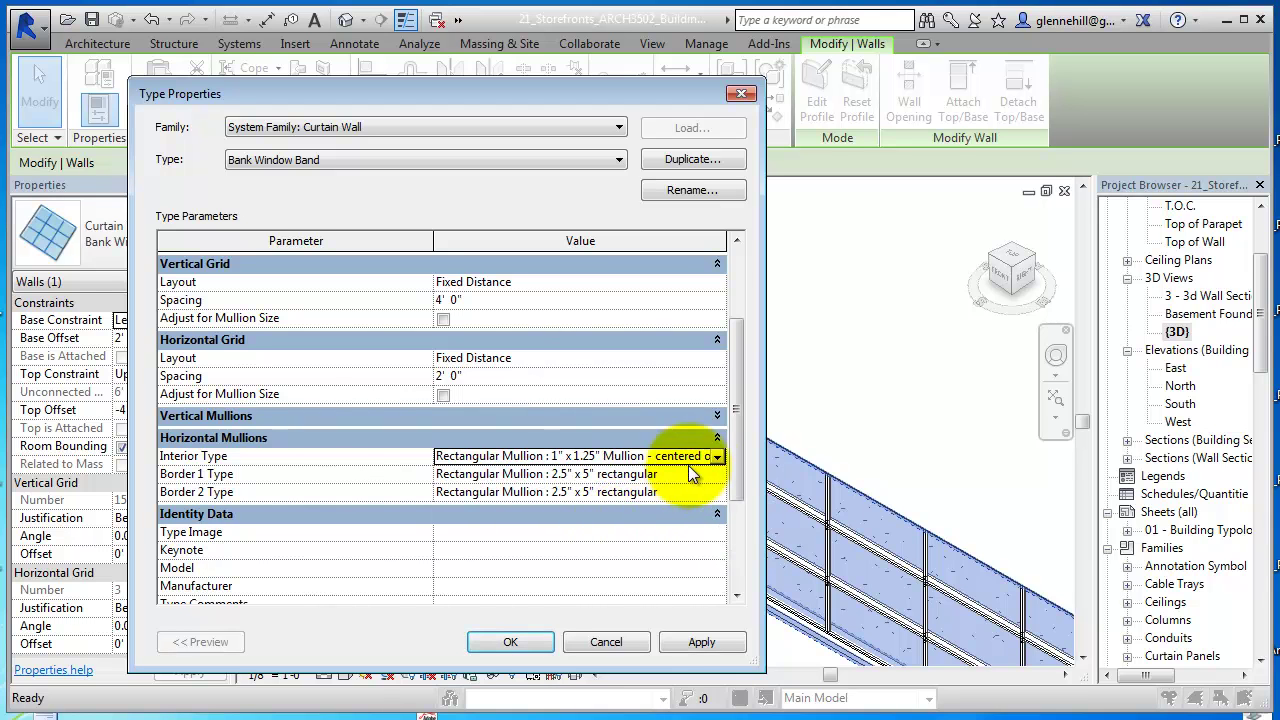
click(689, 641)
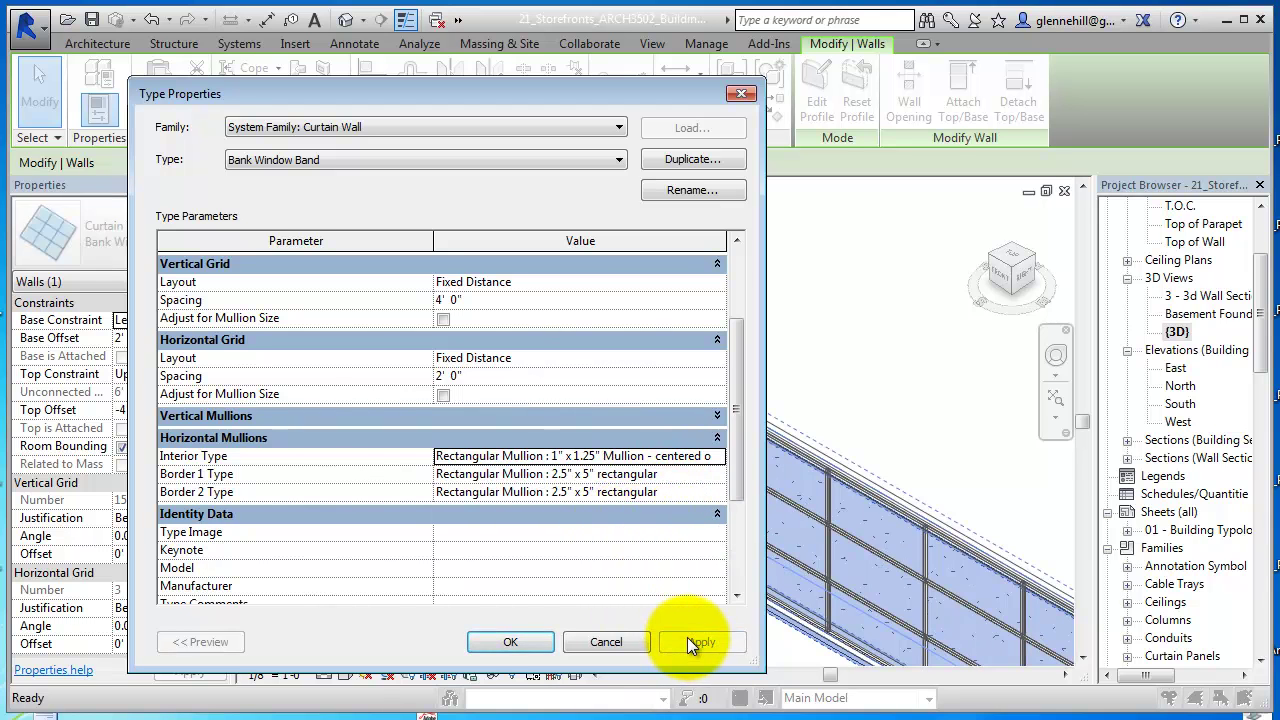
click(512, 645)
Examine the horizontal and vertical mullion intersections and the full length of the window band above the storefronts
scroll(835, 575, up, 6)
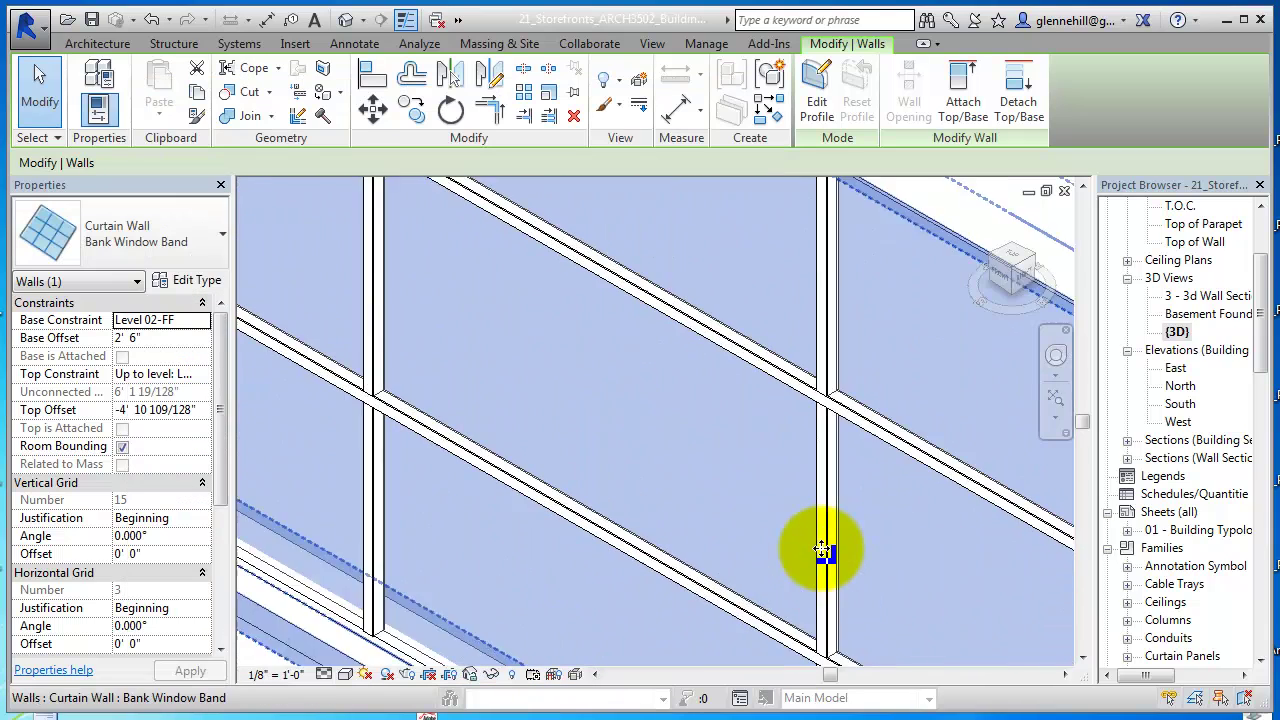
middle_drag(866, 534, 718, 431)
scroll(740, 580, down, 5)
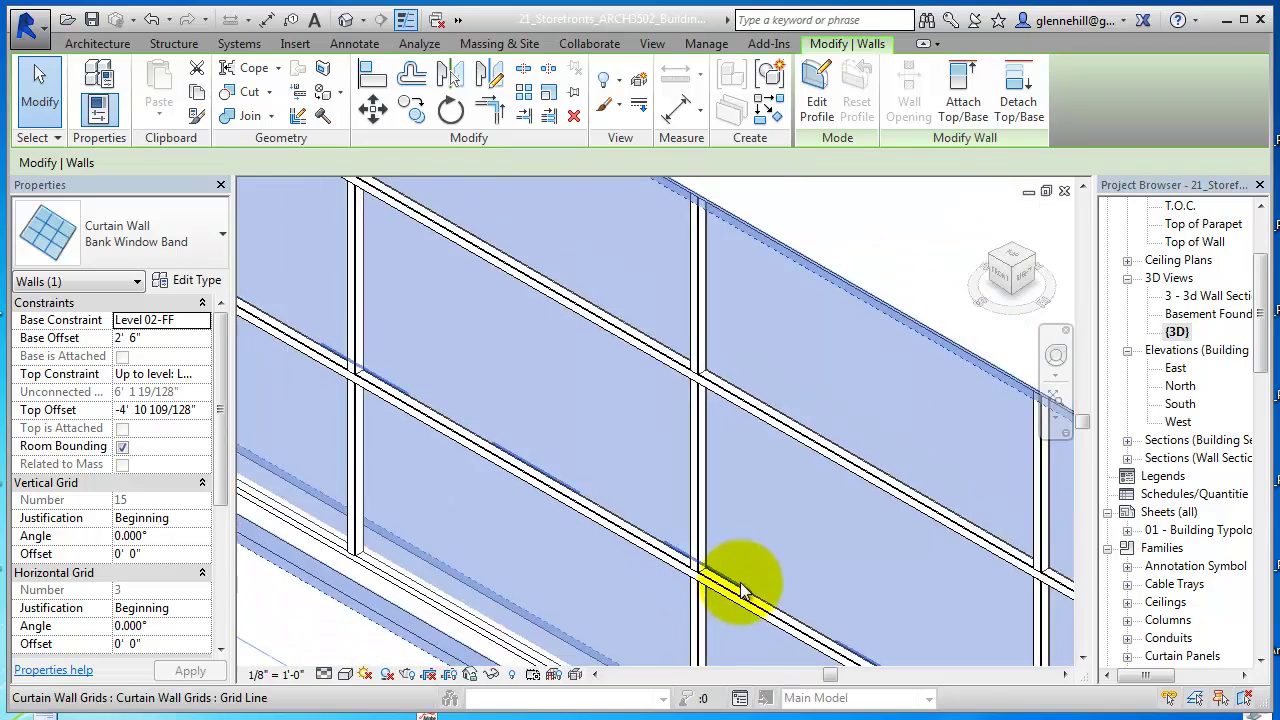
scroll(744, 580, down, 5)
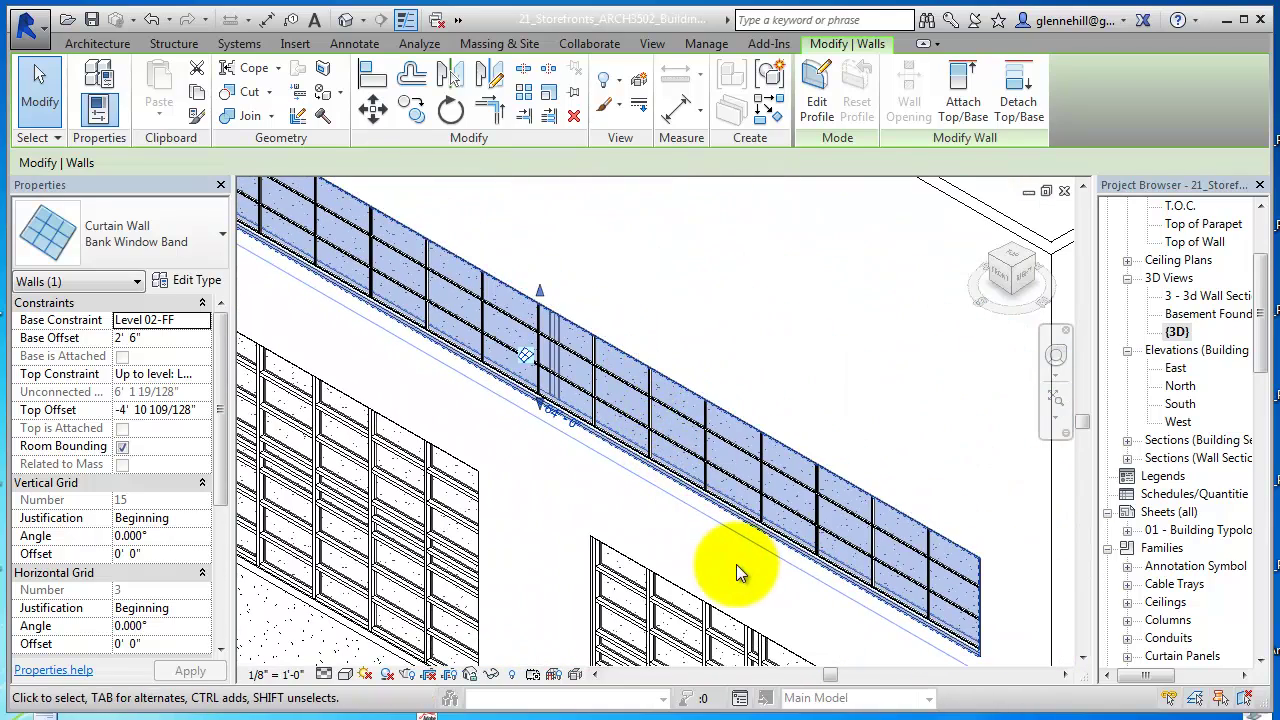
scroll(848, 566, down, 2)
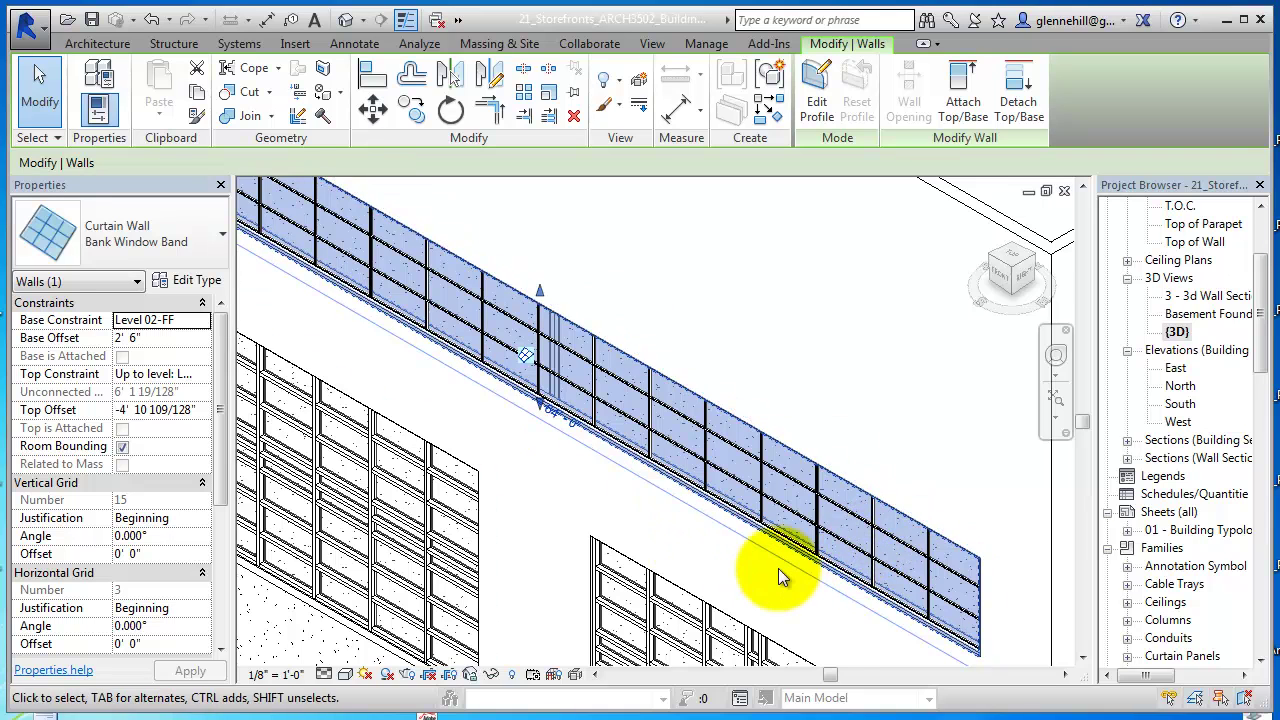
scroll(768, 556, down, 1)
scroll(768, 556, down, 1)
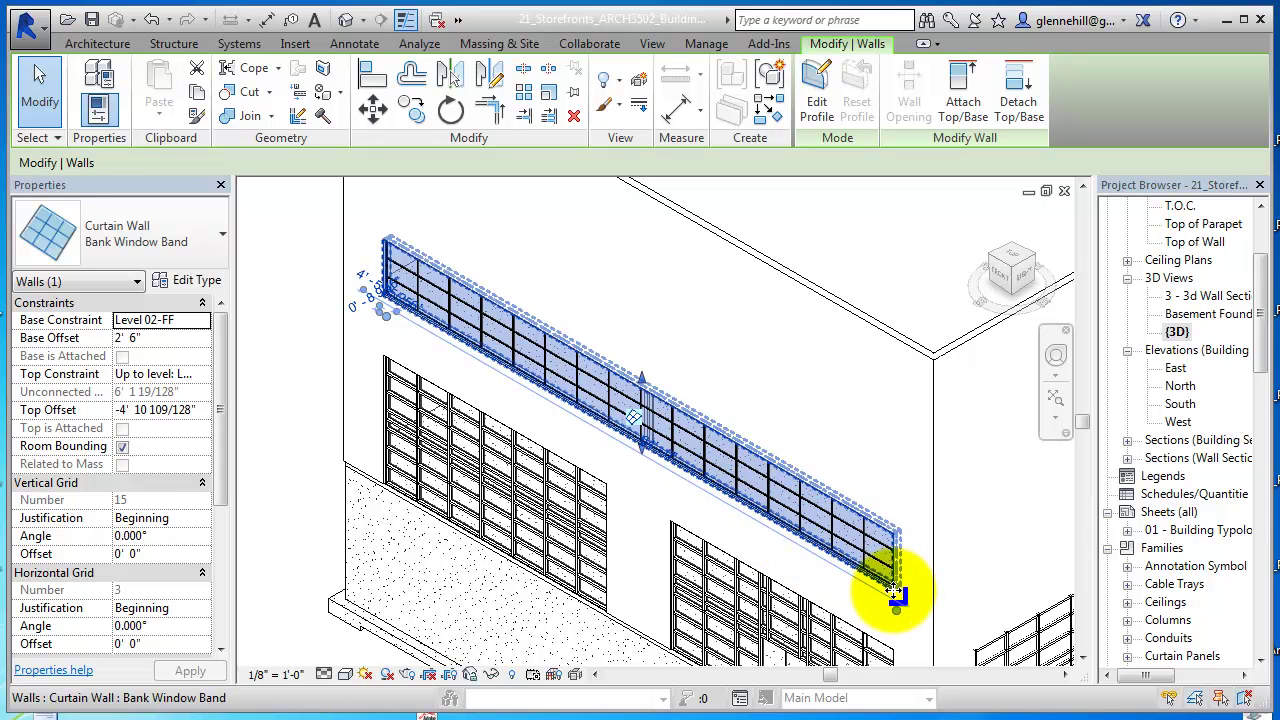
In the South elevation, shorten the Bank Window Band from its east end to grid line 2, making it 32'-0" long
key(Escape)
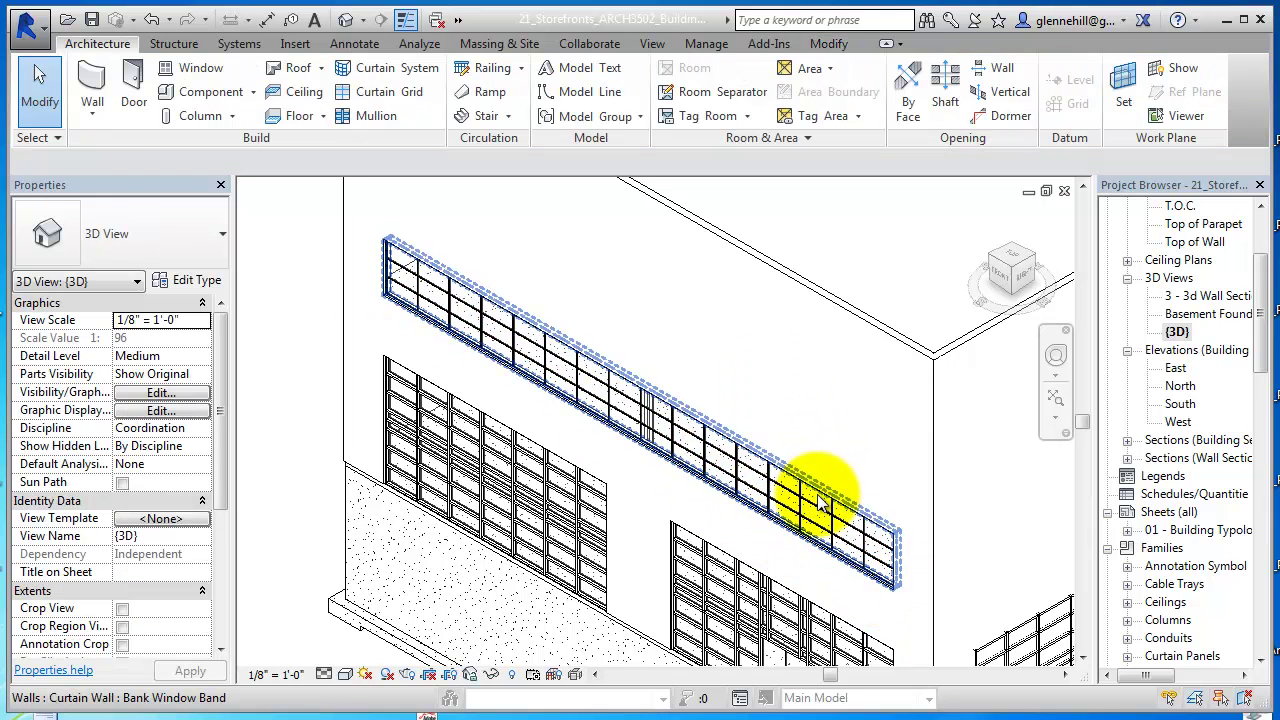
click(818, 503)
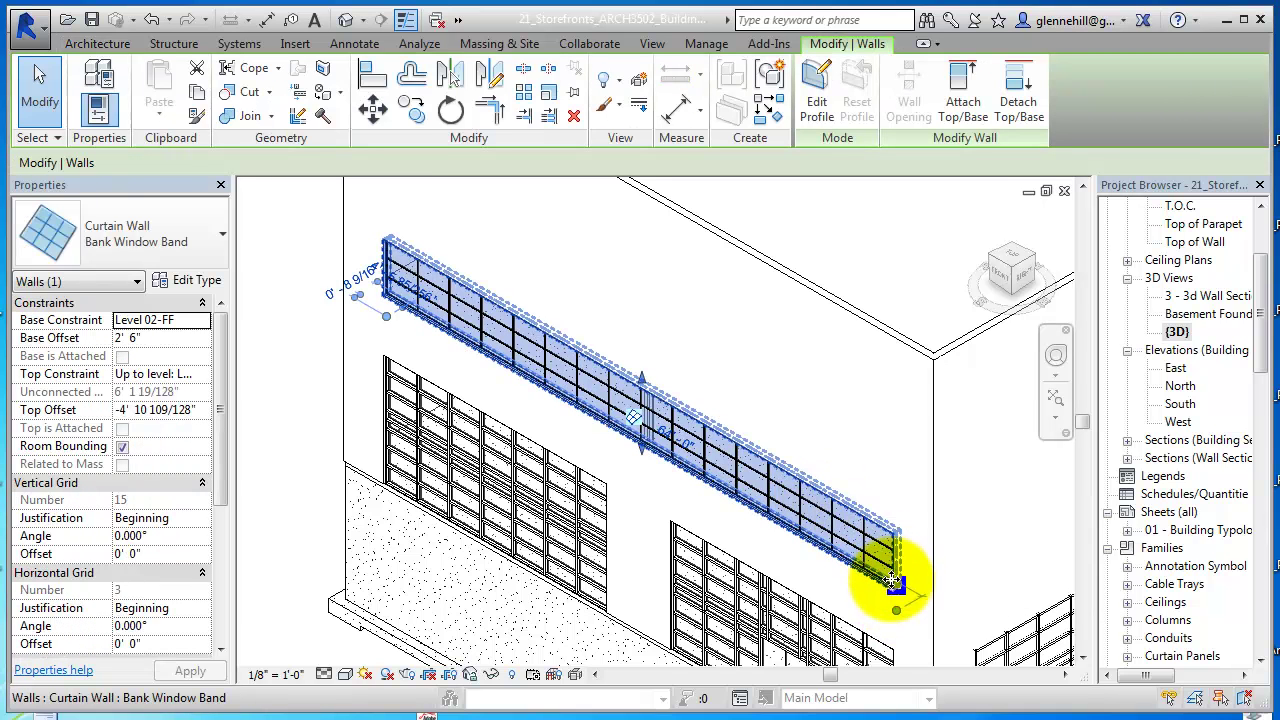
double_click(1180, 404)
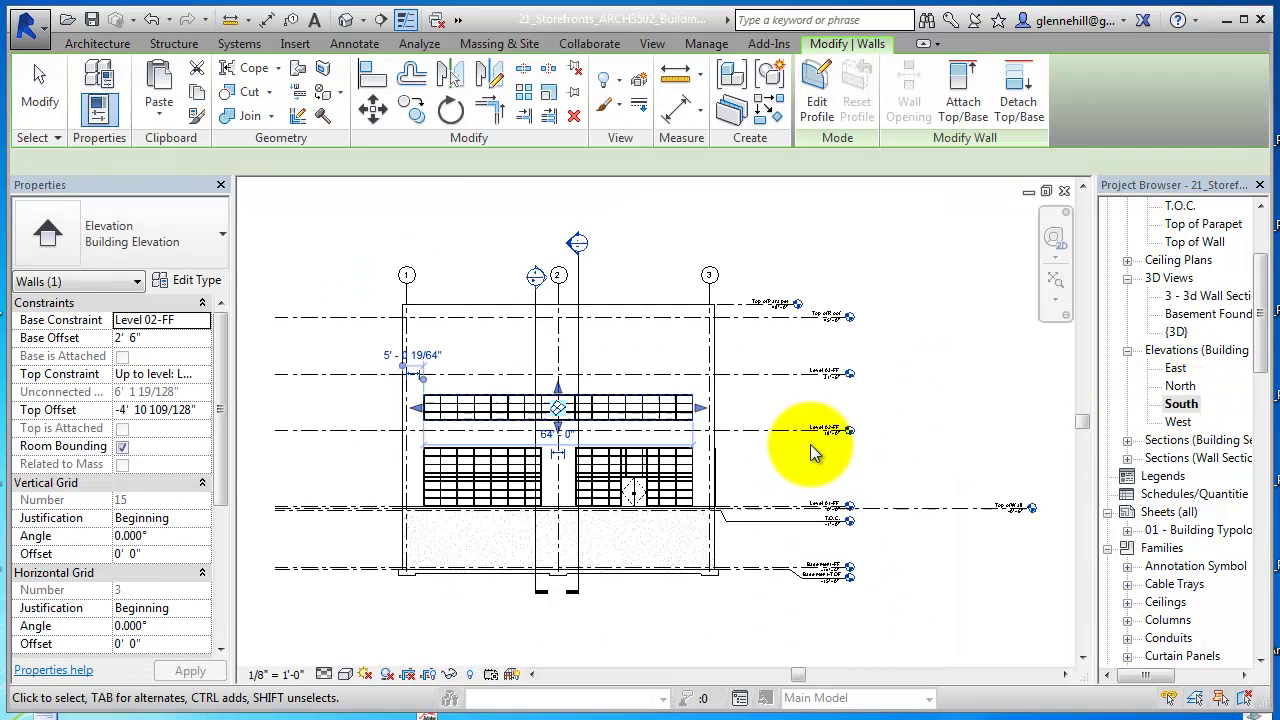
scroll(653, 425, up, 4)
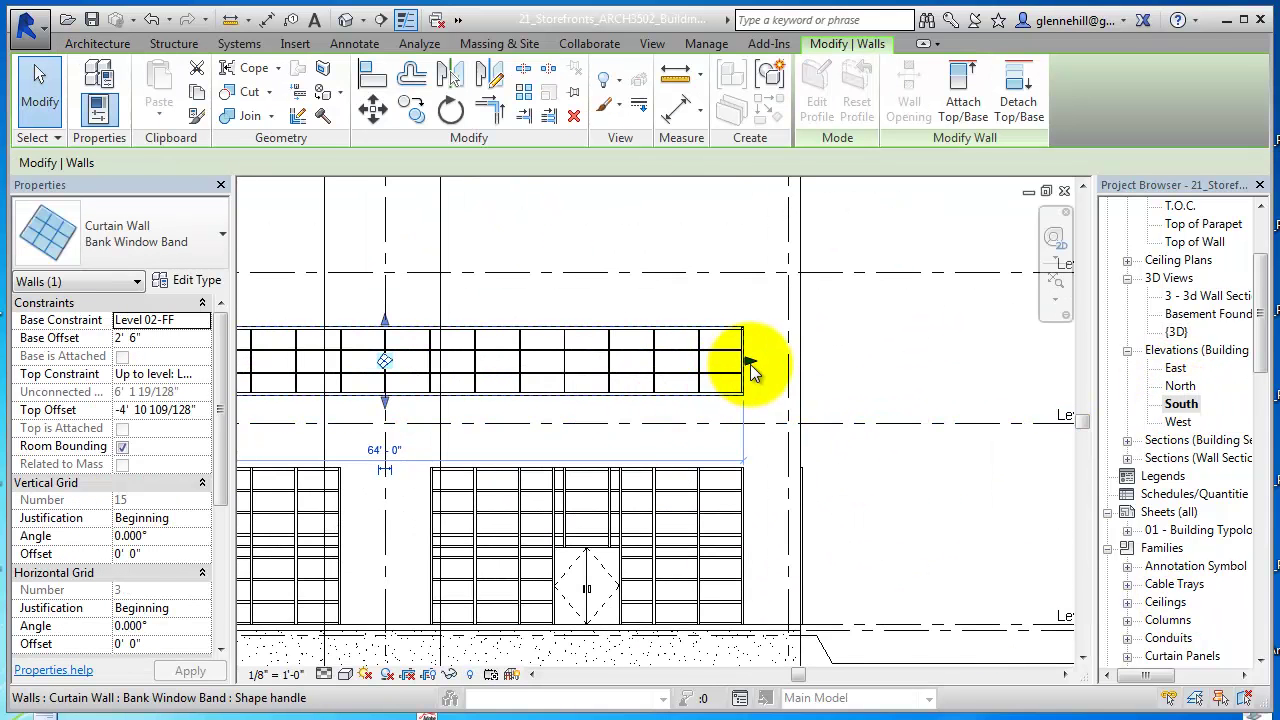
drag(749, 360, 385, 361)
scroll(400, 362, down, 2)
middle_drag(419, 370, 790, 375)
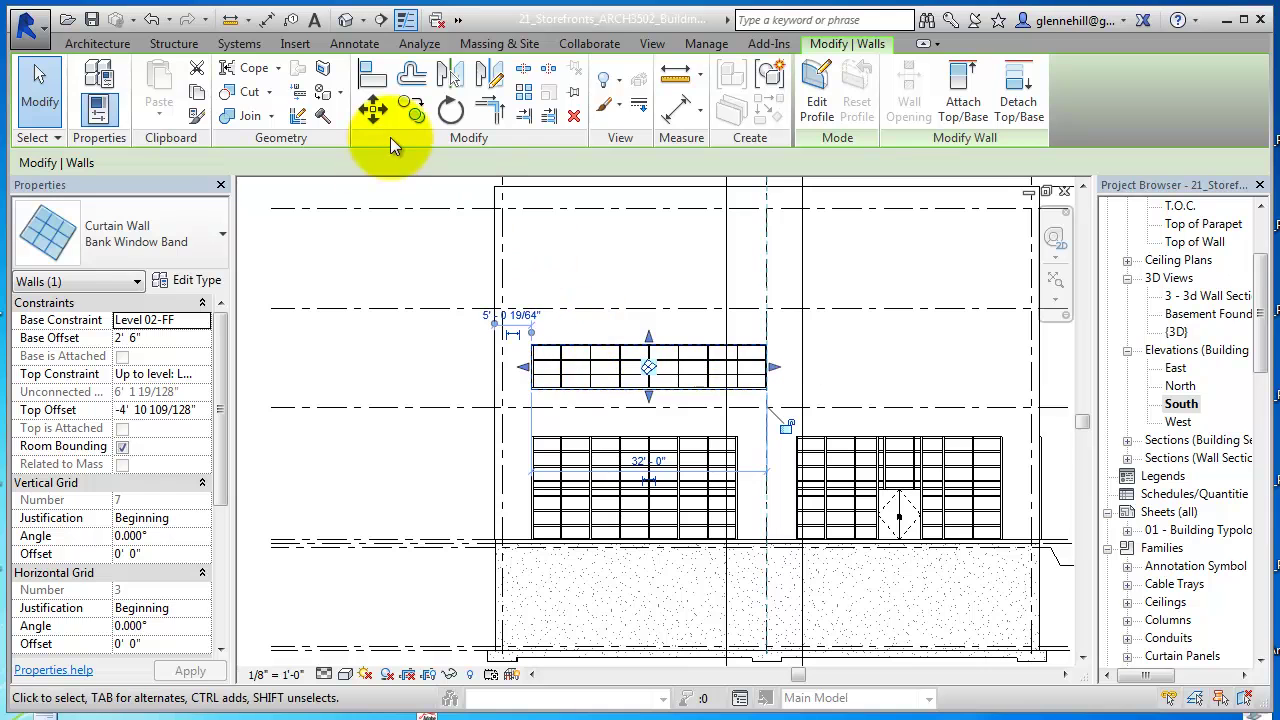
Copy the shortened window band 32'-0" east from its upper west corner so the copy starts at grid line 2, and check the joint
click(410, 108)
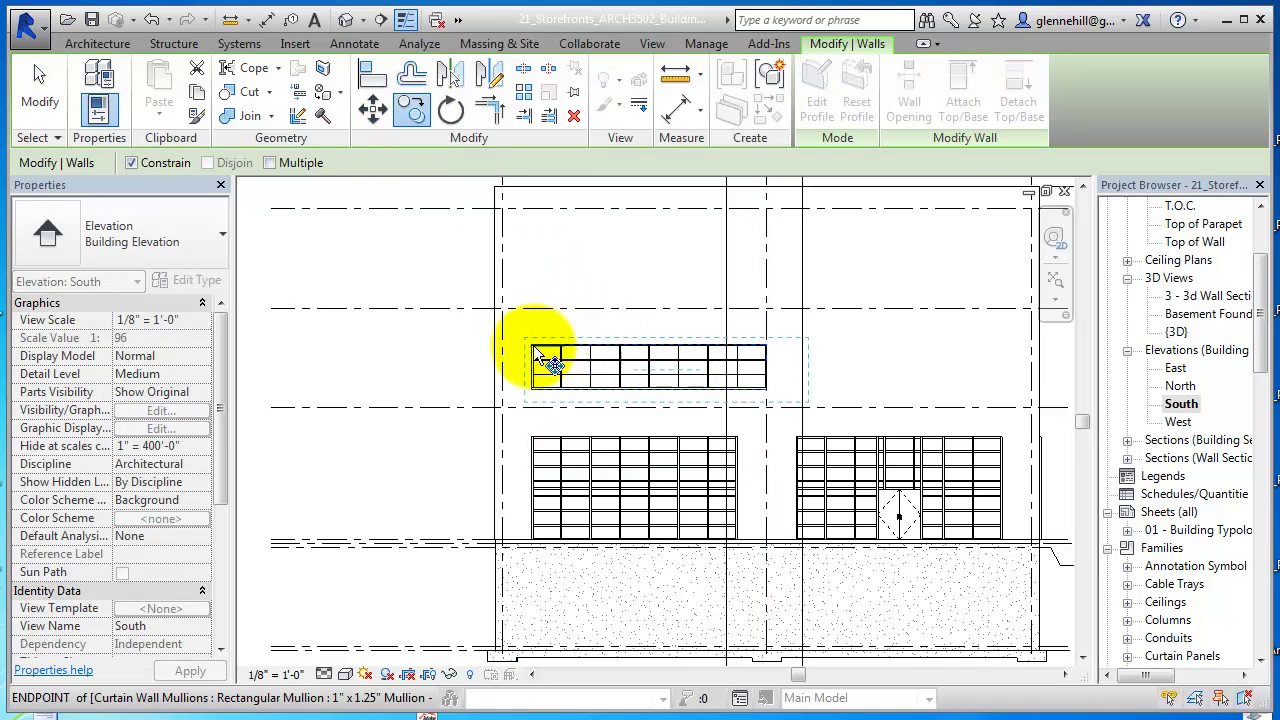
scroll(533, 345, up, 4)
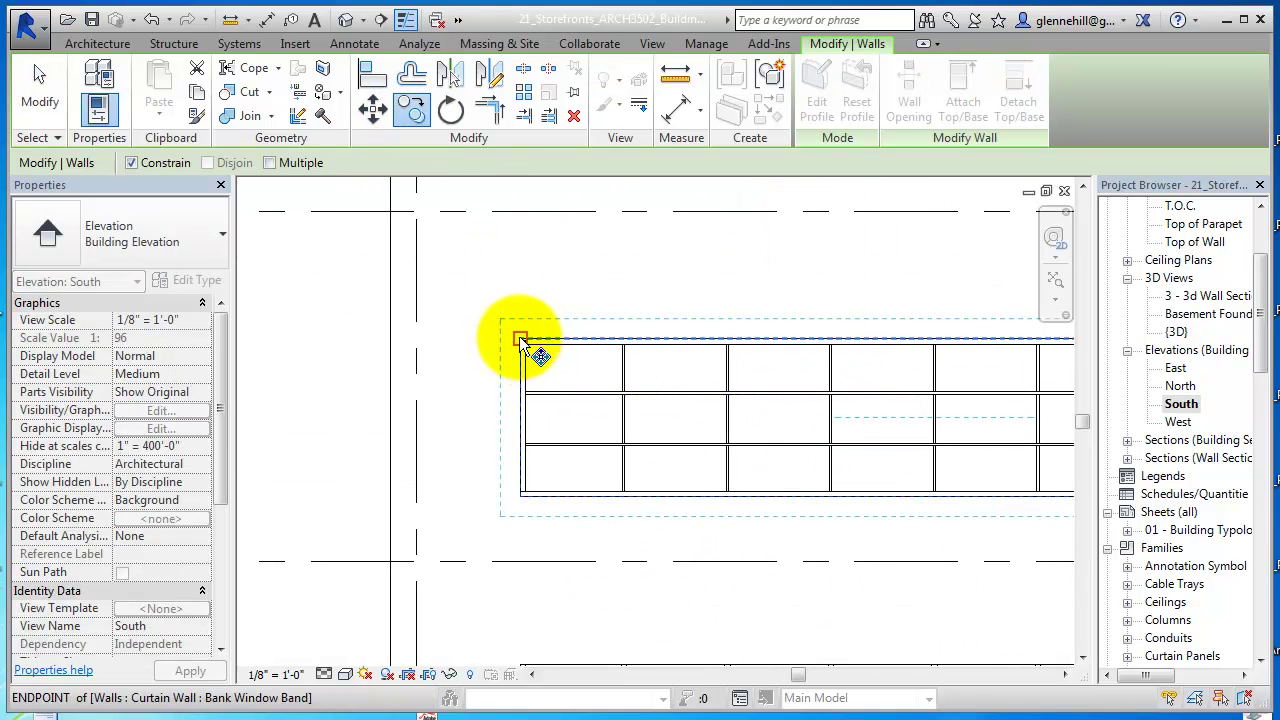
click(520, 340)
scroll(935, 350, down, 2)
middle_drag(938, 349, 527, 350)
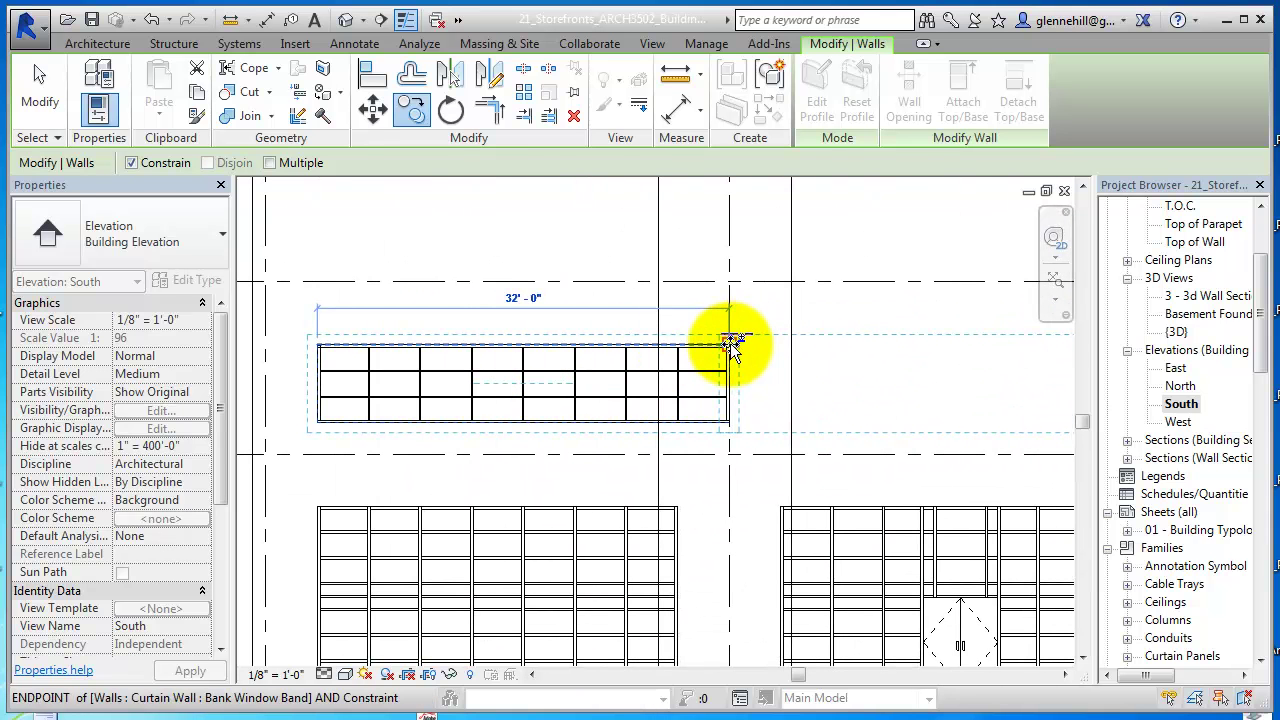
click(732, 346)
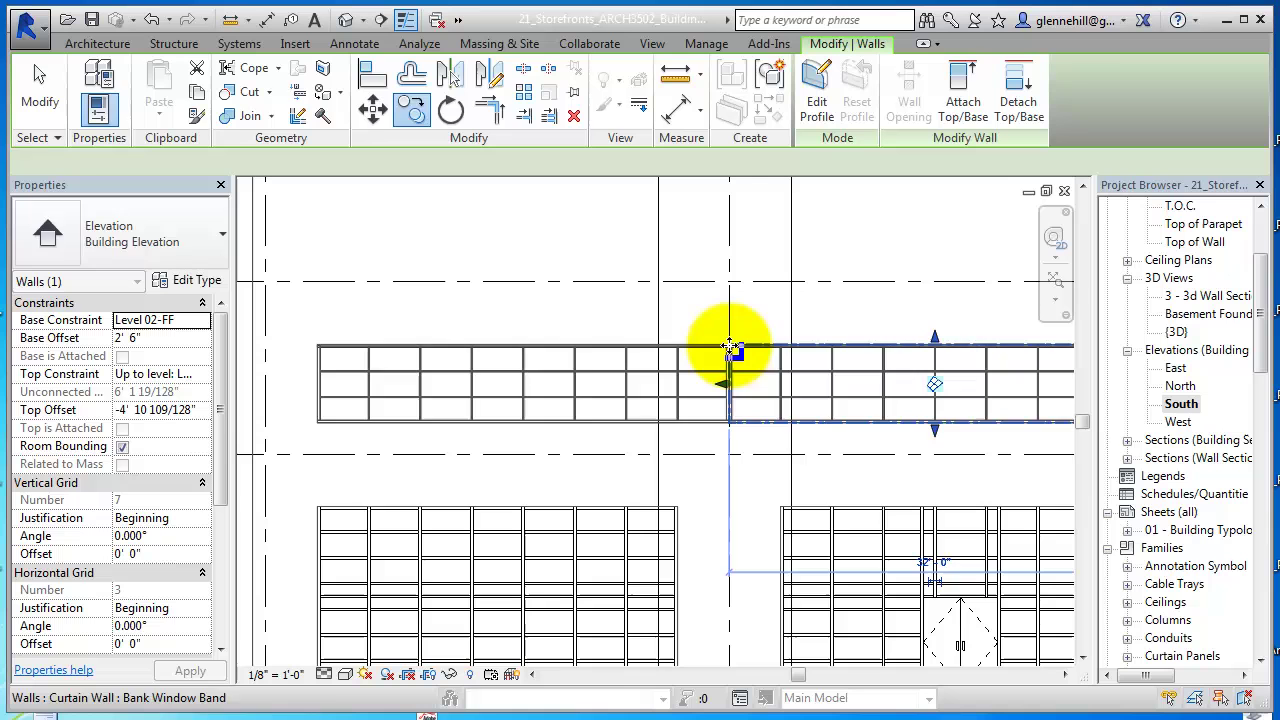
click(747, 438)
scroll(758, 414, up, 4)
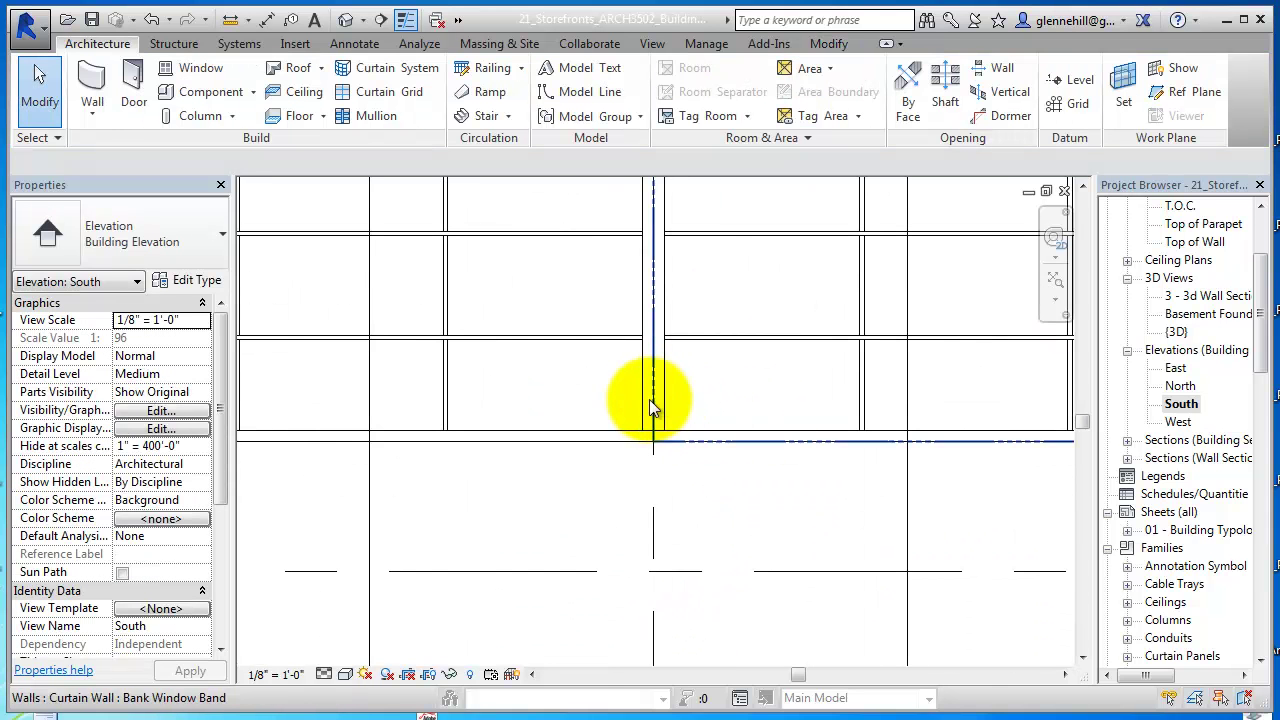
scroll(703, 463, down, 1)
scroll(703, 463, down, 4)
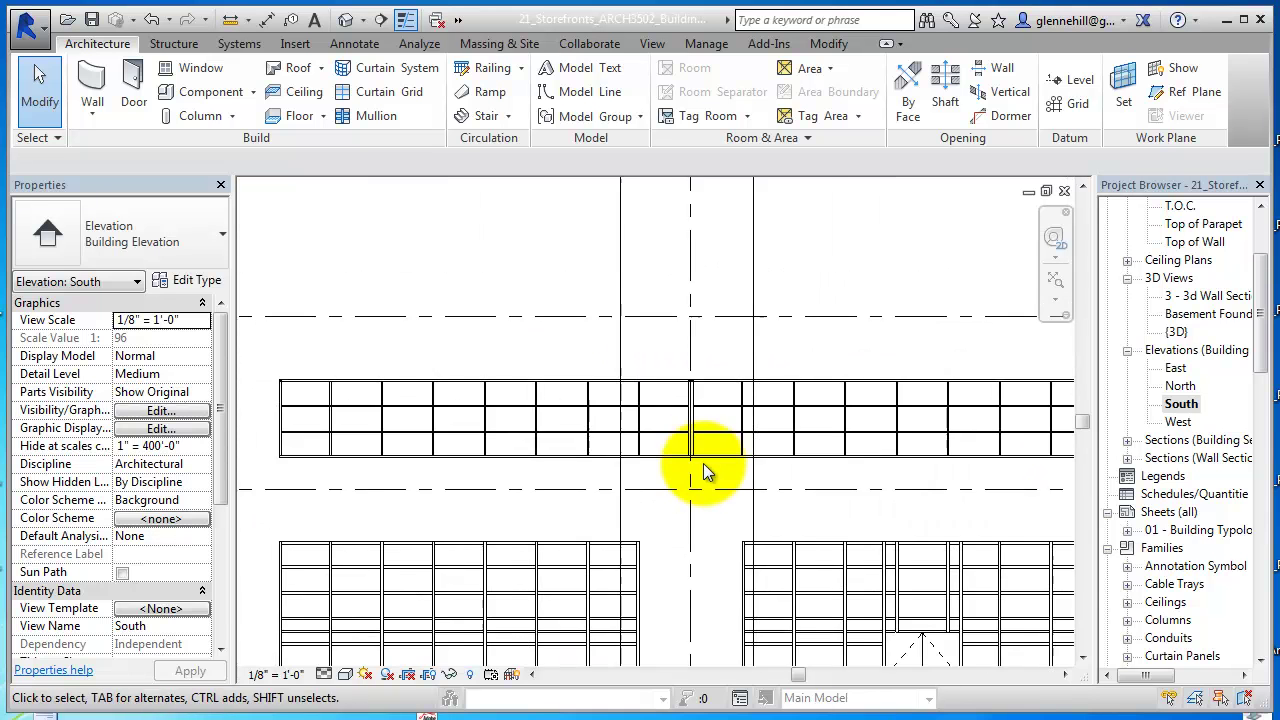